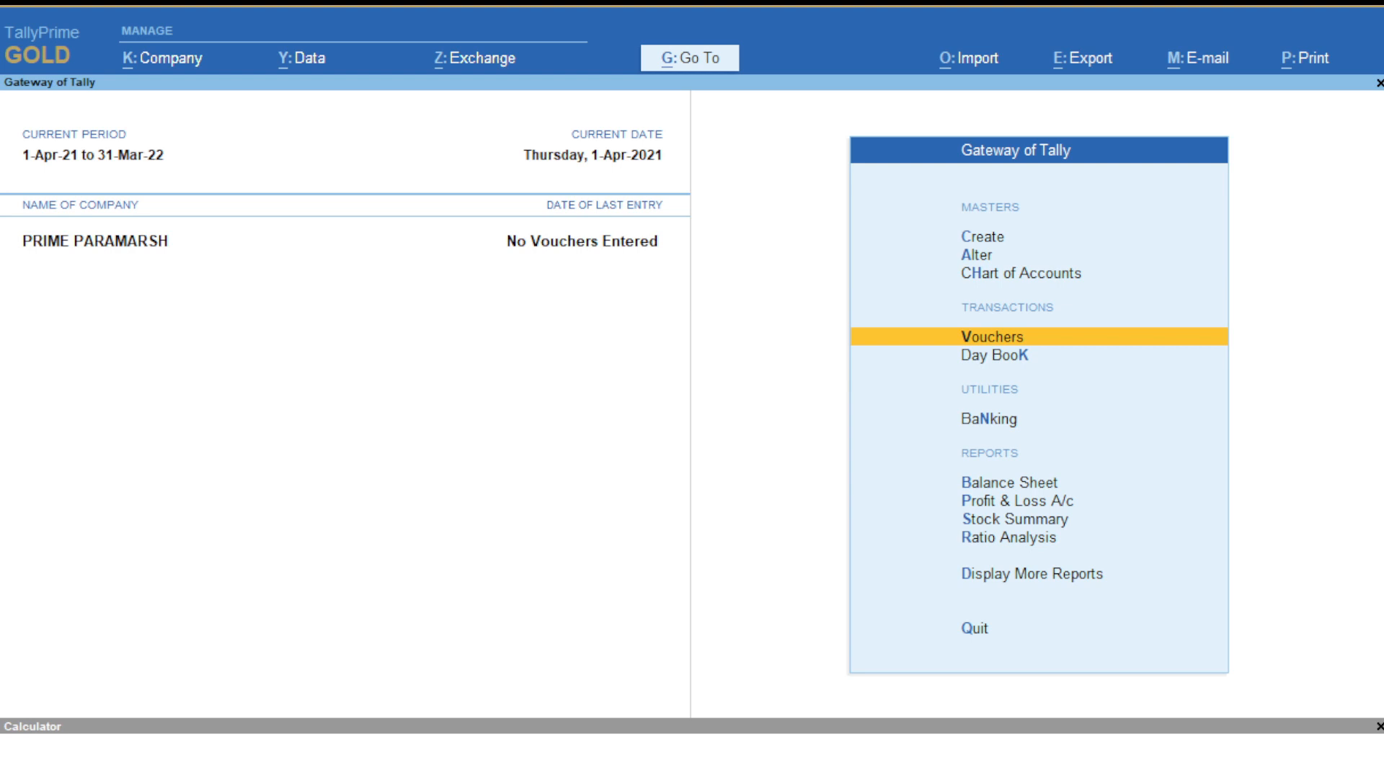
- Step through the Gateway of Tally menu and enter Master Creation
key("Up")
key("Up")
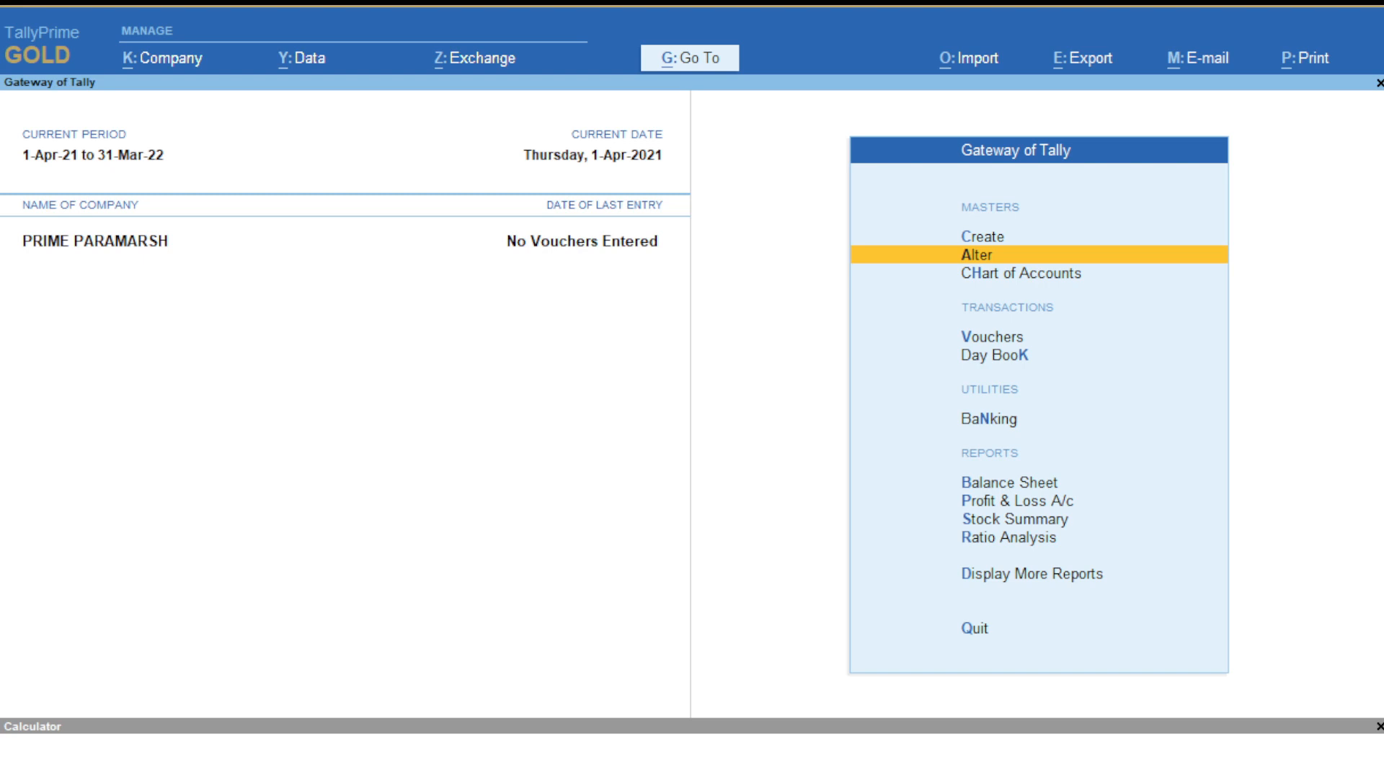
key("Up")
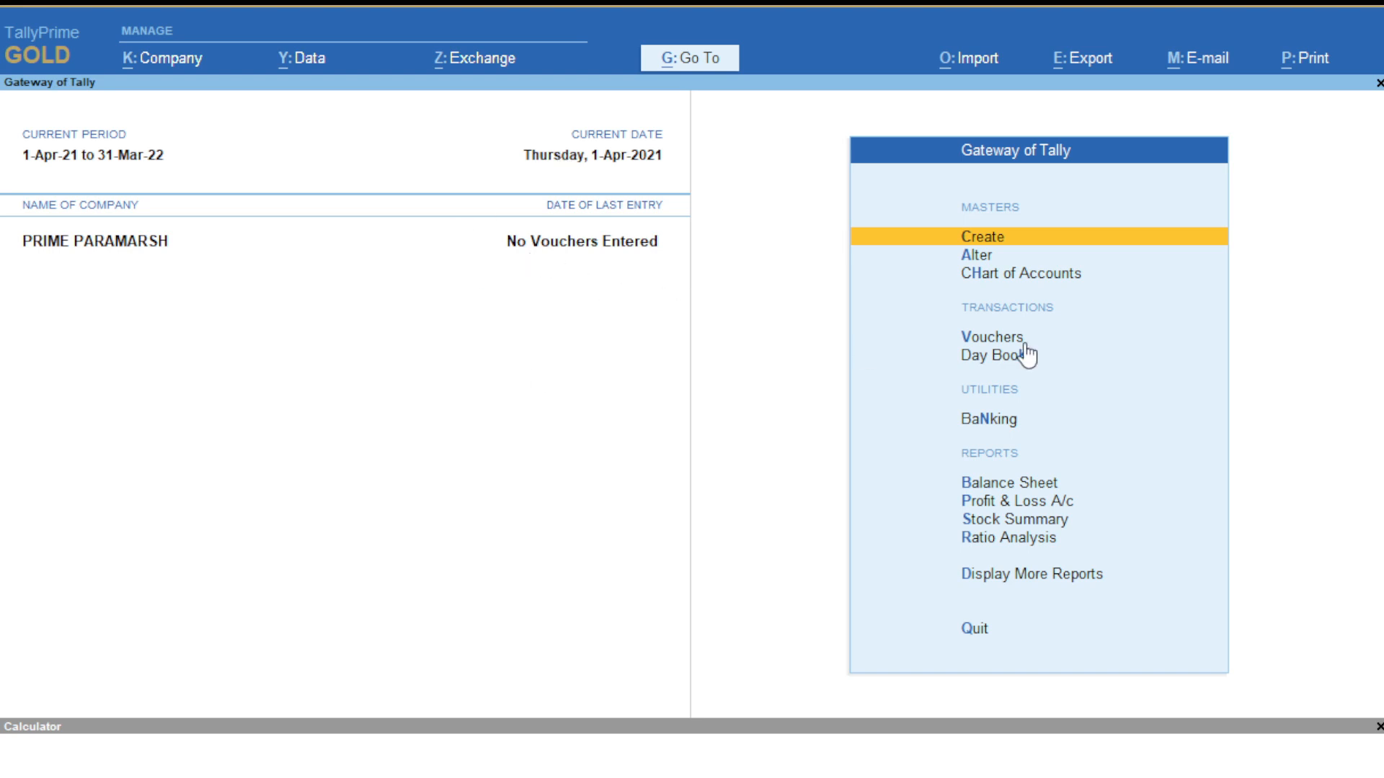
key("Up")
key("Up")
key("Up")
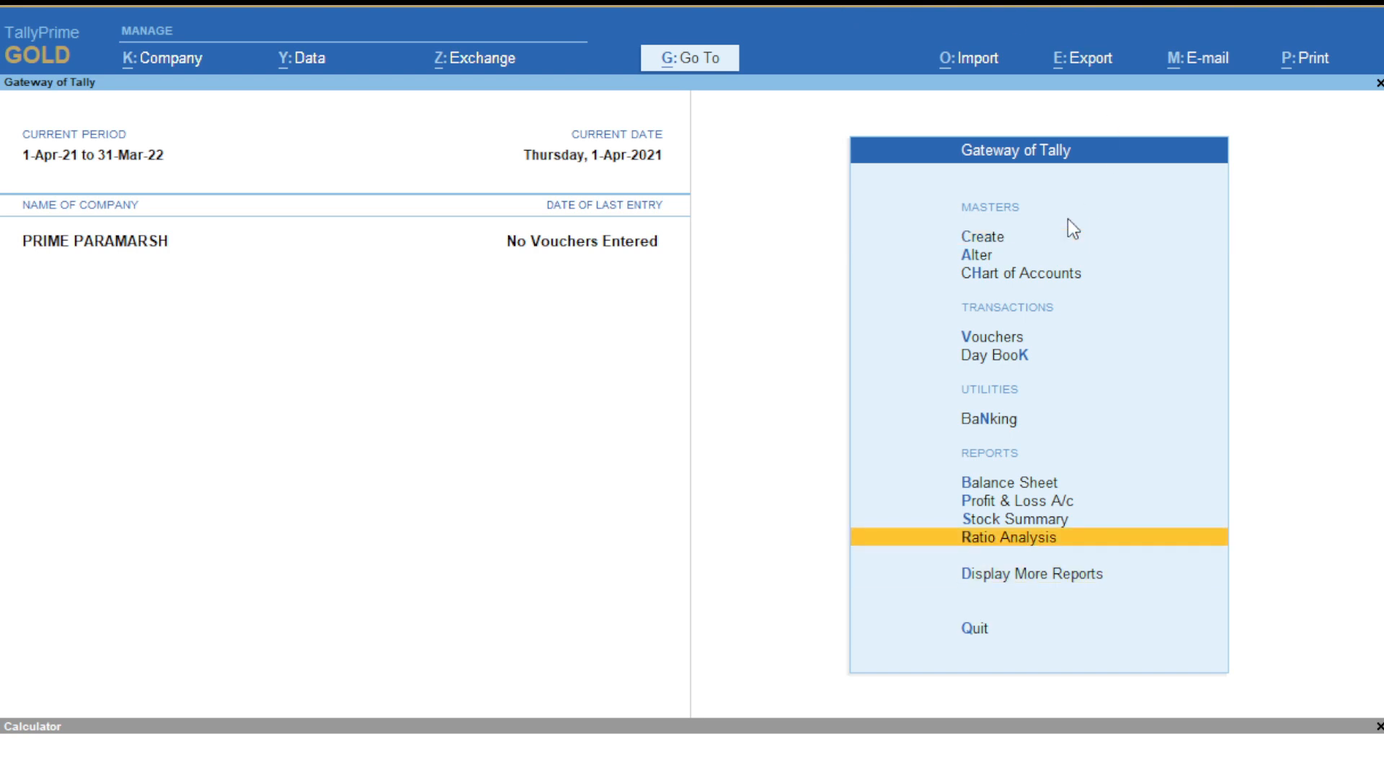
key("Up")
key("Up")
key("Up")
key("Up")
key("Up")
key("Up")
key("Up")
key("Up")
key("Up")
key("Up")
key("Up")
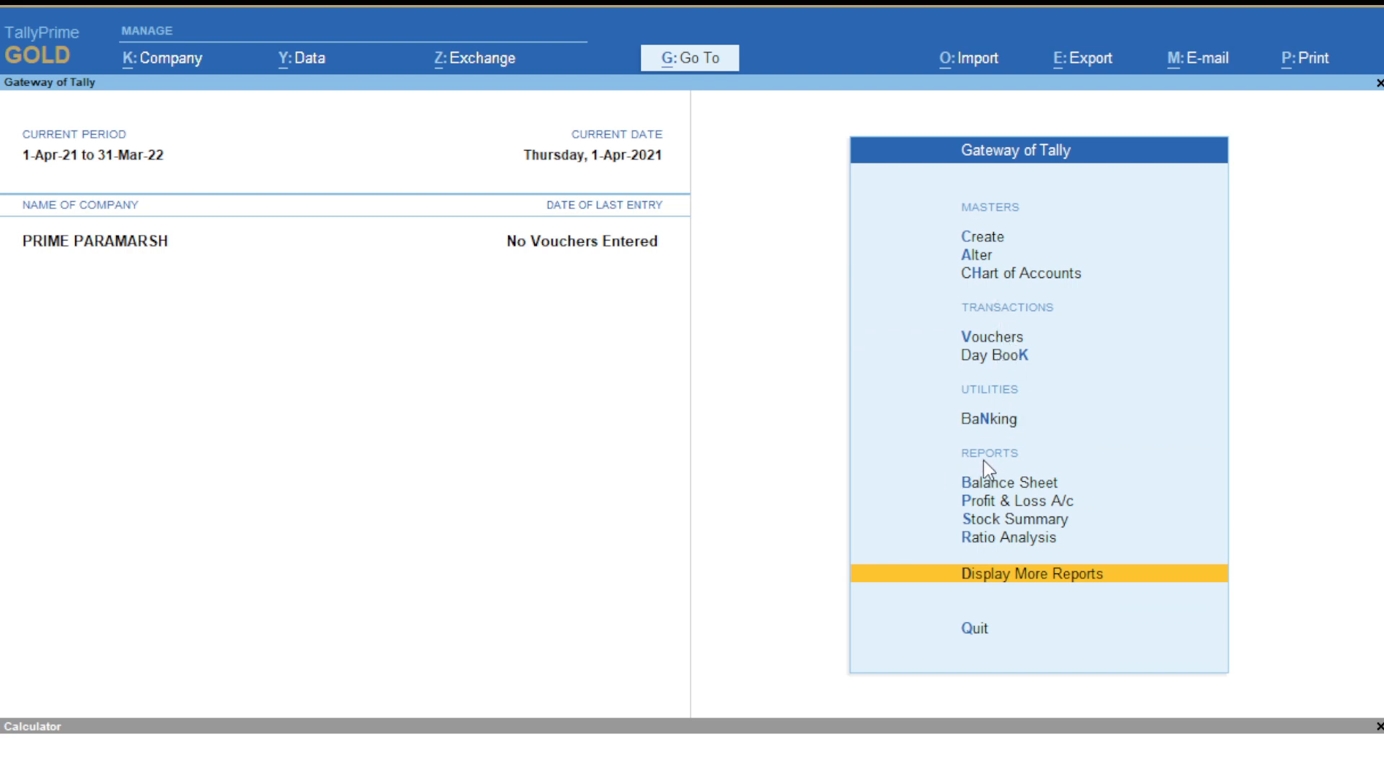
left_click(1217, 622)
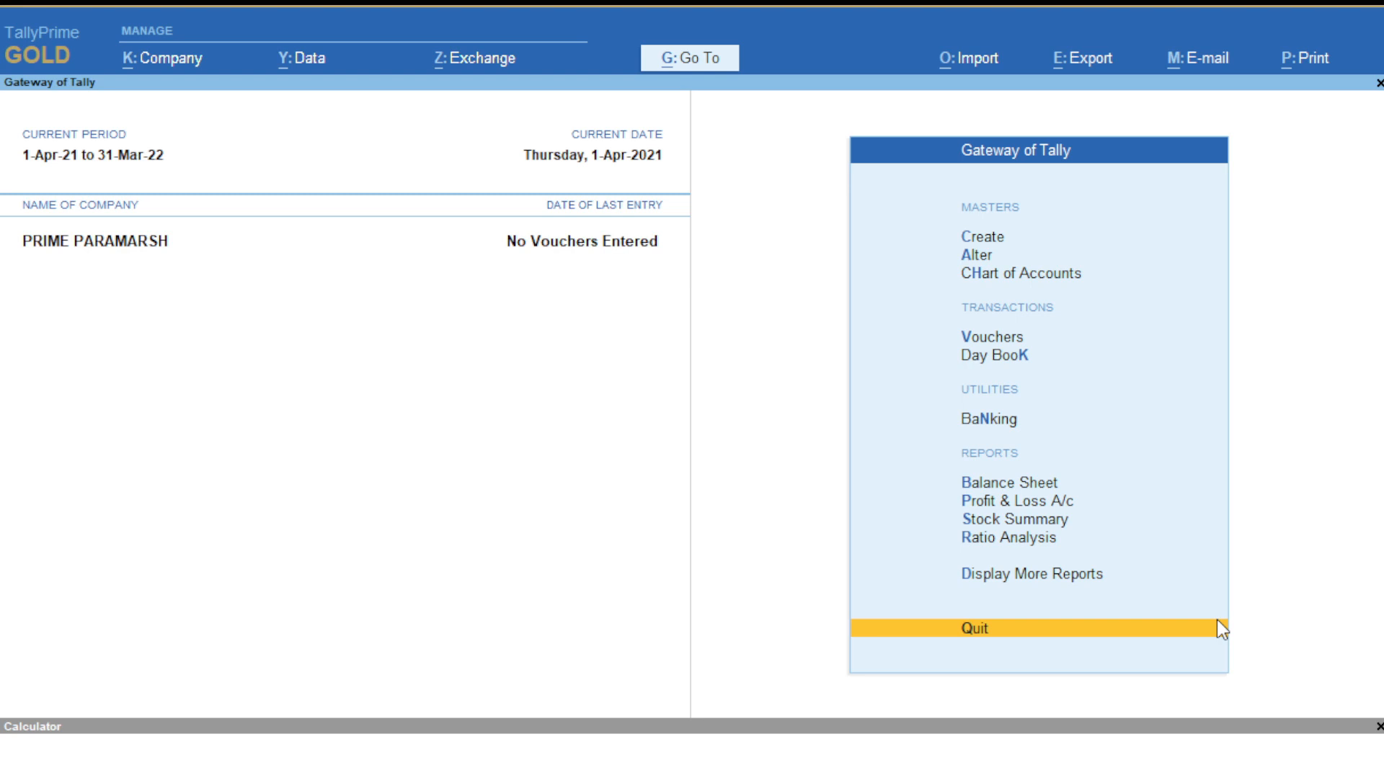
key("Up")
key("Up")
key("Up")
key("Up")
key("Up")
key("Up")
key("Up")
key("Up")
key("Up")
key("Up")
key("Up")
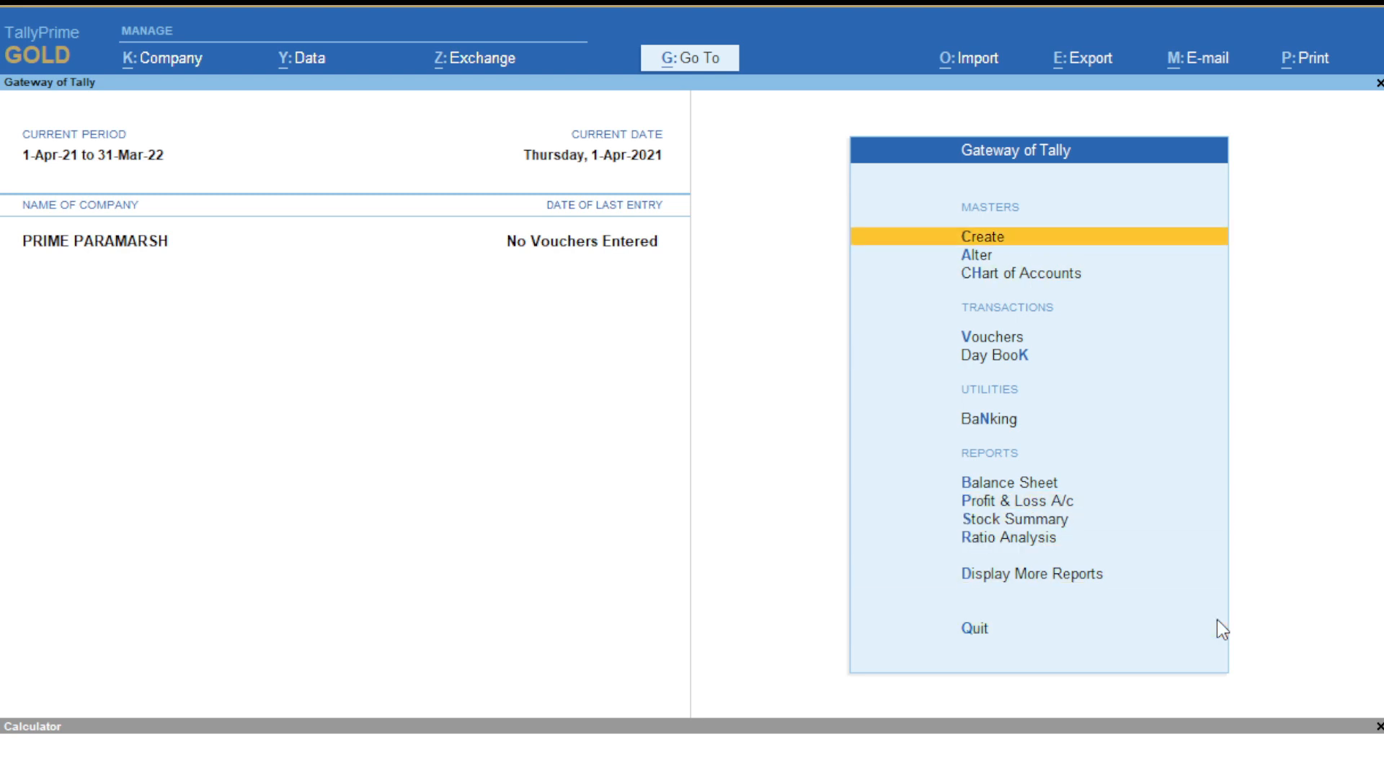
key("Return")
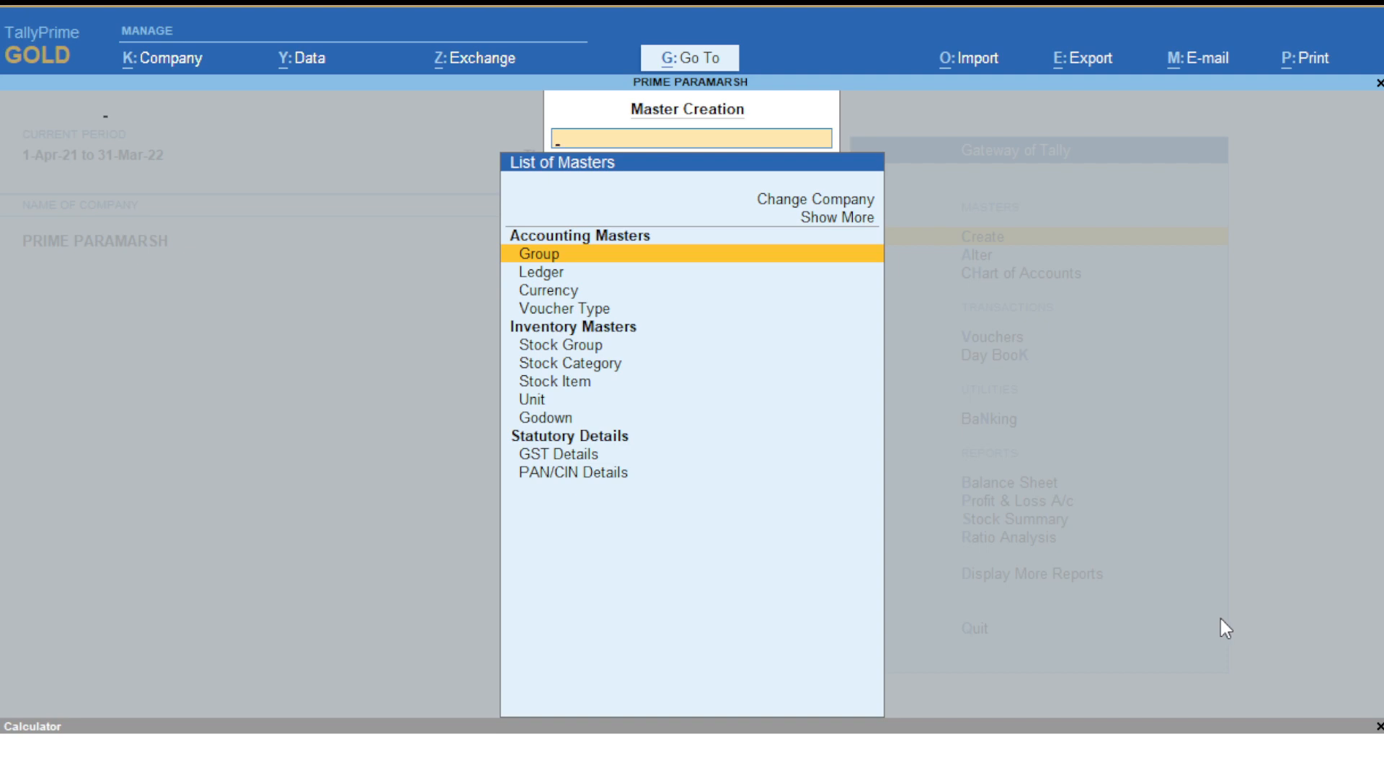
- Open a new group form, discard it, and return to the master types list
key("Return")
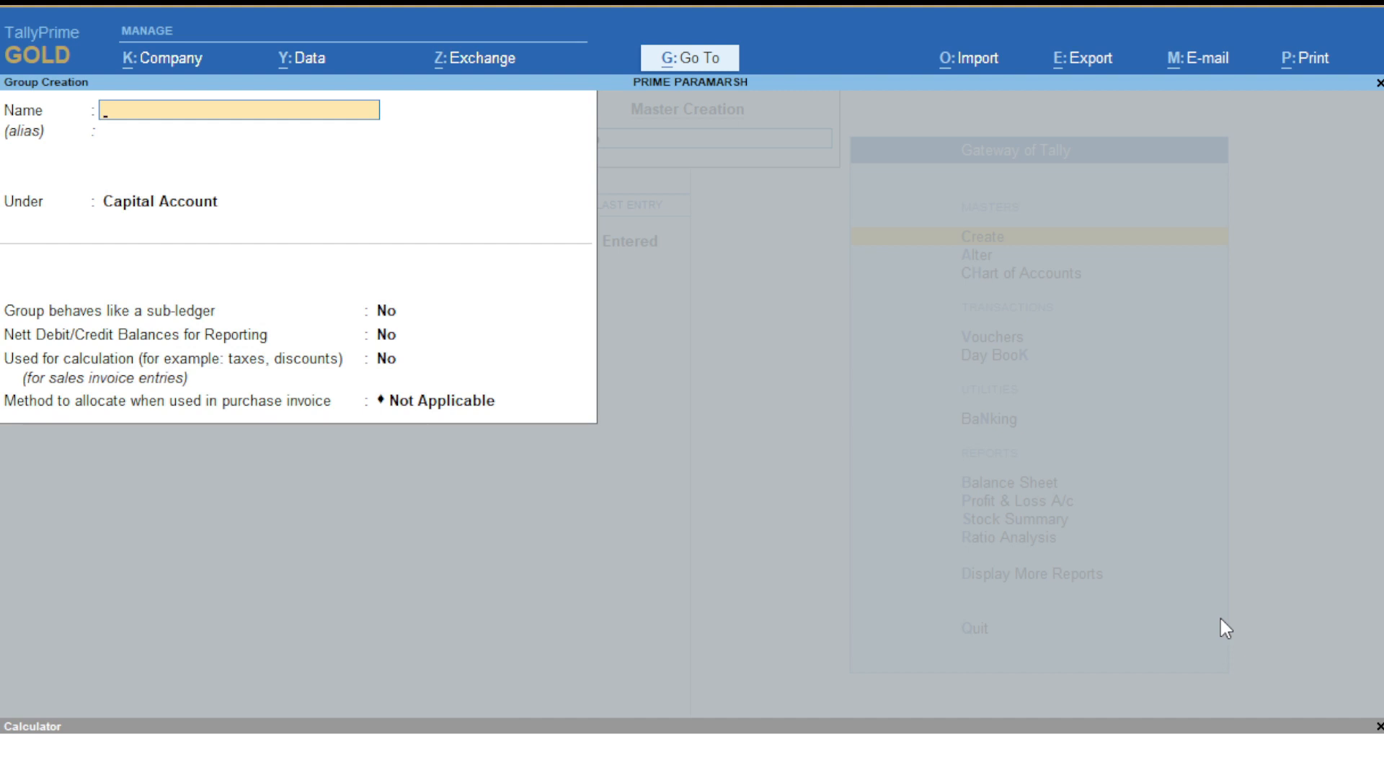
key("Escape")
key("y")
key("Return")
key("Escape")
key("y")
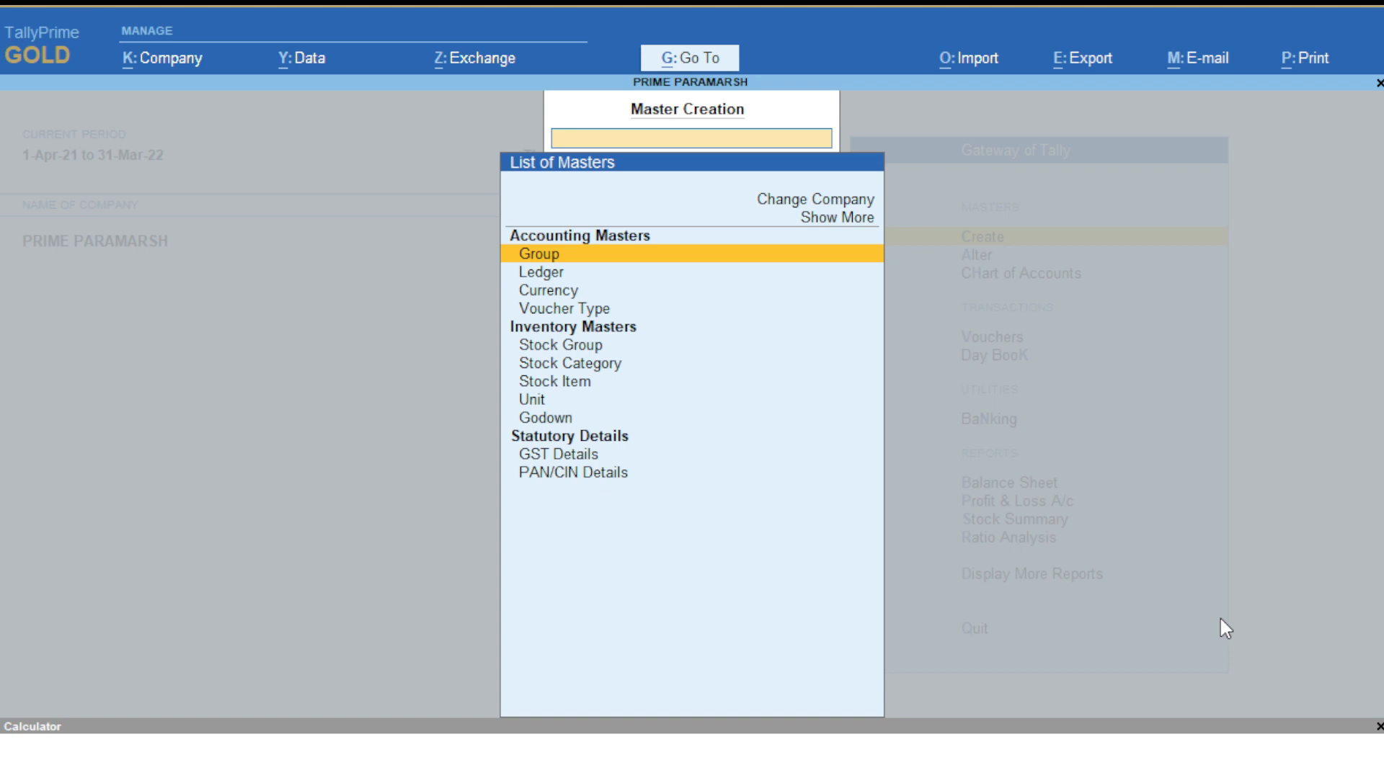
key("Down")
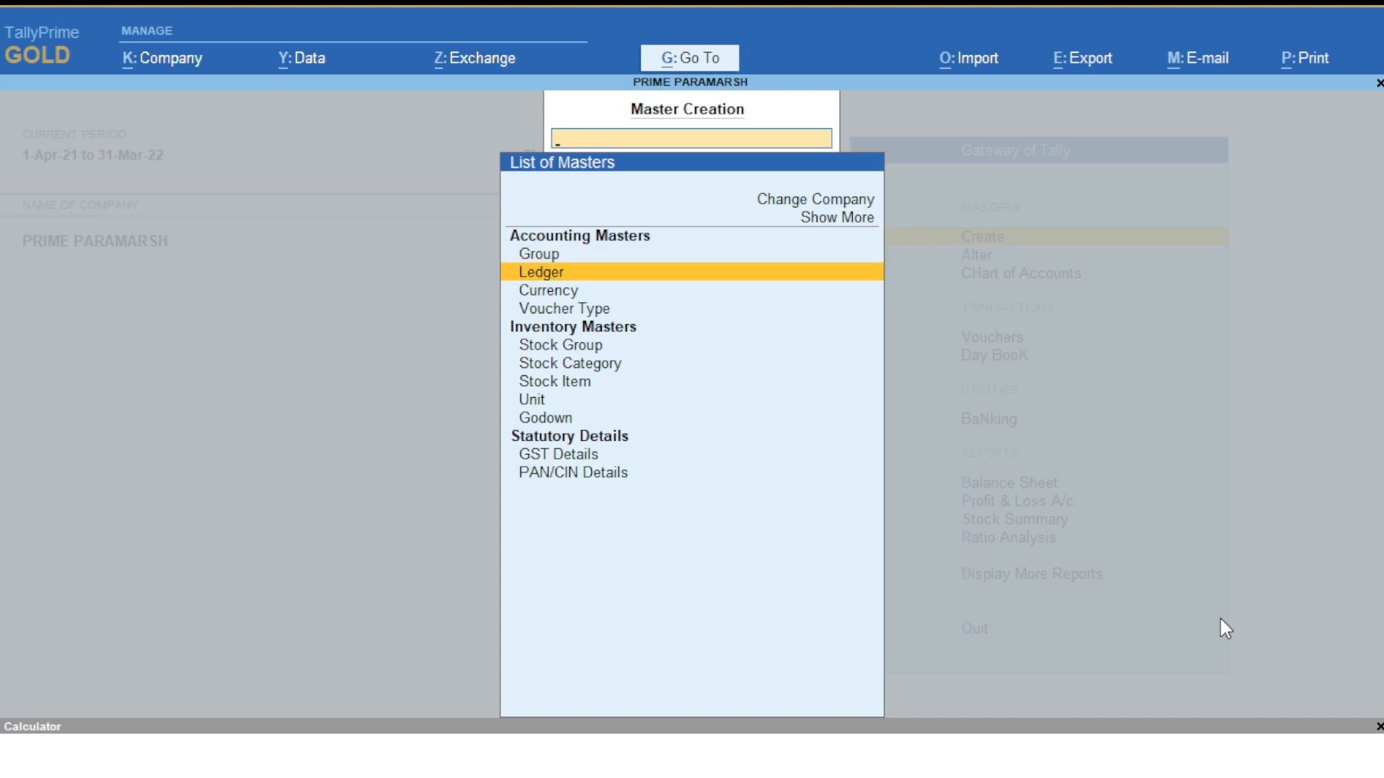
key("Up")
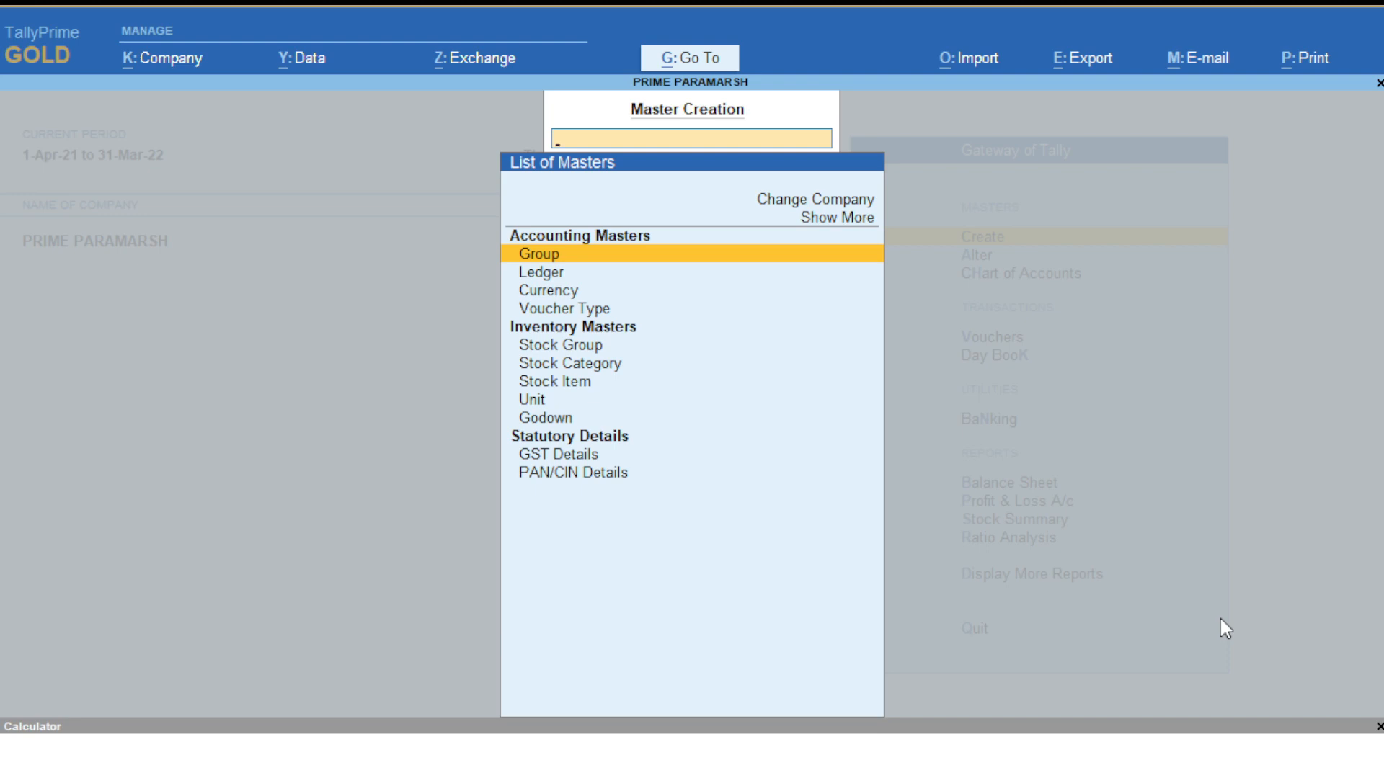
- Browse the existing groups under Master Alteration, then return to the Gateway of Tally
key("Escape")
key("Down")
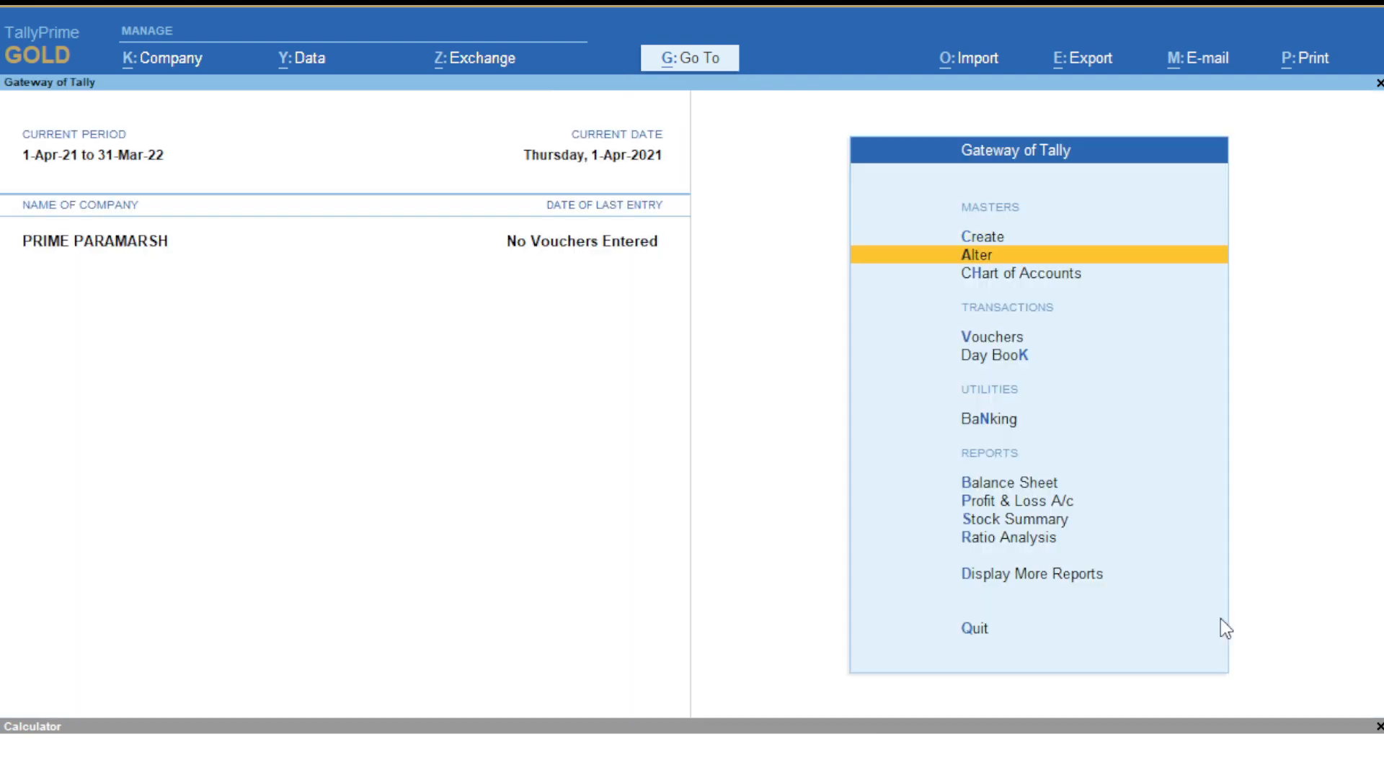
key("Return")
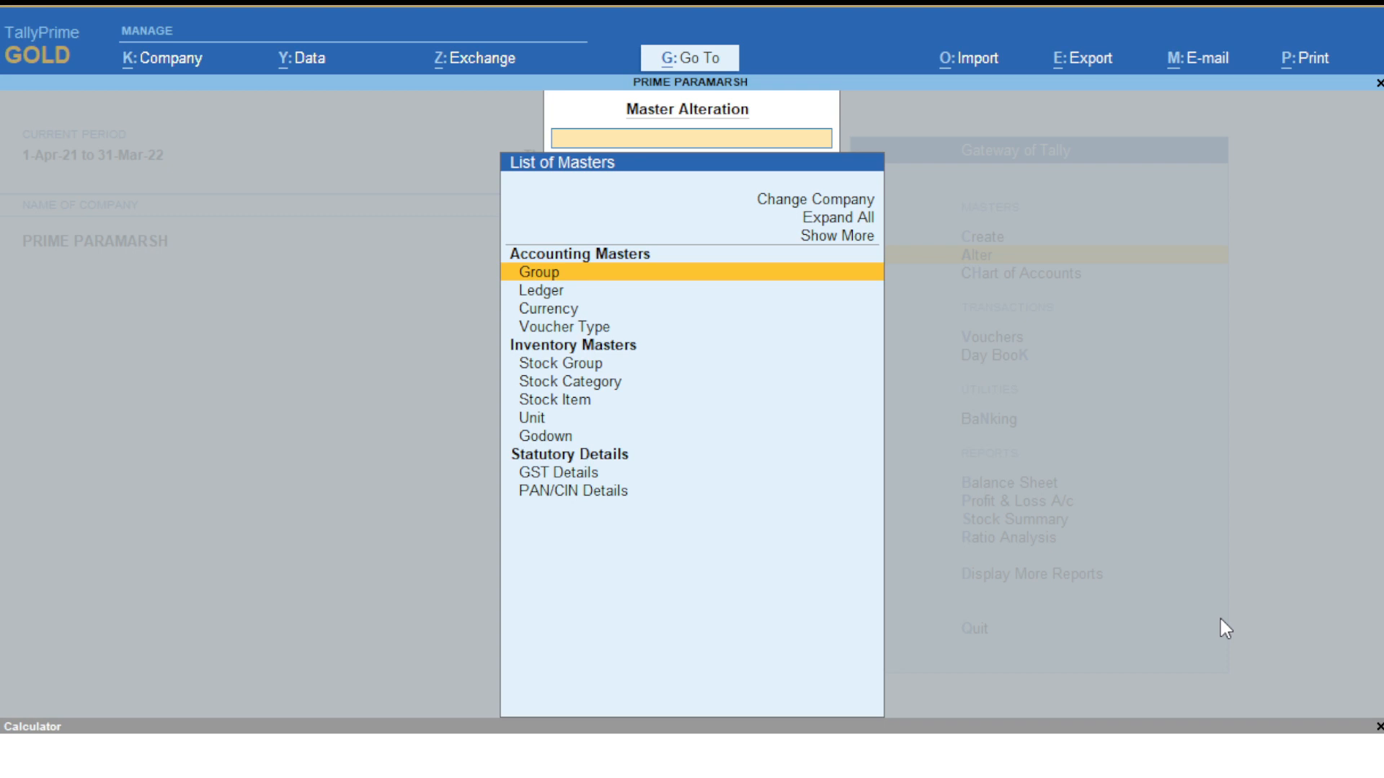
key("Return")
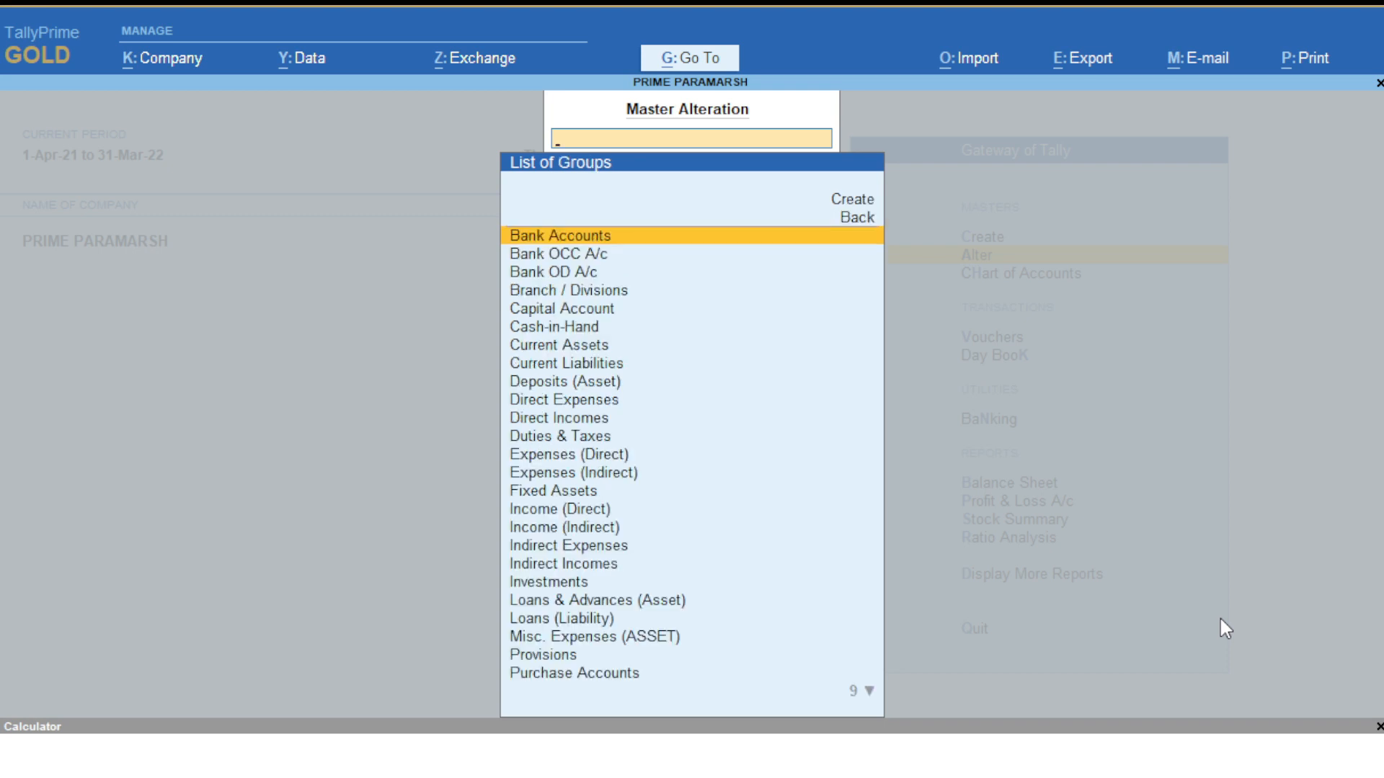
key("Down")
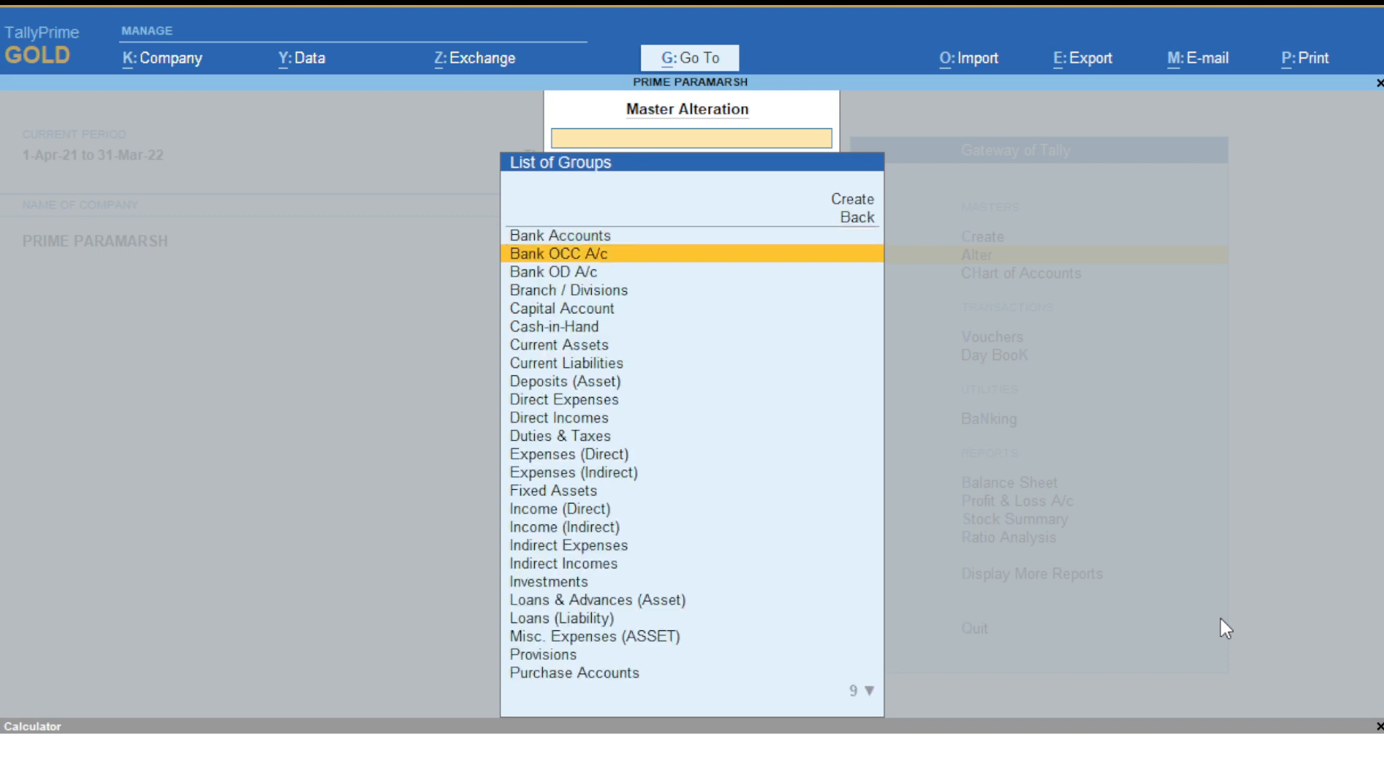
key("Down")
key("Down")
key("Down")
key("Down")
key("Down")
key("Down")
key("Down")
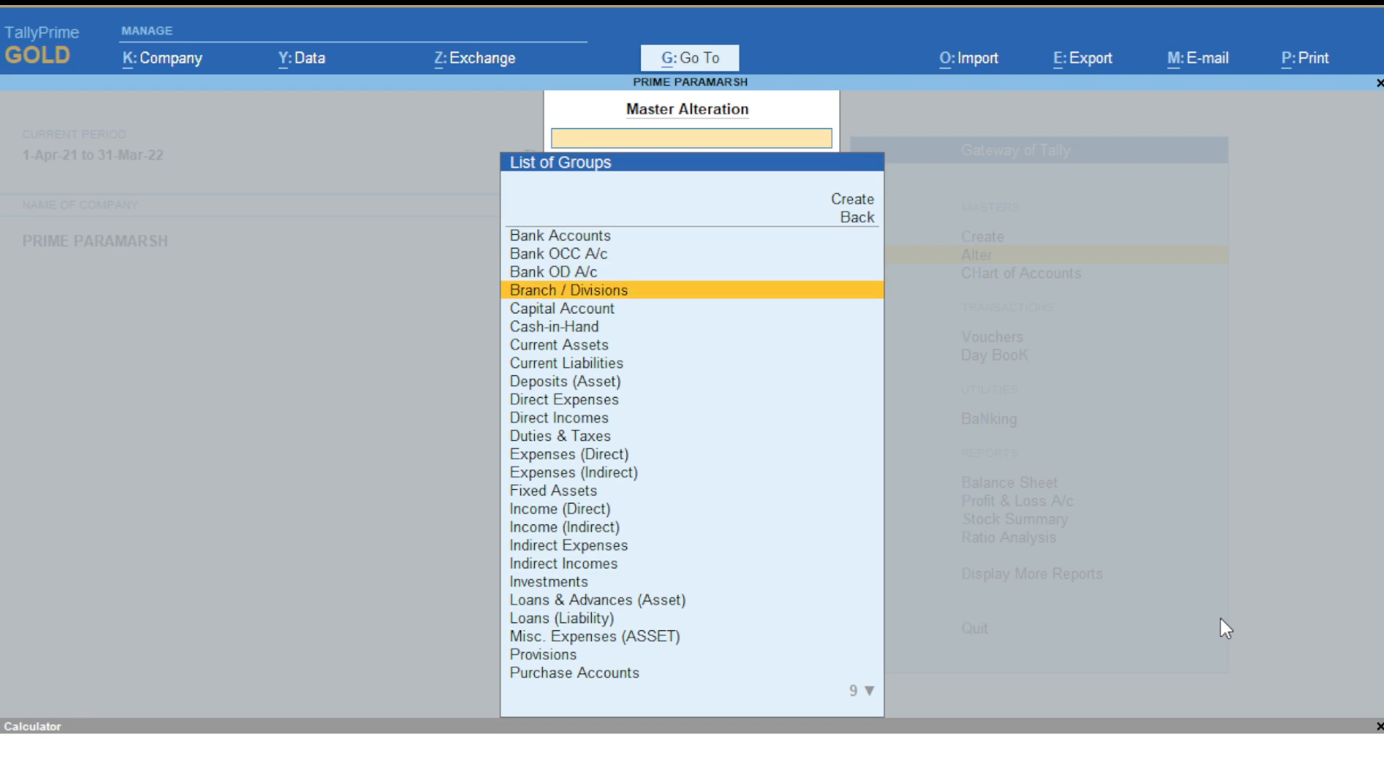
key("Down")
key("Down")
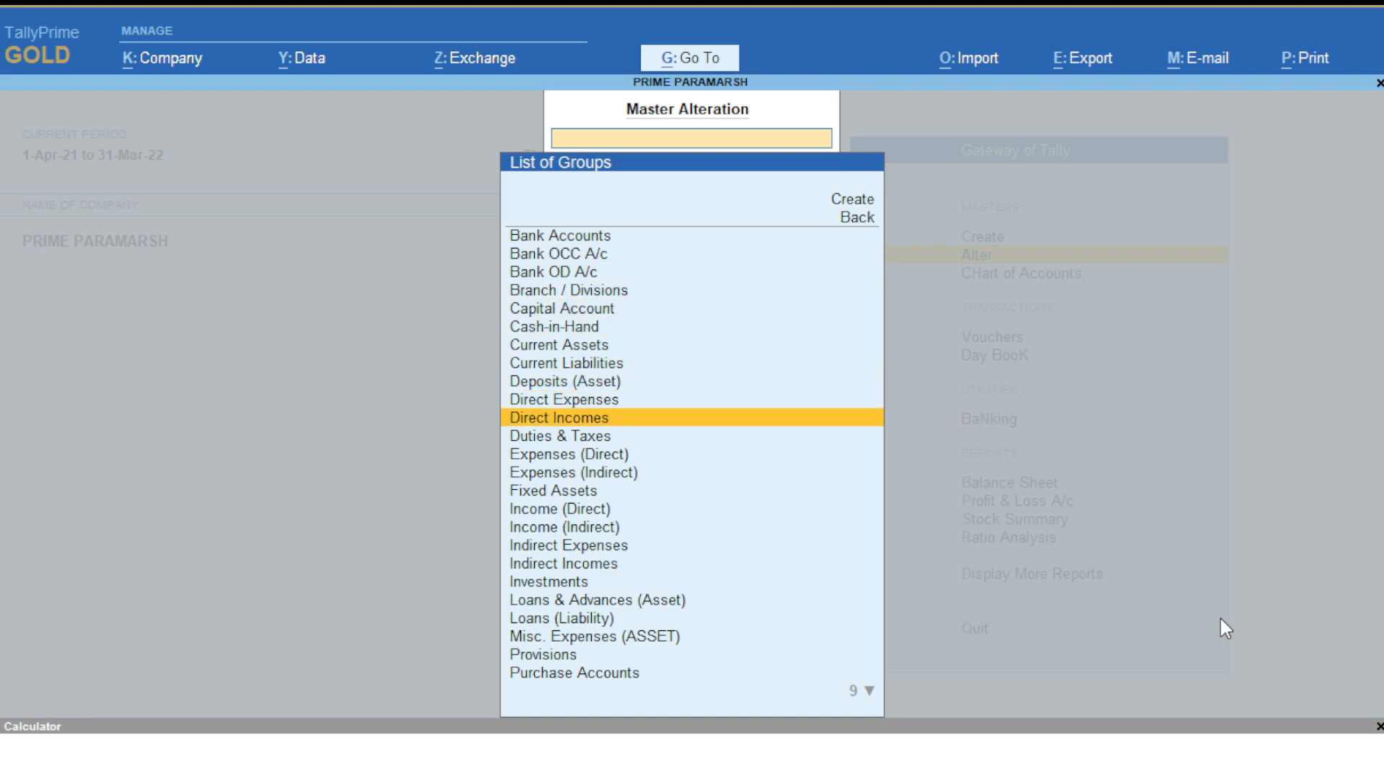
key("Down")
key("Down")
key("Down")
key("Down")
key("Down")
key("Down")
key("Down")
key("Down")
key("Down")
key("Down")
key("Down")
key("Down")
key("Down")
key("Down")
key("Down")
key("Down")
key("Down")
key("Down")
key("Down")
key("Down")
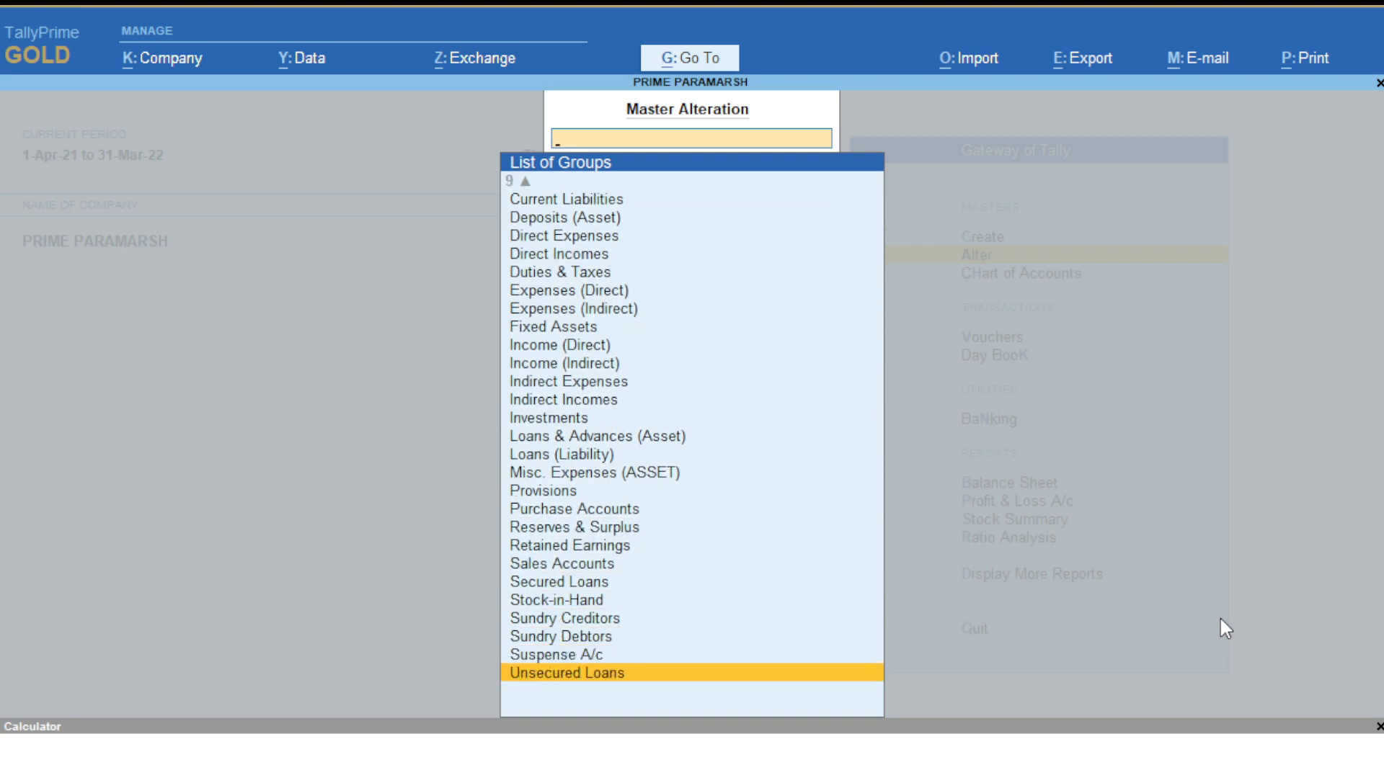
key("Escape")
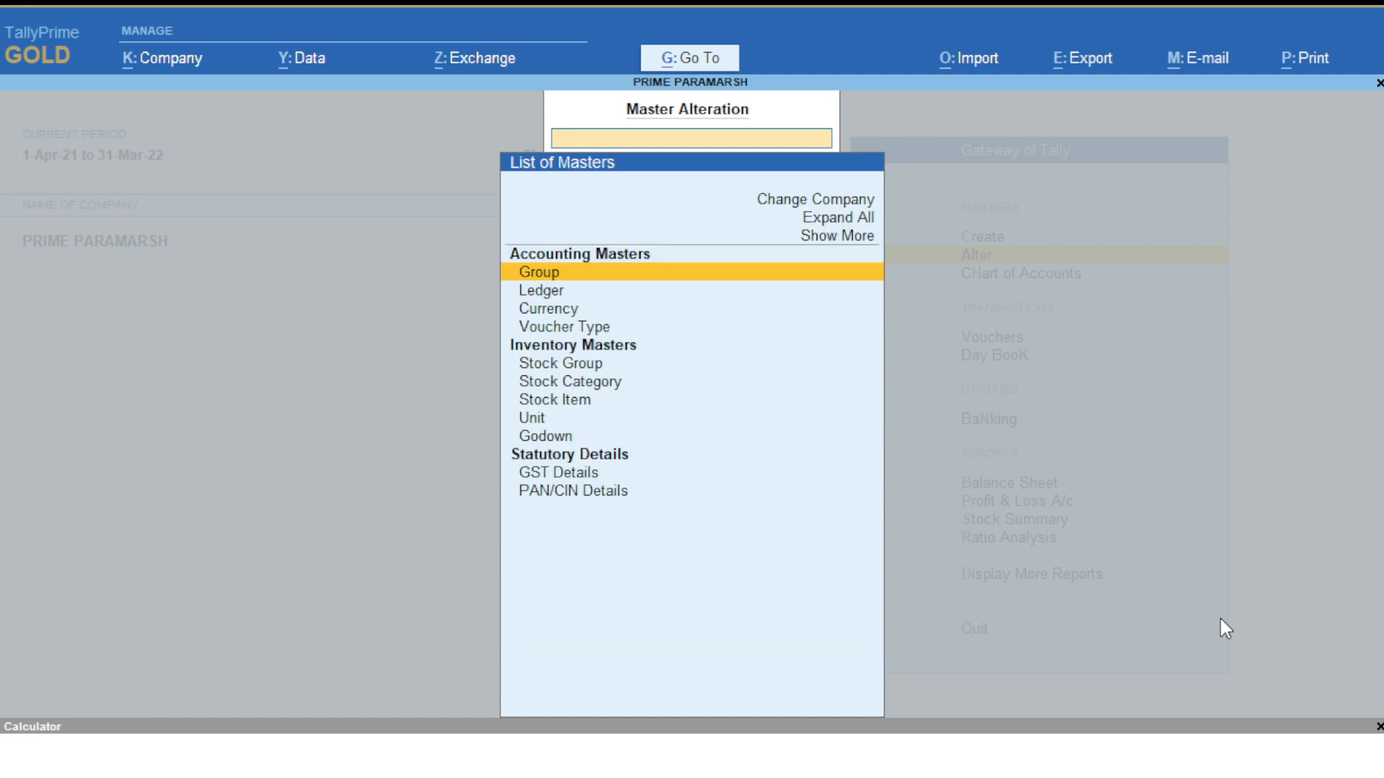
key("Escape")
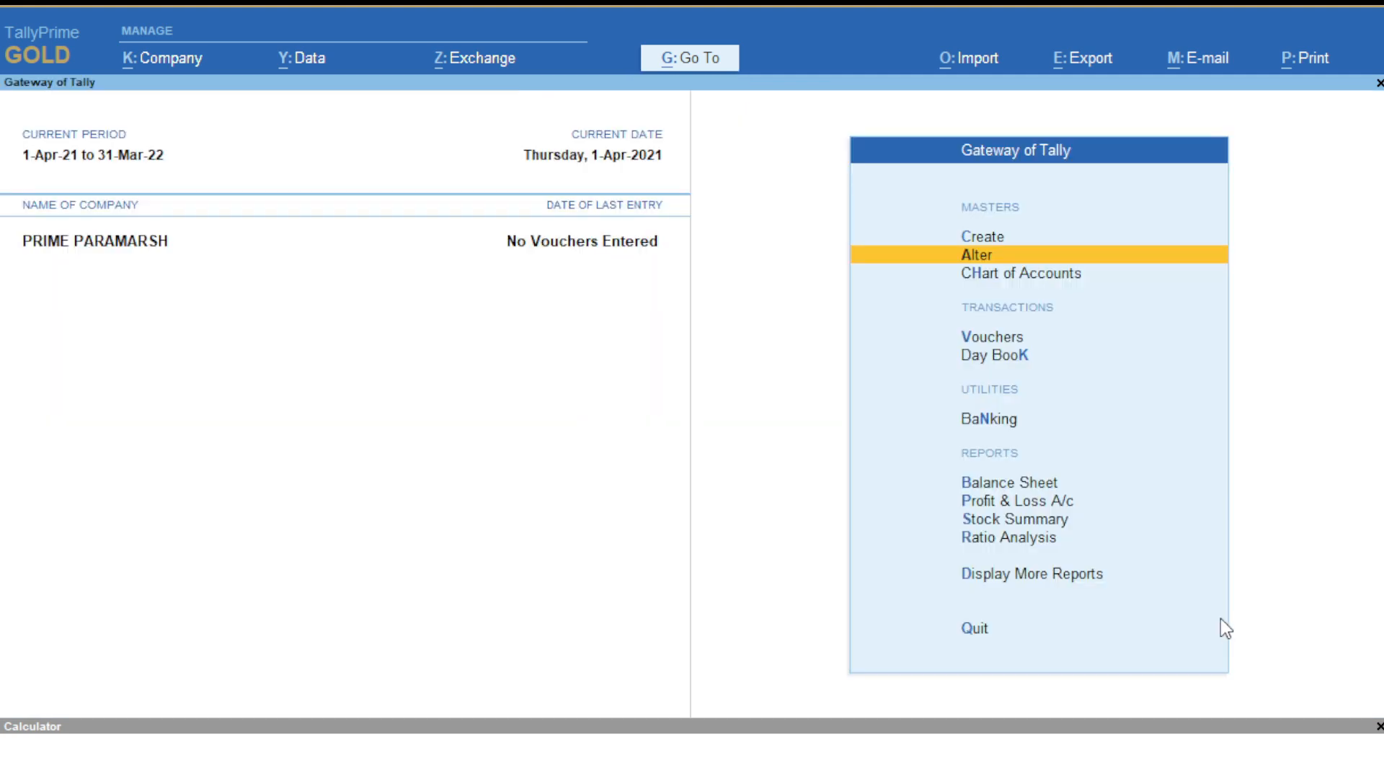
- Open a new group creation form and name it Pune Creditors
key("Up")
key("Return")
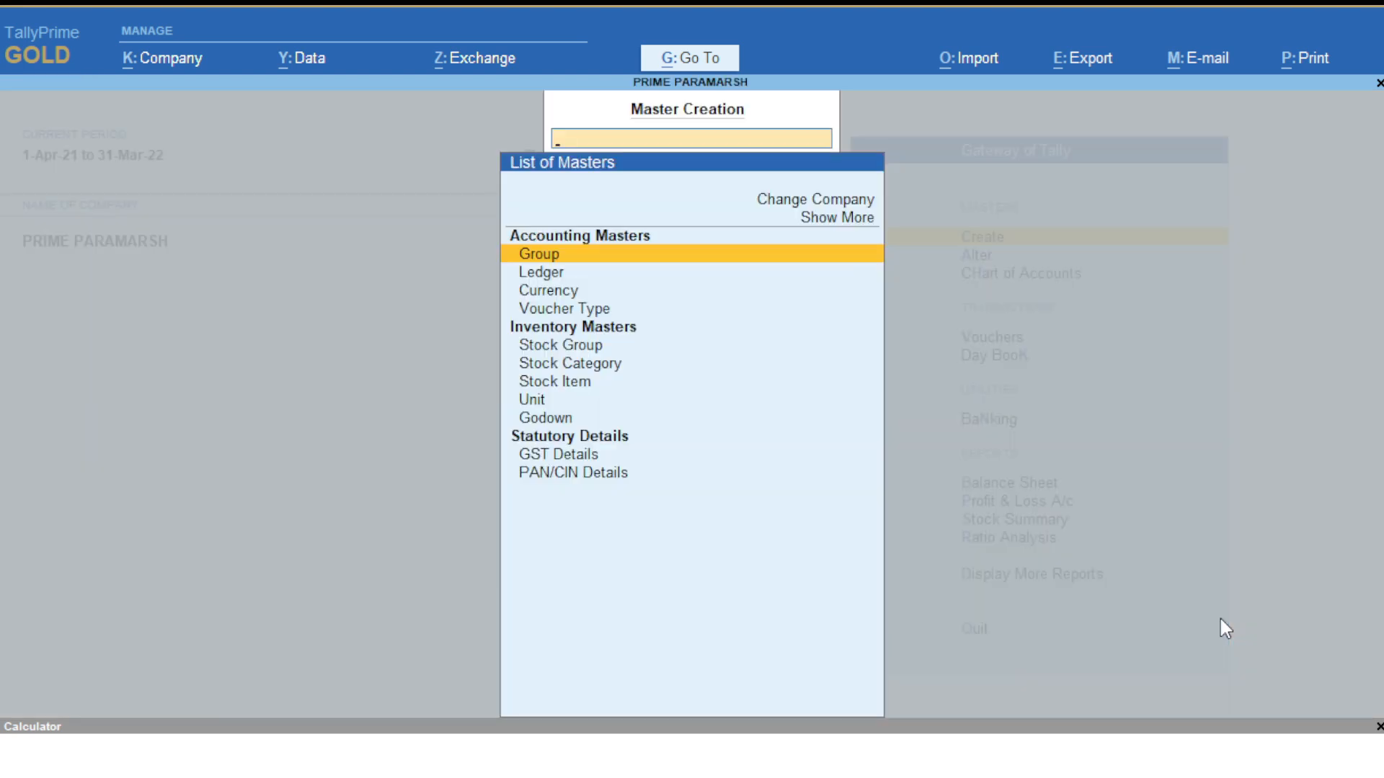
key("Return")
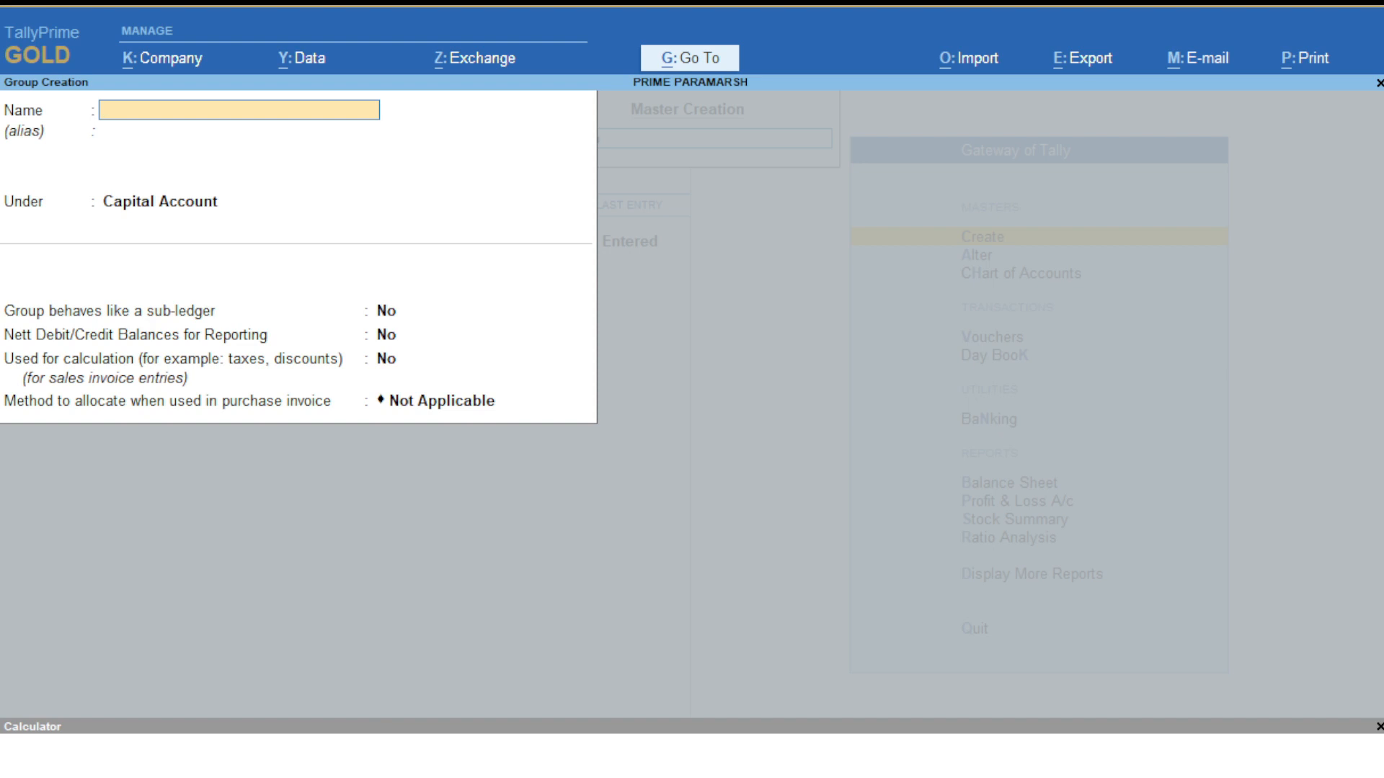
type("Pune Creditors")
key("Return")
key("Return")
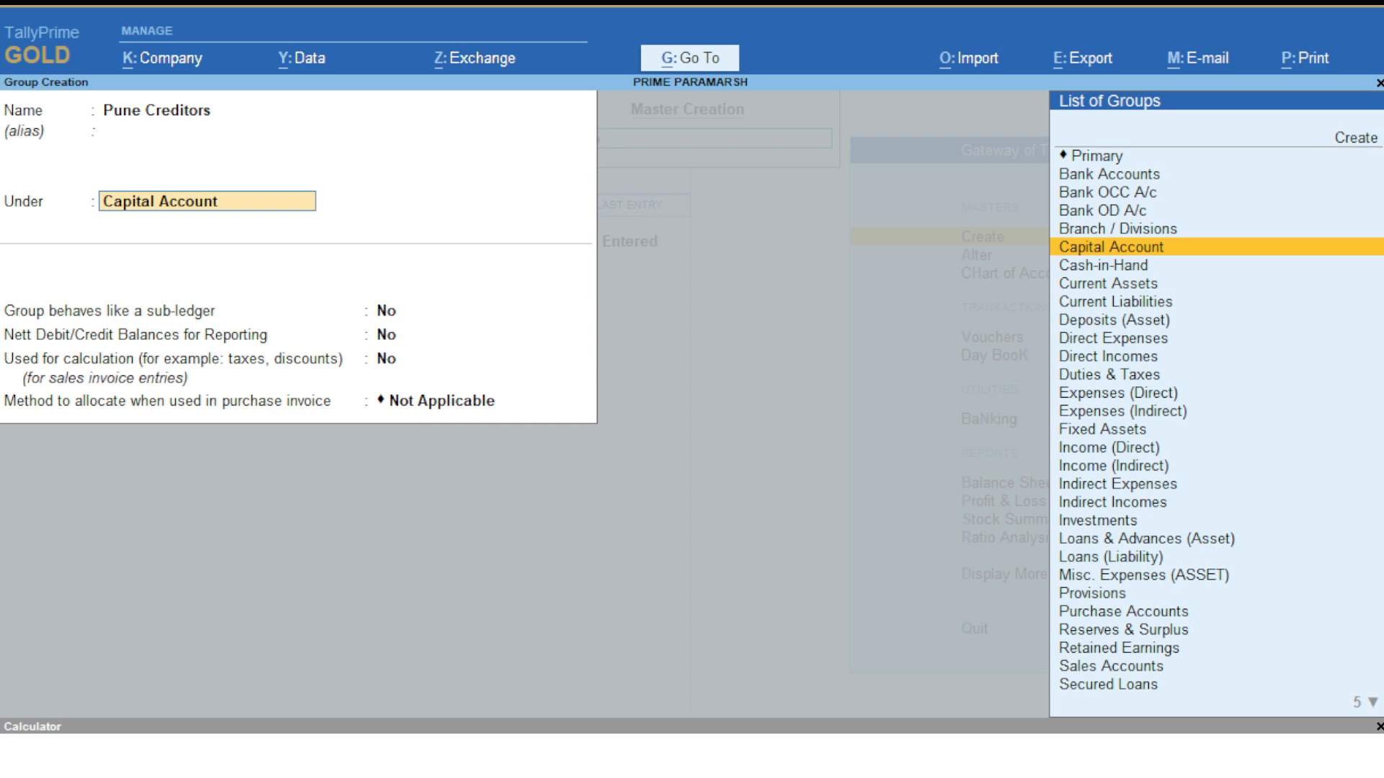
- Place Pune Creditors under Sundry Creditors, set sub-ledger behaviour to Yes, and save
type("Su")
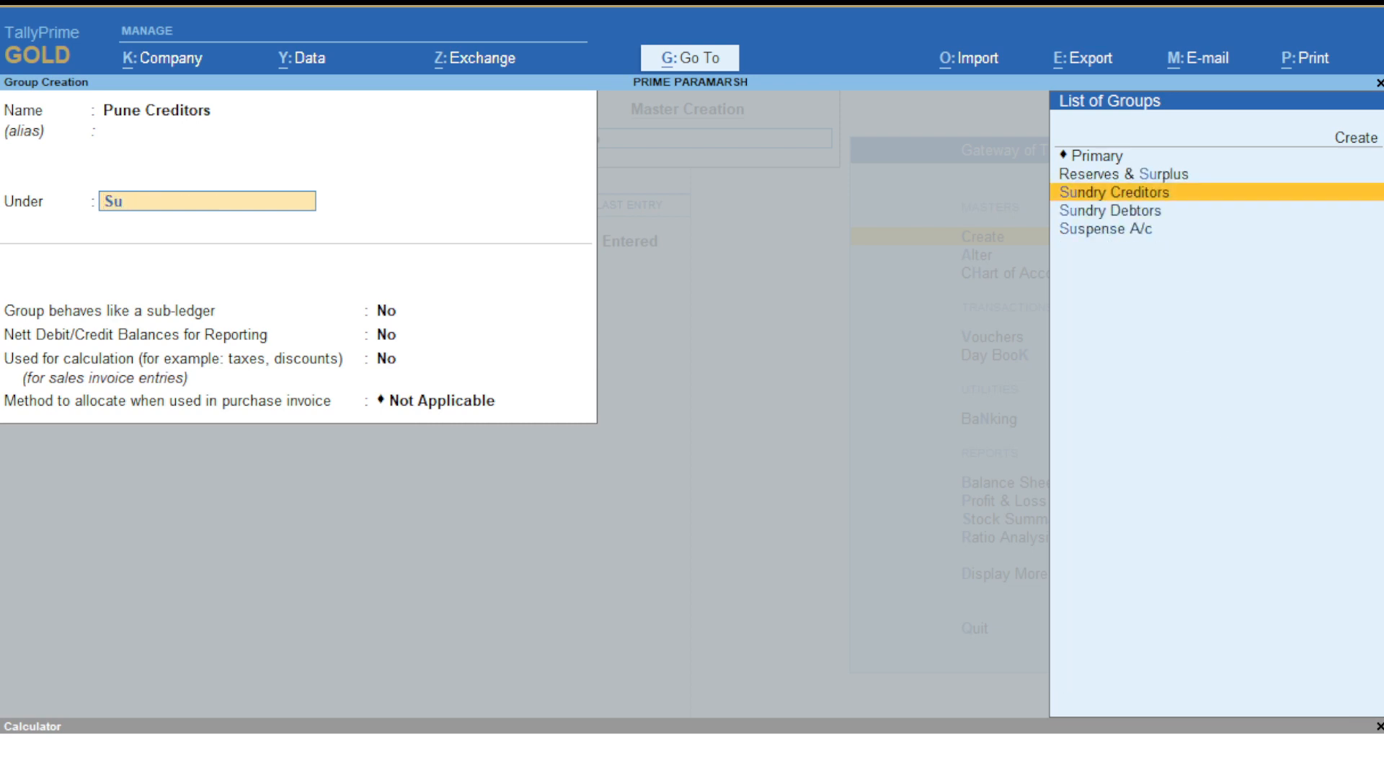
key("Down")
key("Up")
key("Return")
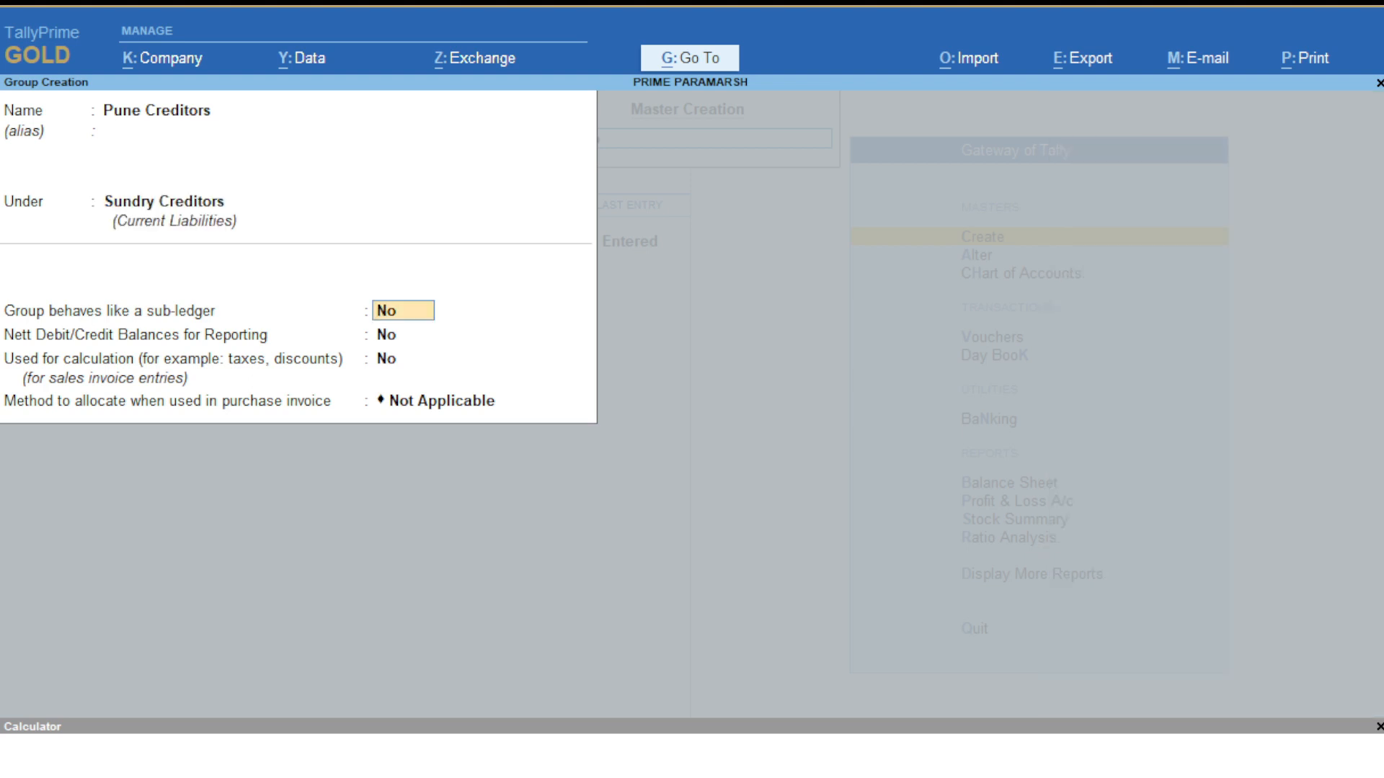
type("y")
key("Return")
key("Return")
key("Return")
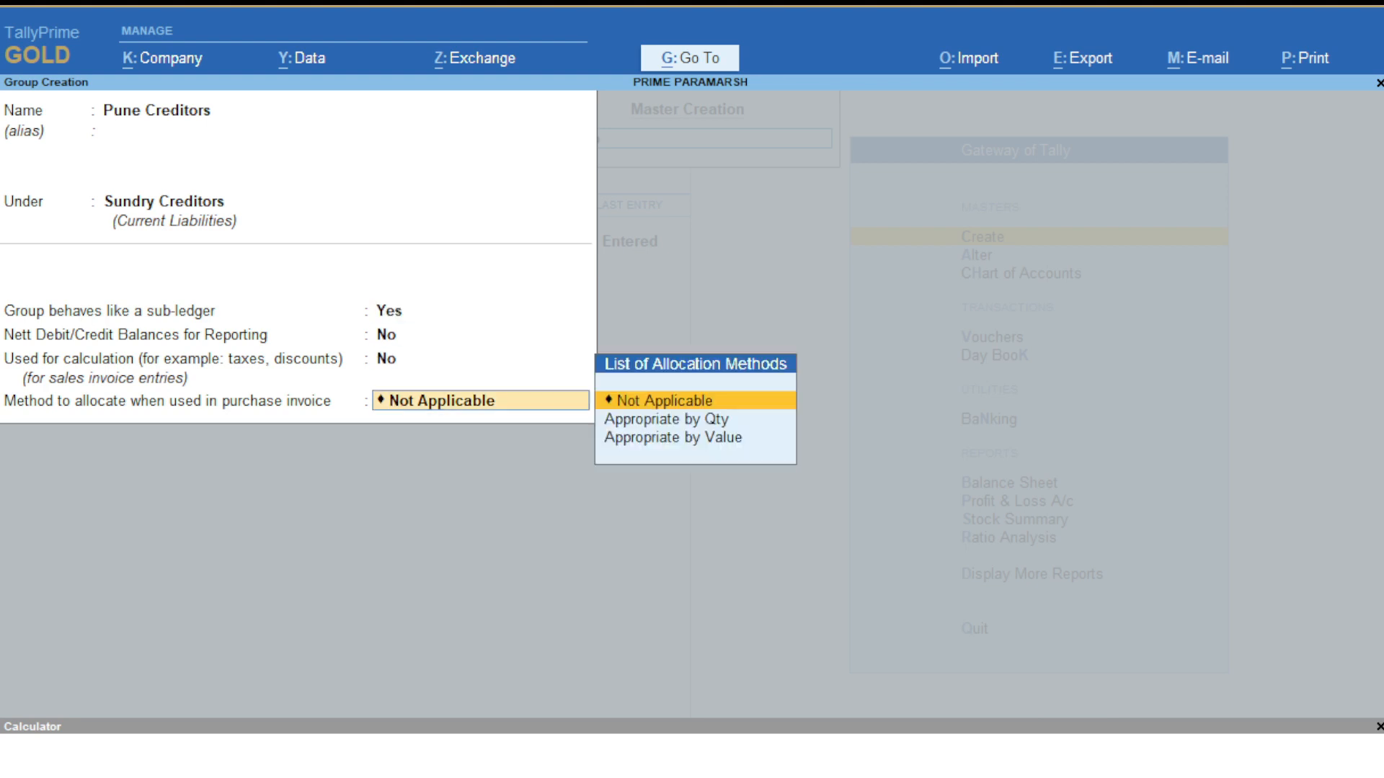
key("Return")
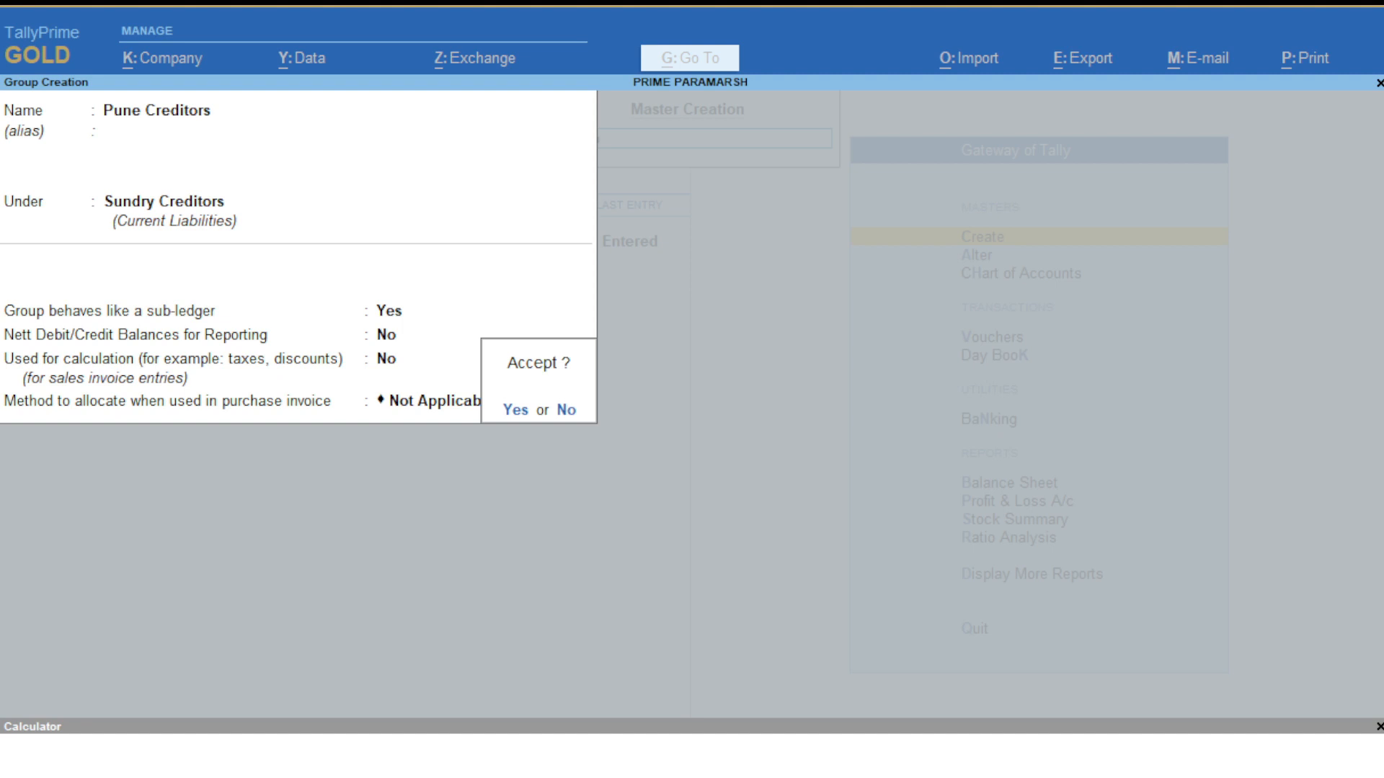
key("Return")
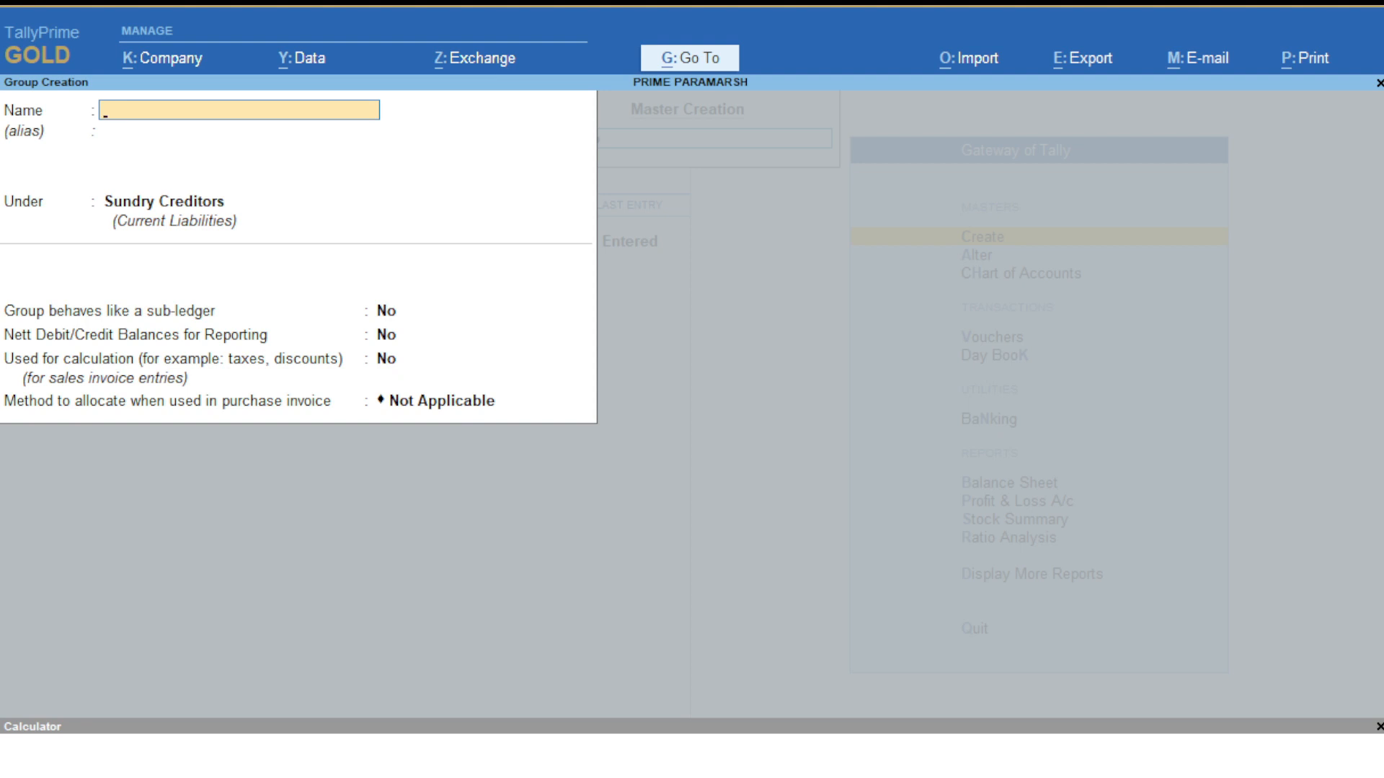
- Save a Mumbai Creditors group under Sundry Creditors, then leave the blank group form
type("Mumbai Creditors")
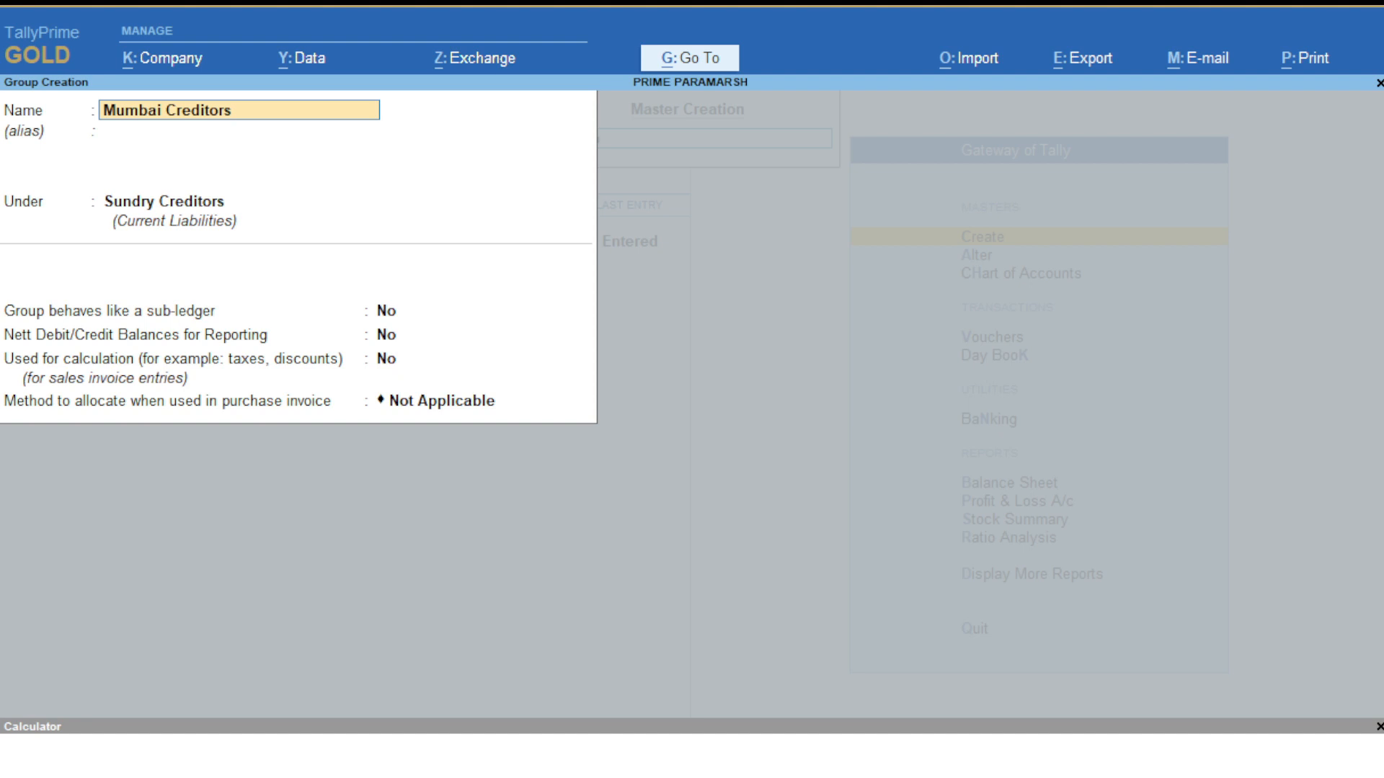
key("Return")
key("Return")
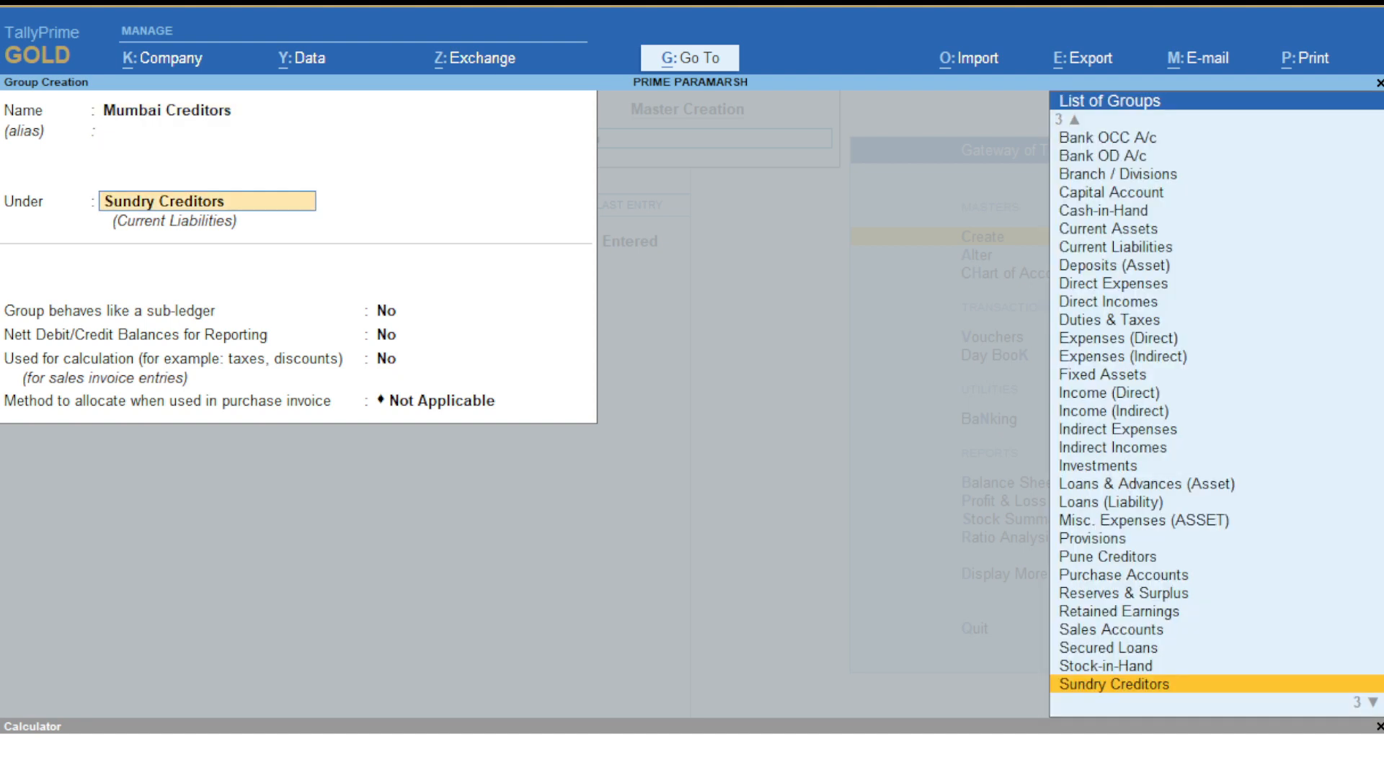
key("Return")
key("Return")
key("Return")
key("Return")
key("Return")
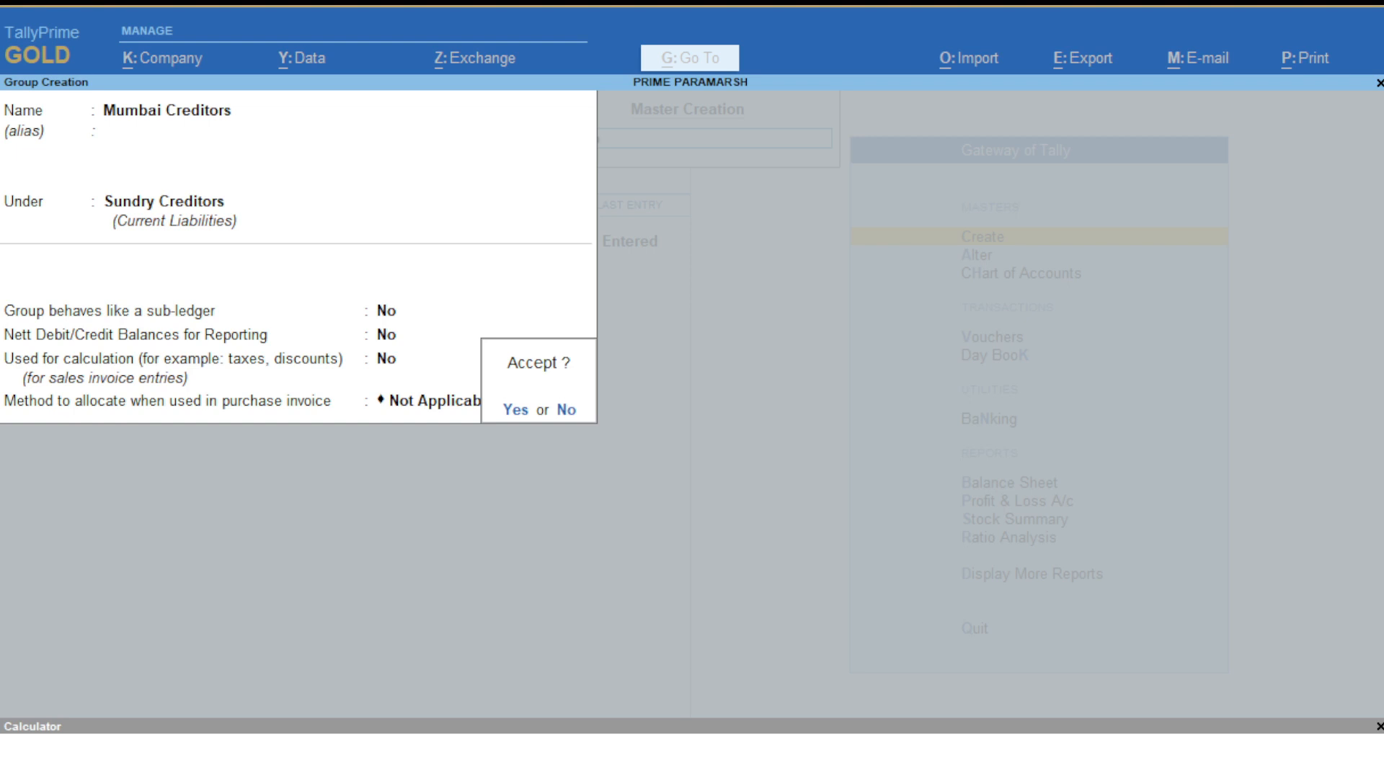
key("y")
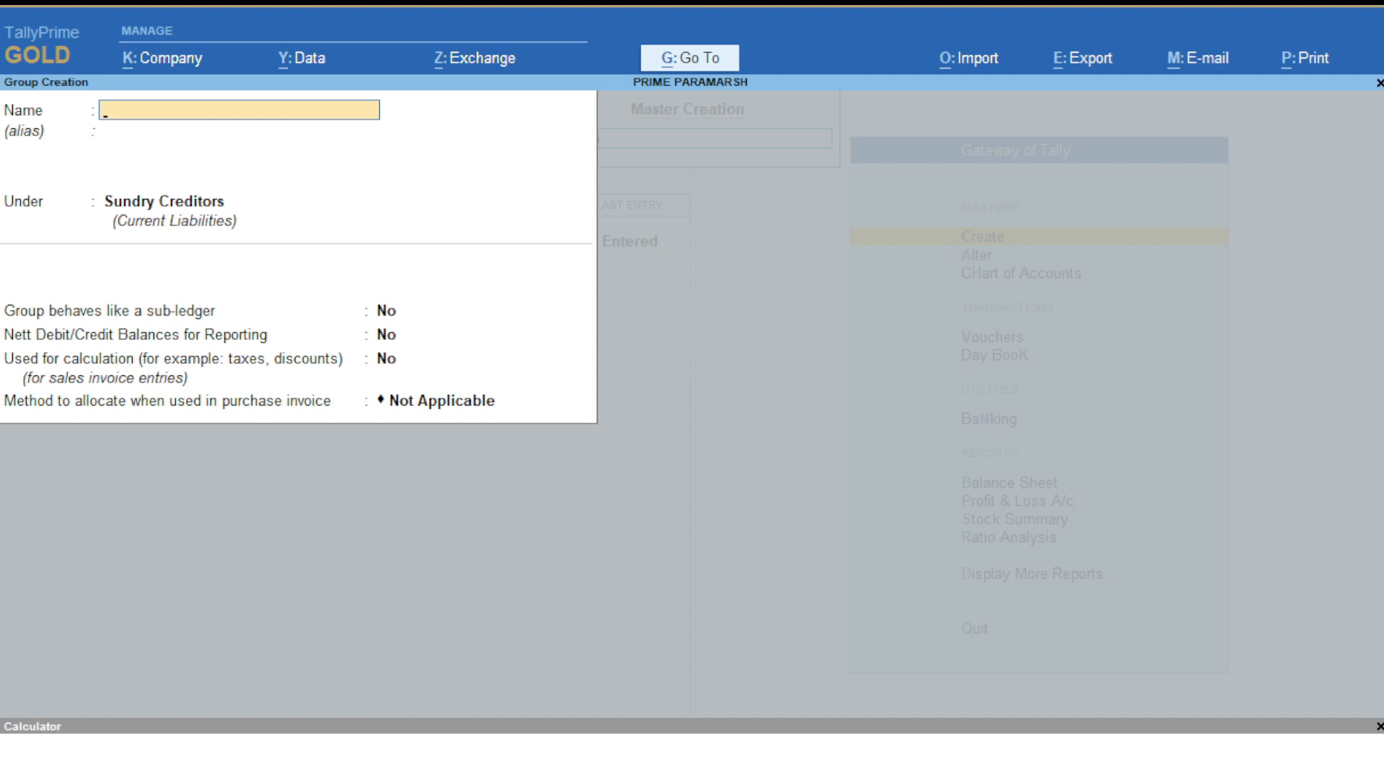
key("Escape")
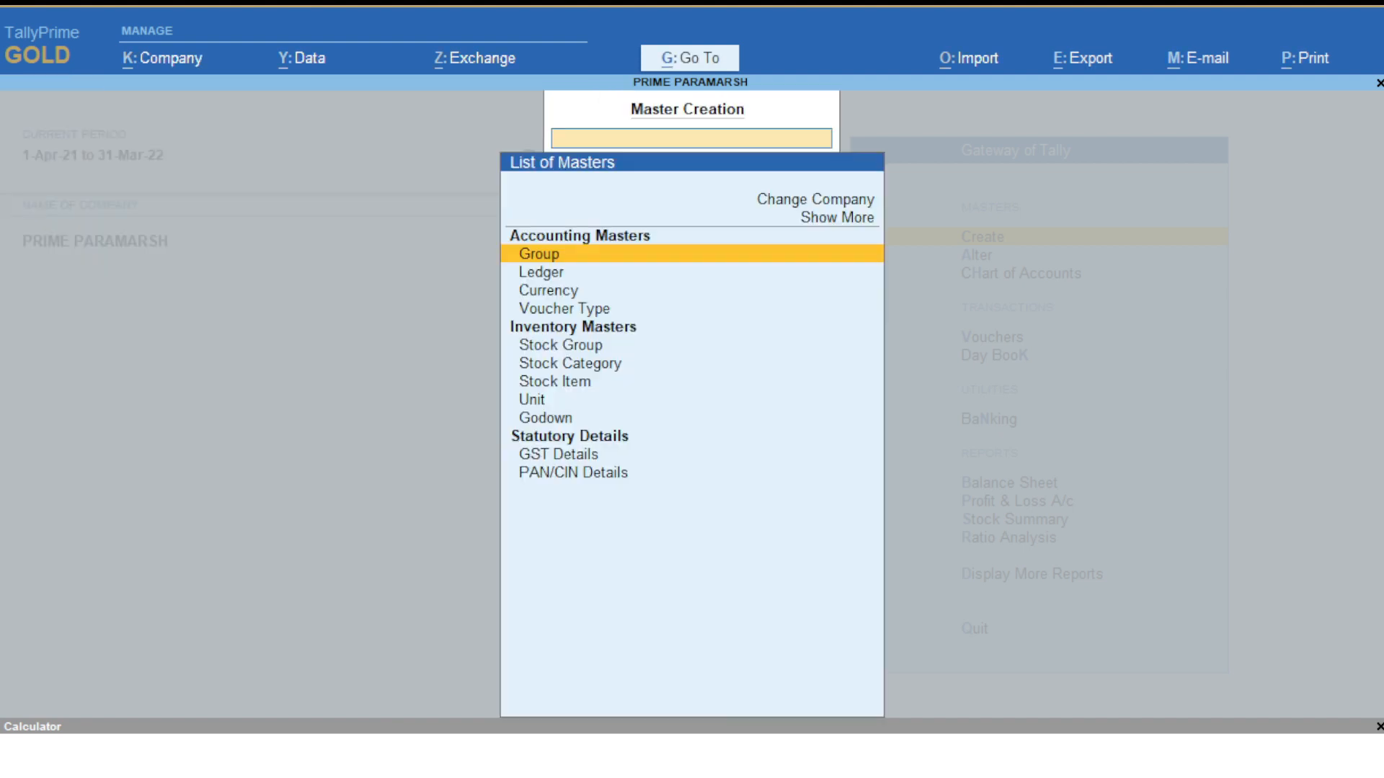
- Choose Ledger in the master types list to get a new ledger form
key("Down")
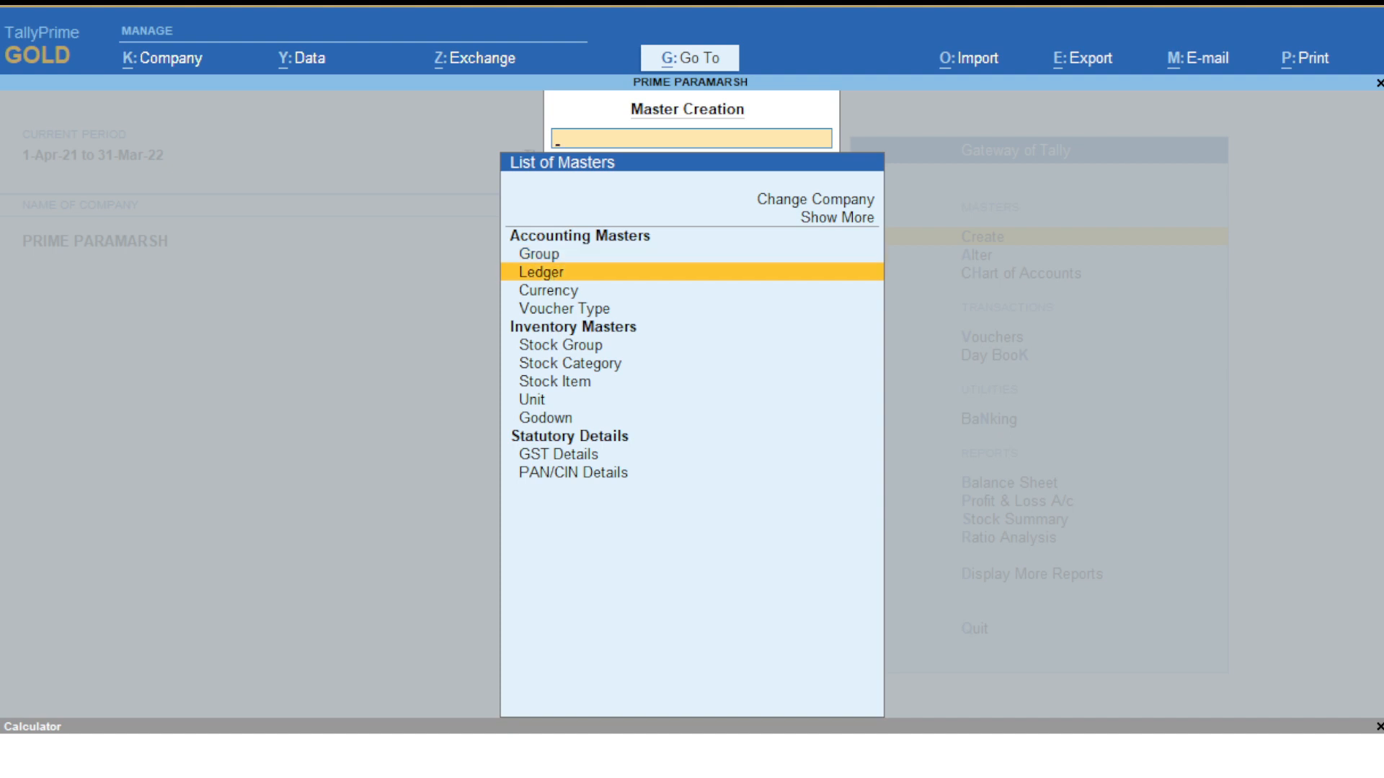
key("Return")
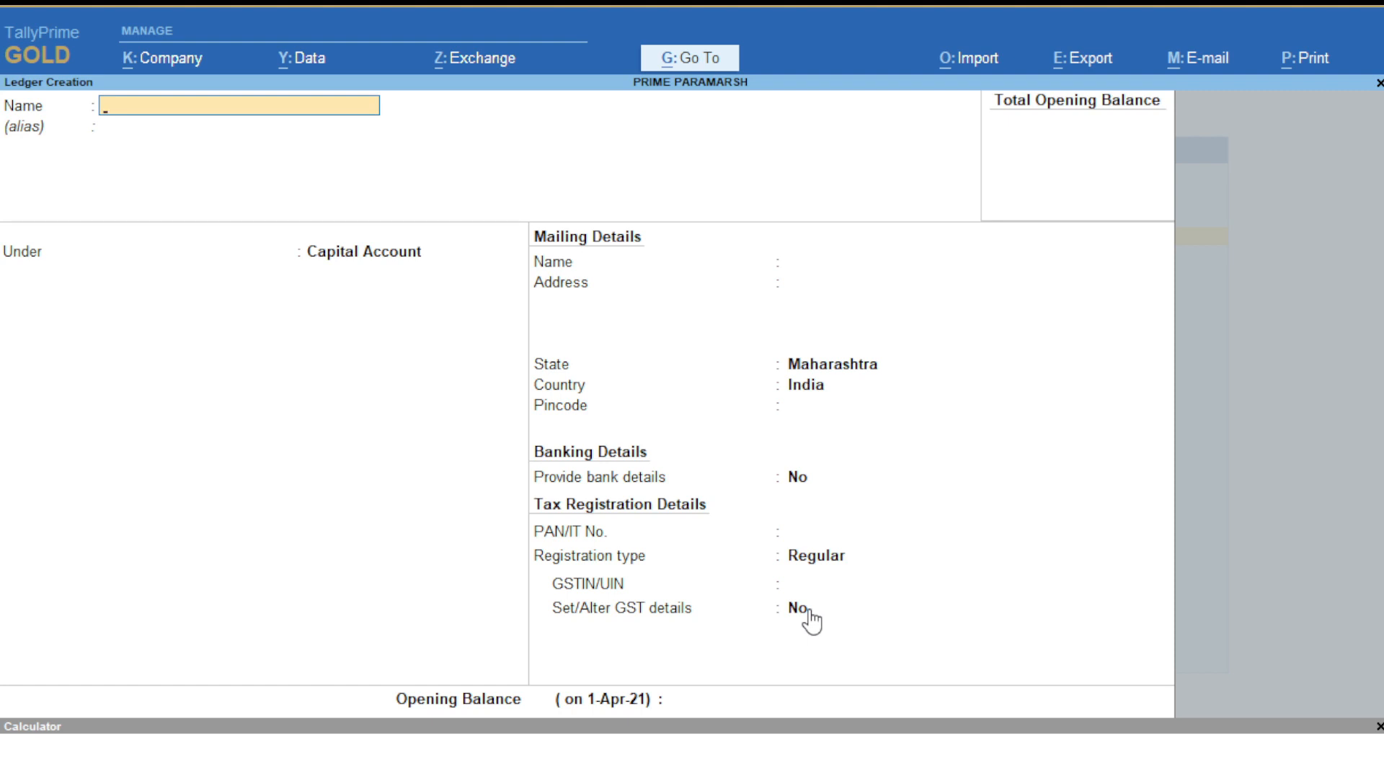
- Name the ledger Prime Traders, put it under Pune Creditors, and set bill-by-bill balances to No
type("L")
key("BackSpace")
type("Prime Traders")
key("Return")
key("Return")
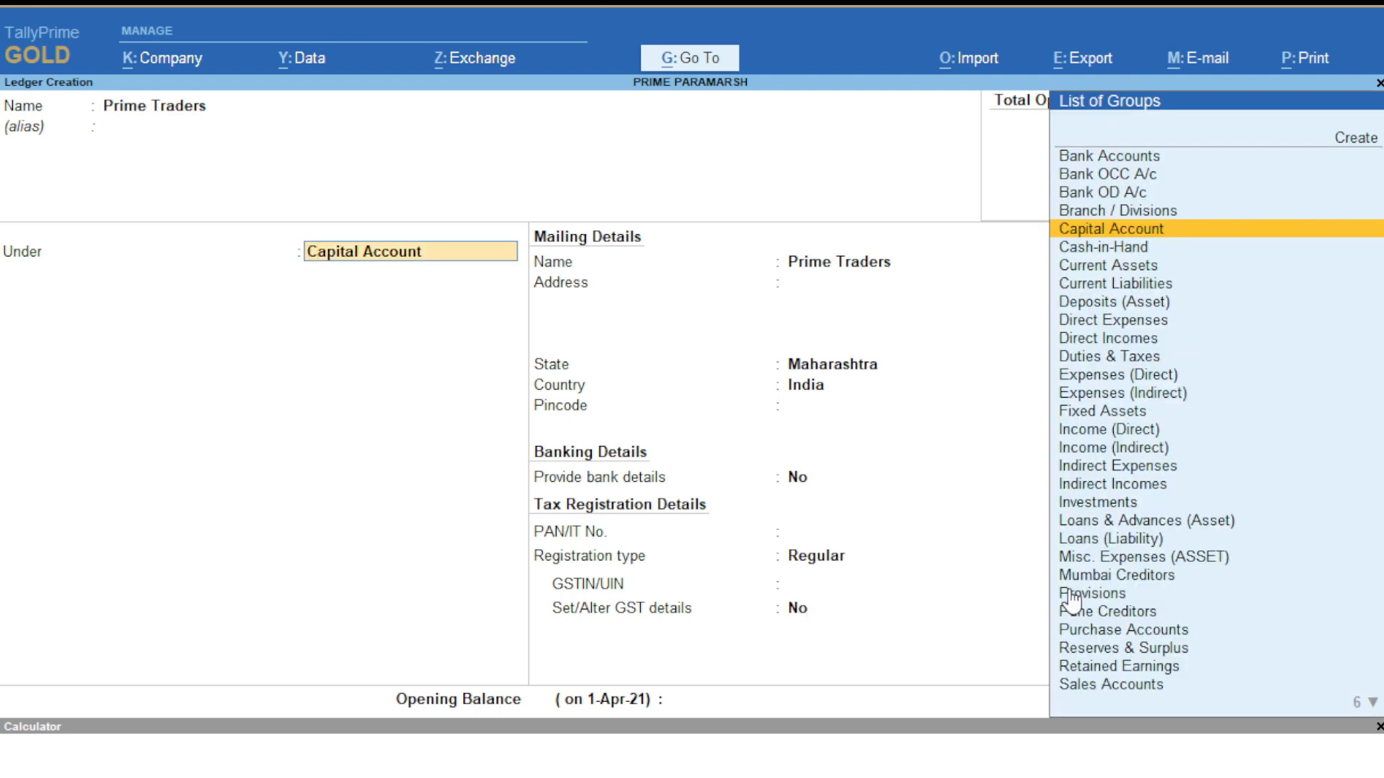
type("Su")
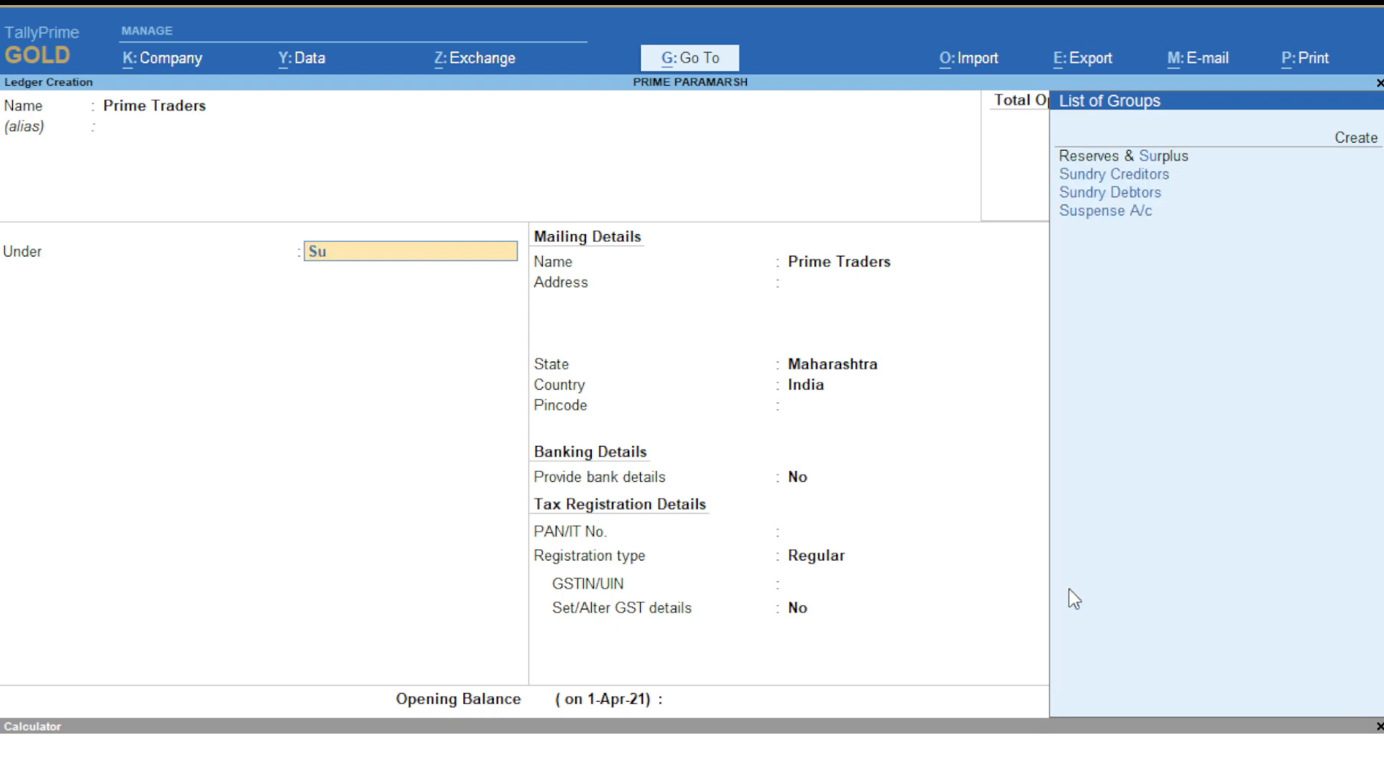
key("BackSpace")
key("BackSpace")
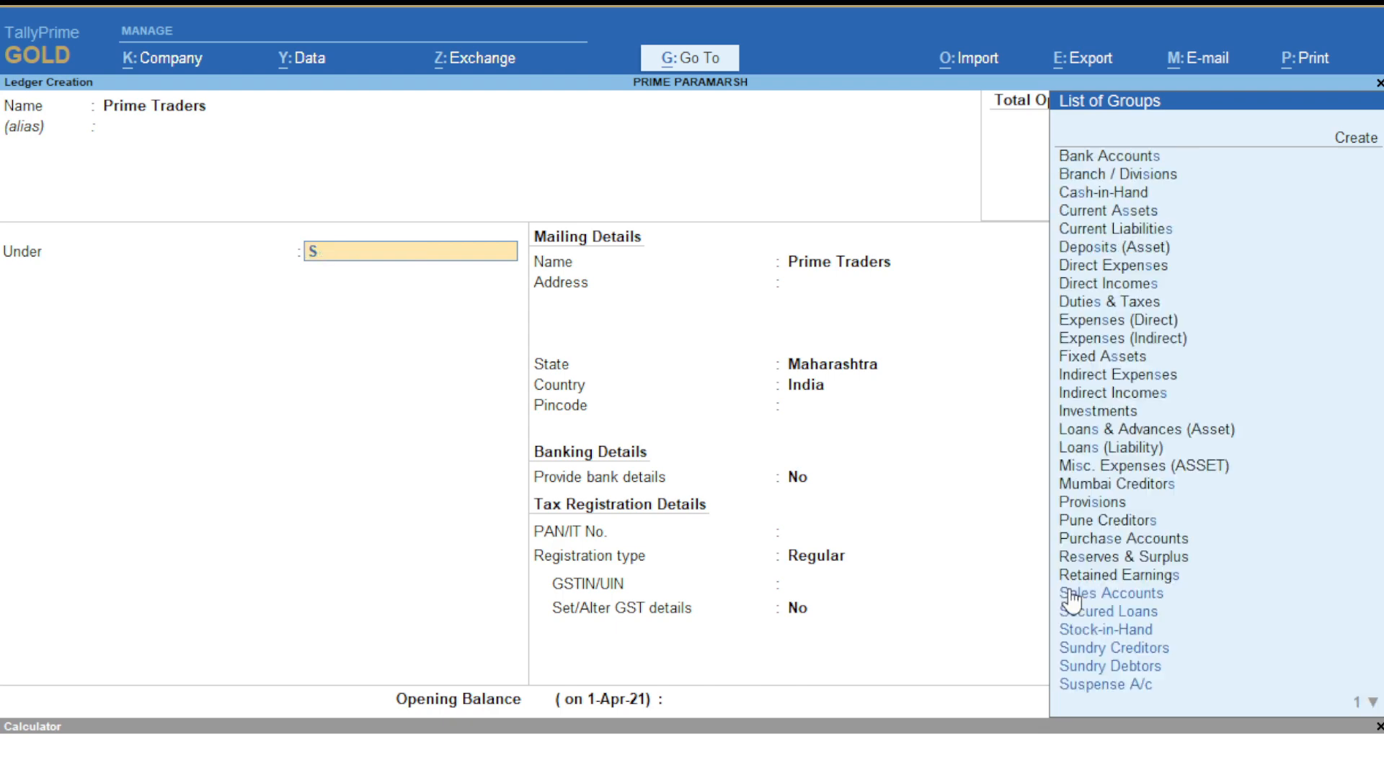
type("Pu")
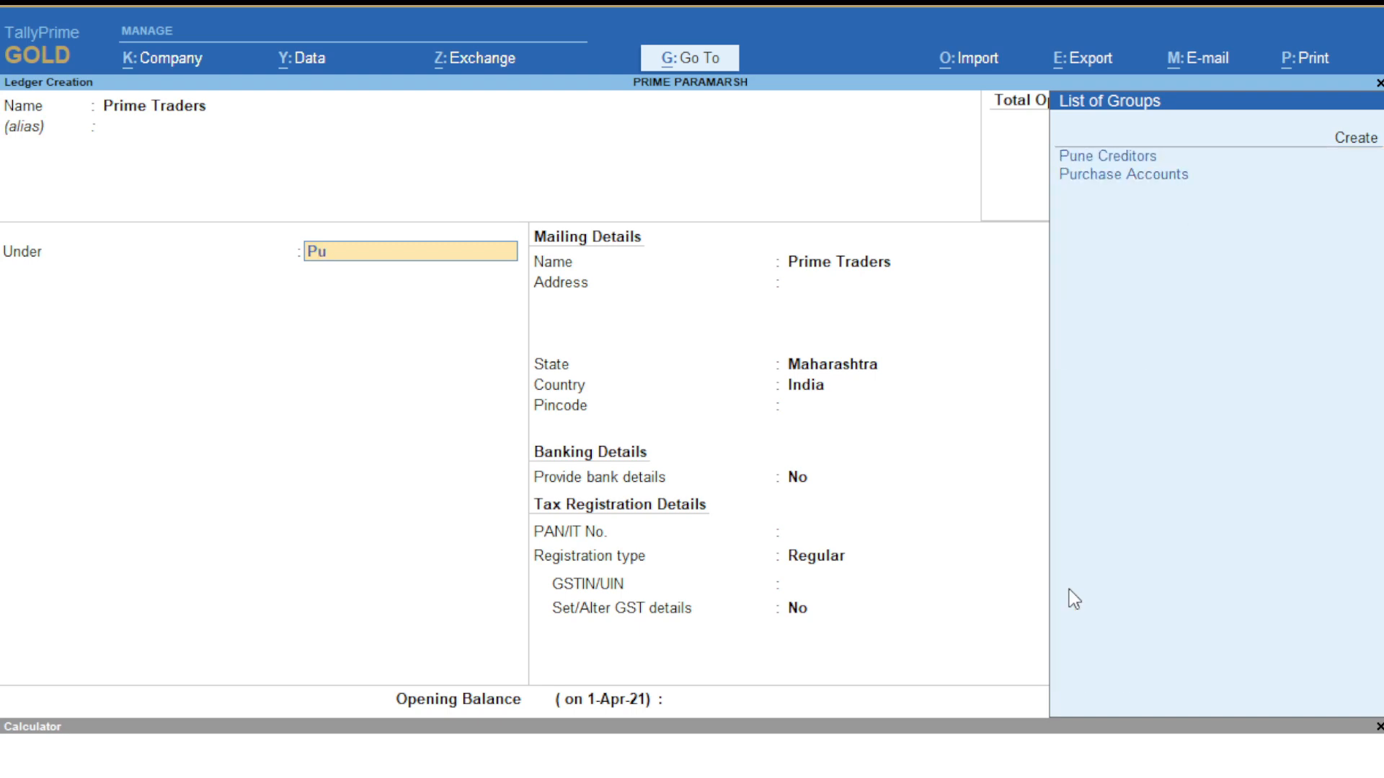
type("ne")
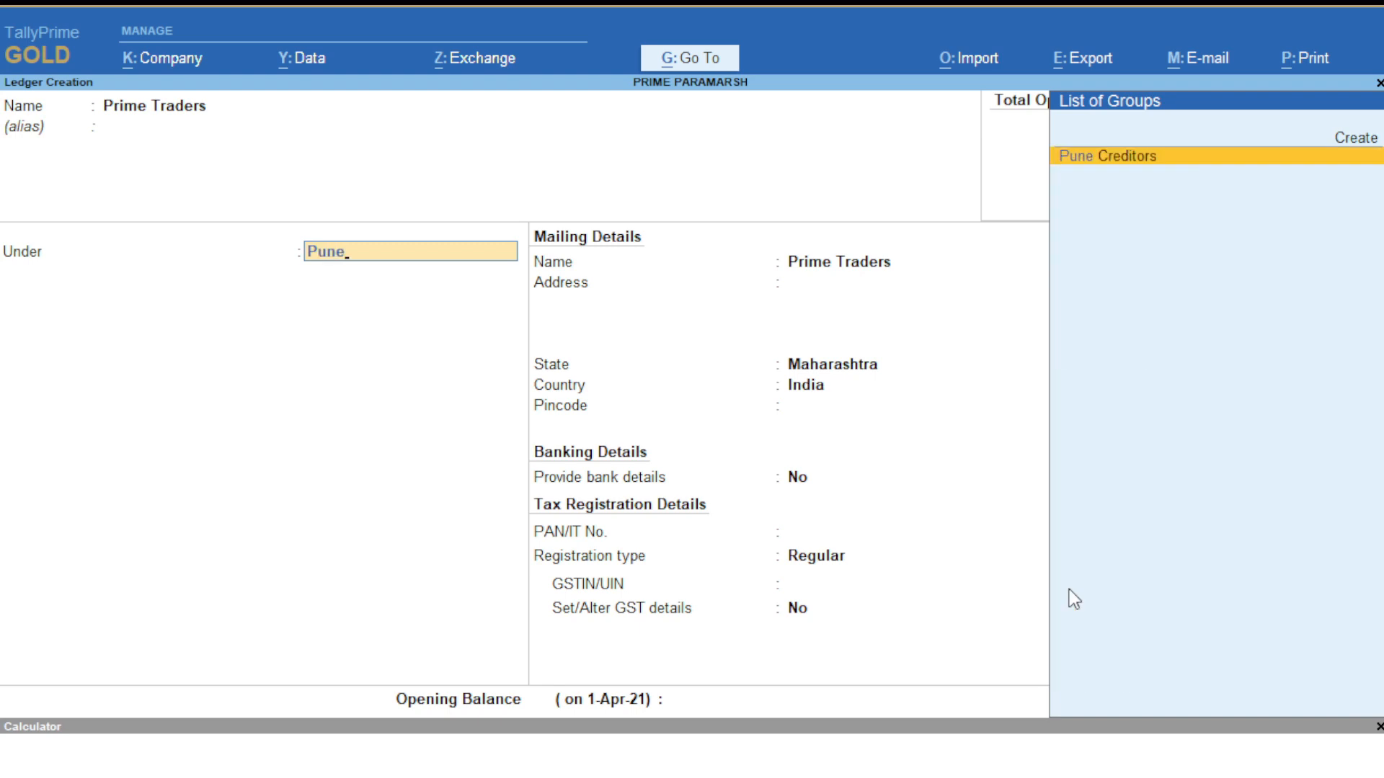
key("Return")
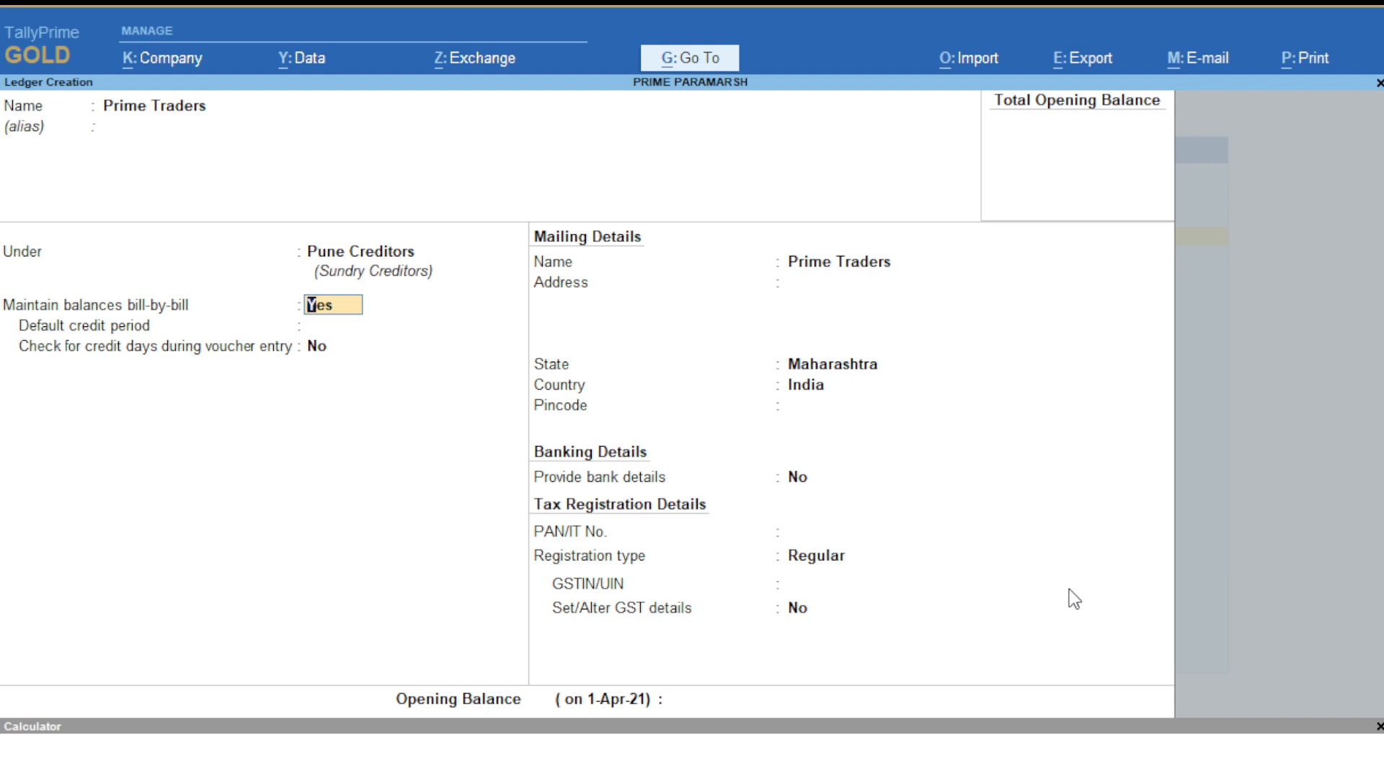
type("n")
key("Return")
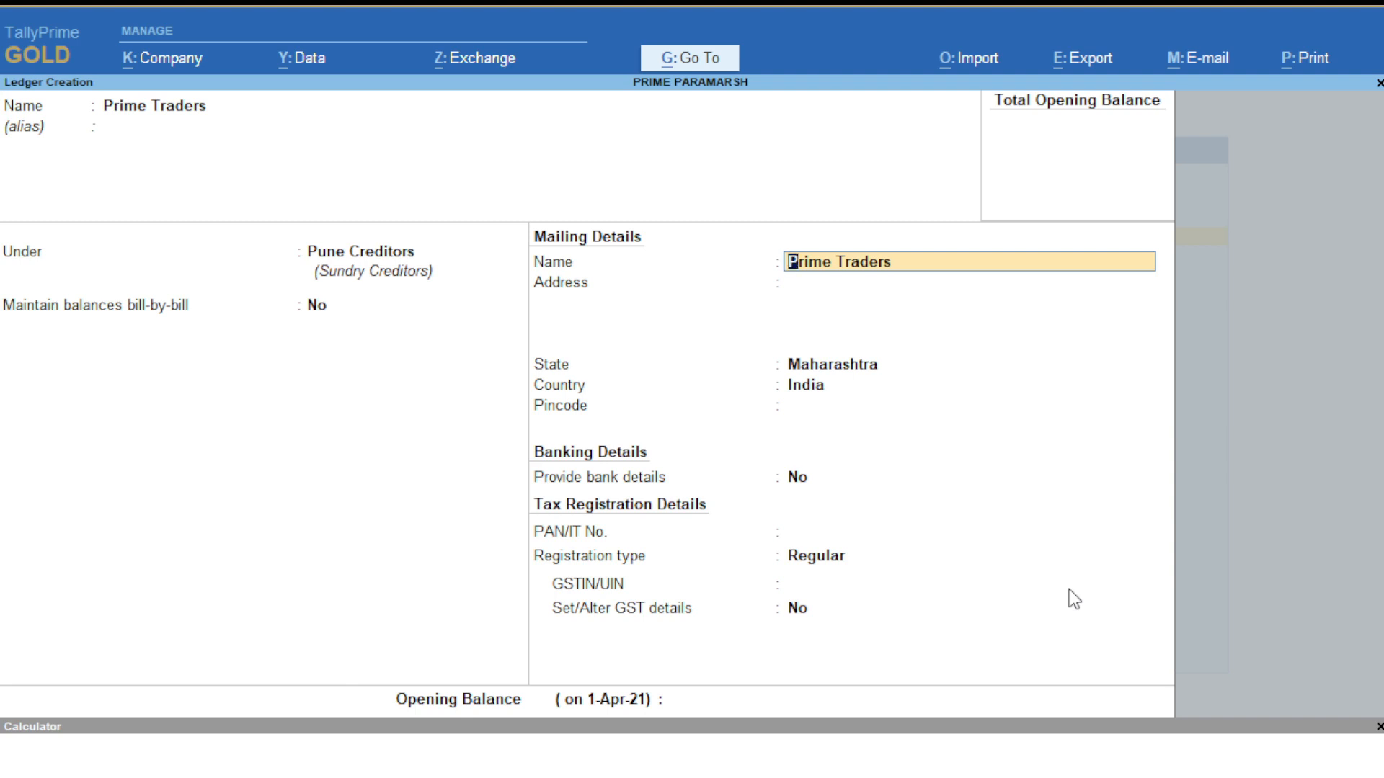
- Enter Prime Traders' two-line mailing address
key("Return")
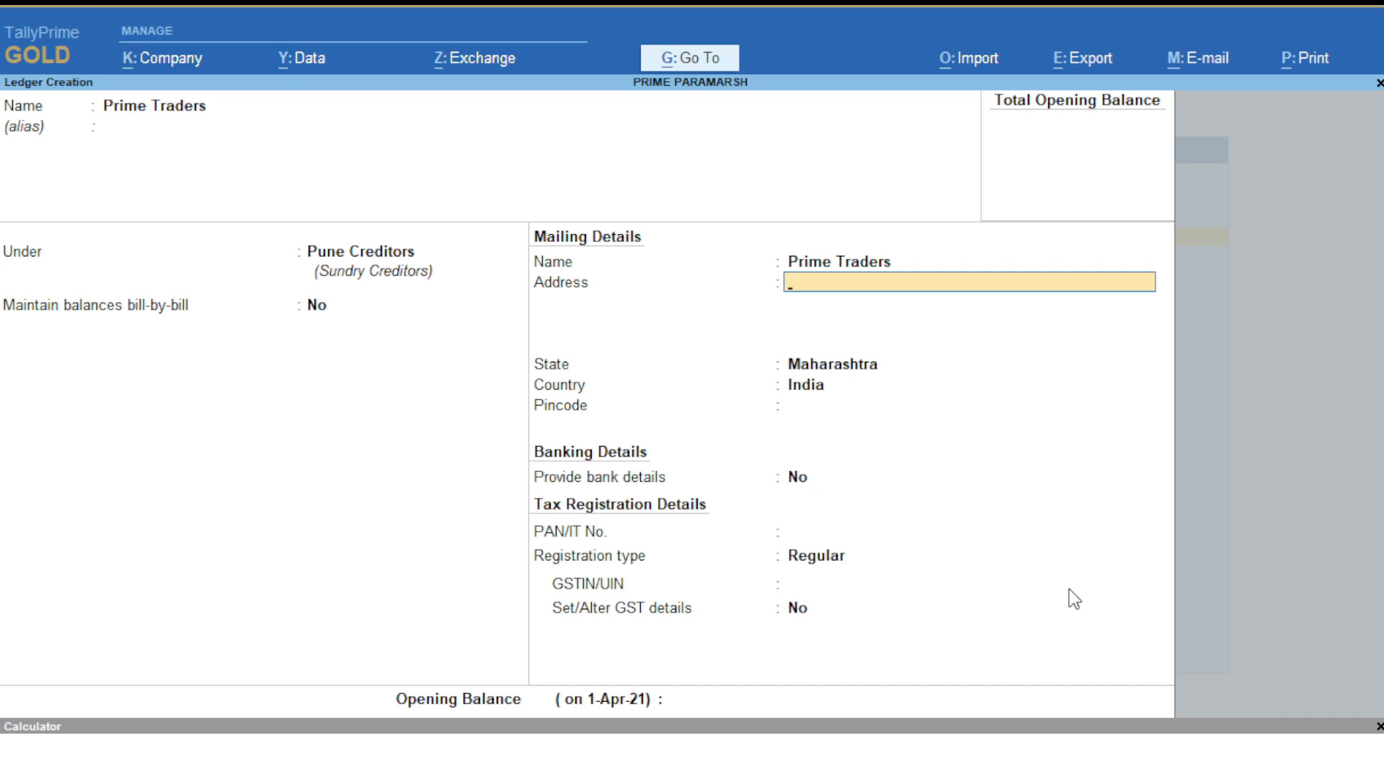
type("Shiu")
type("vajio")
key("BackSpace")
key("BackSpace")
key("BackSpace")
key("BackSpace")
key("BackSpace")
key("BackSpace")
key("BackSpace")
key("BackSpace")
type("hivaji NGA")
key("BackSpace")
key("BackSpace")
type("aga")
key("Return")
type("Pune")
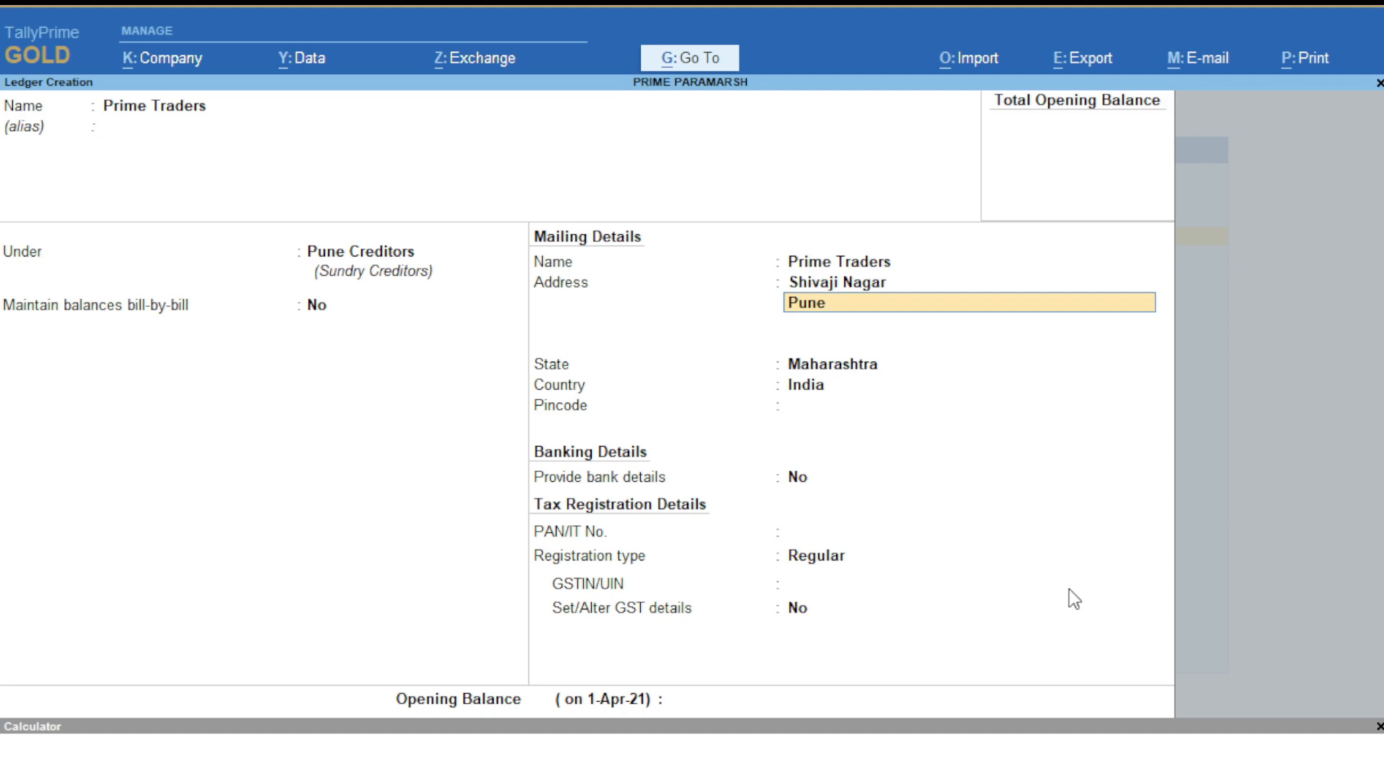
- Set the state to Maharashtra and begin entering the pincode
key("Return")
key("Return")
type("Mah")
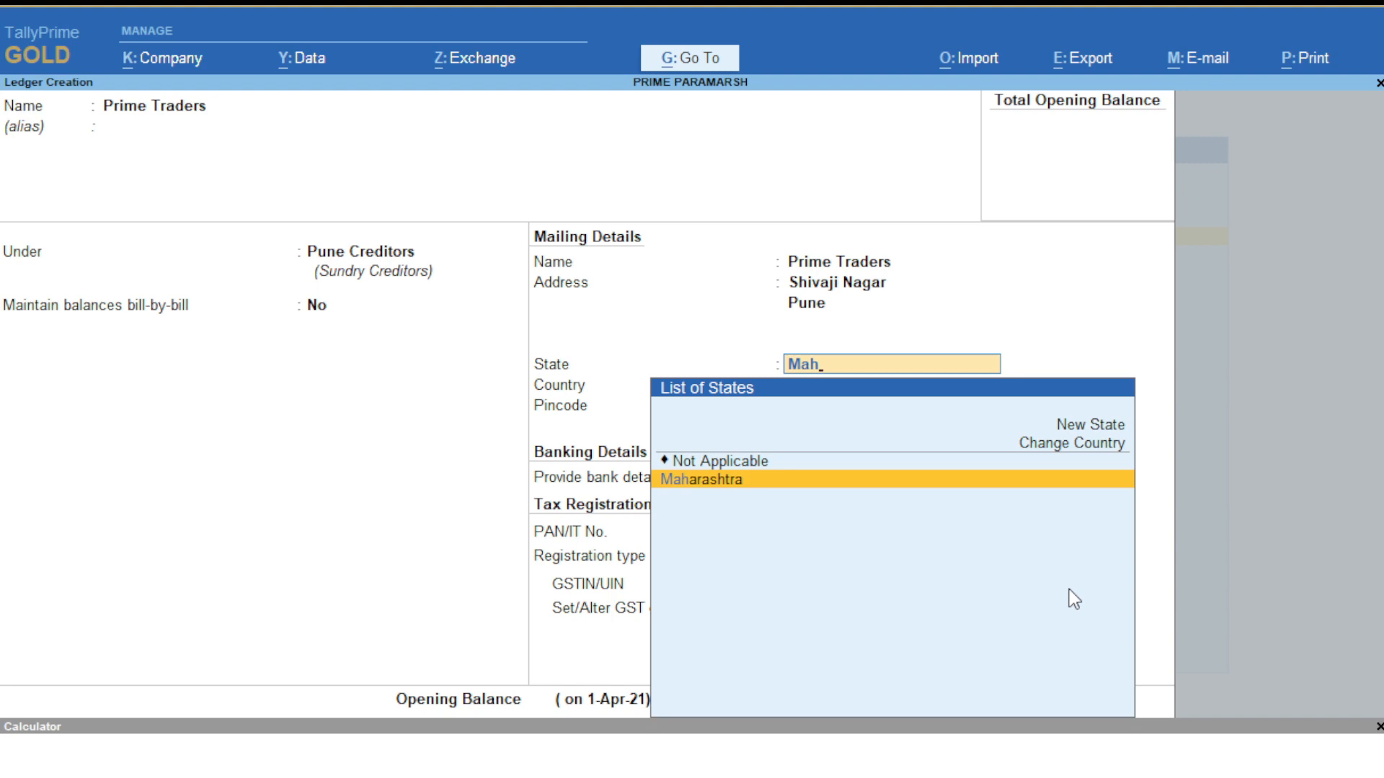
key("Return")
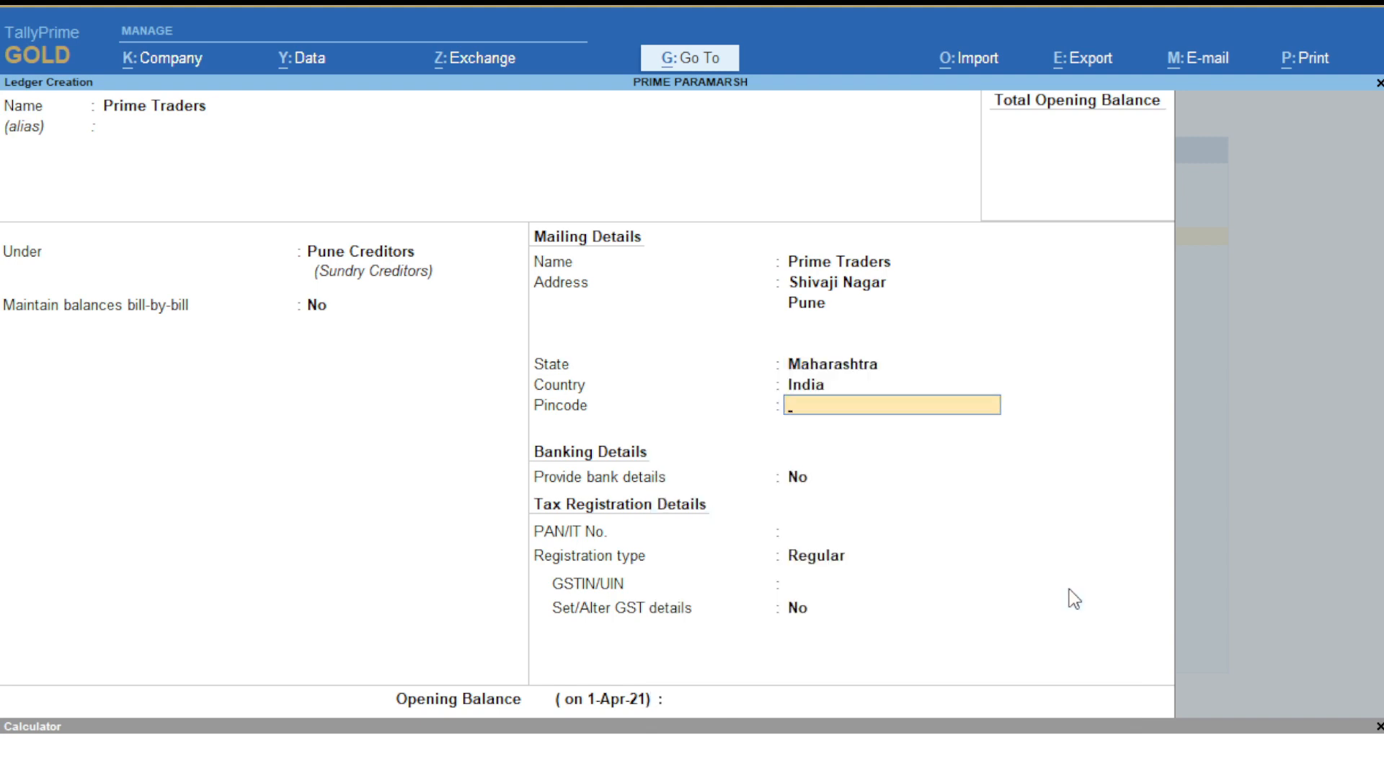
type("4545")
- Accept the pincode, skip bank details, and enter the PAN
key("Return")
key("y")
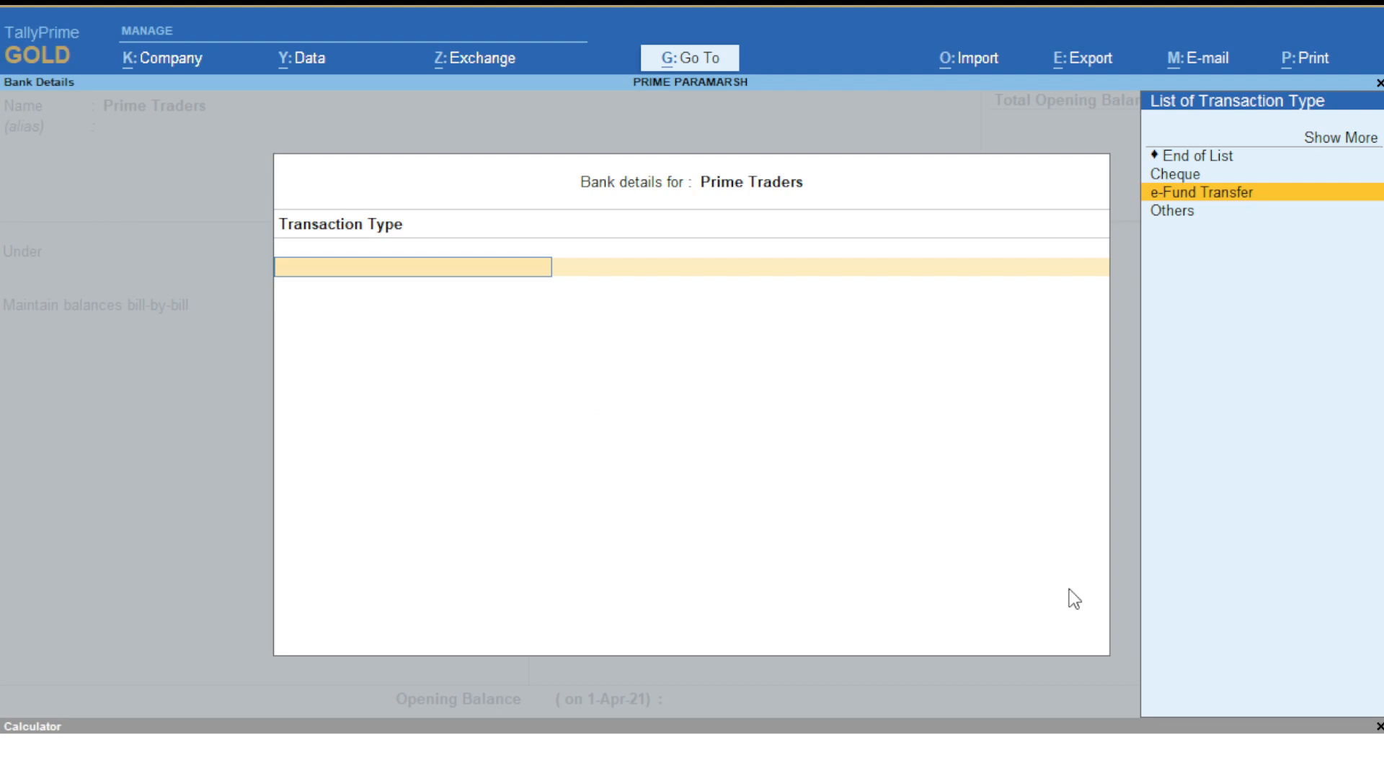
key("Escape")
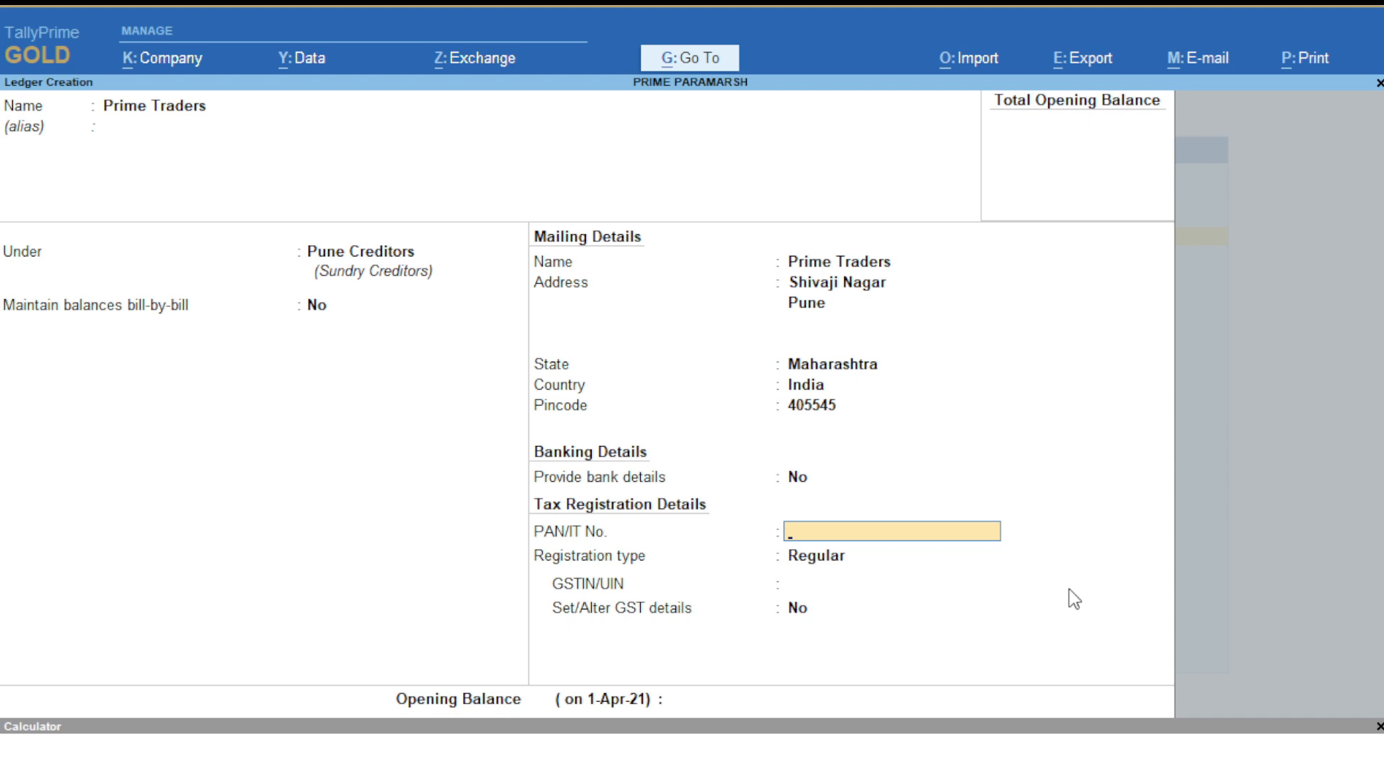
type("XXOPJK4545")
key("Return")
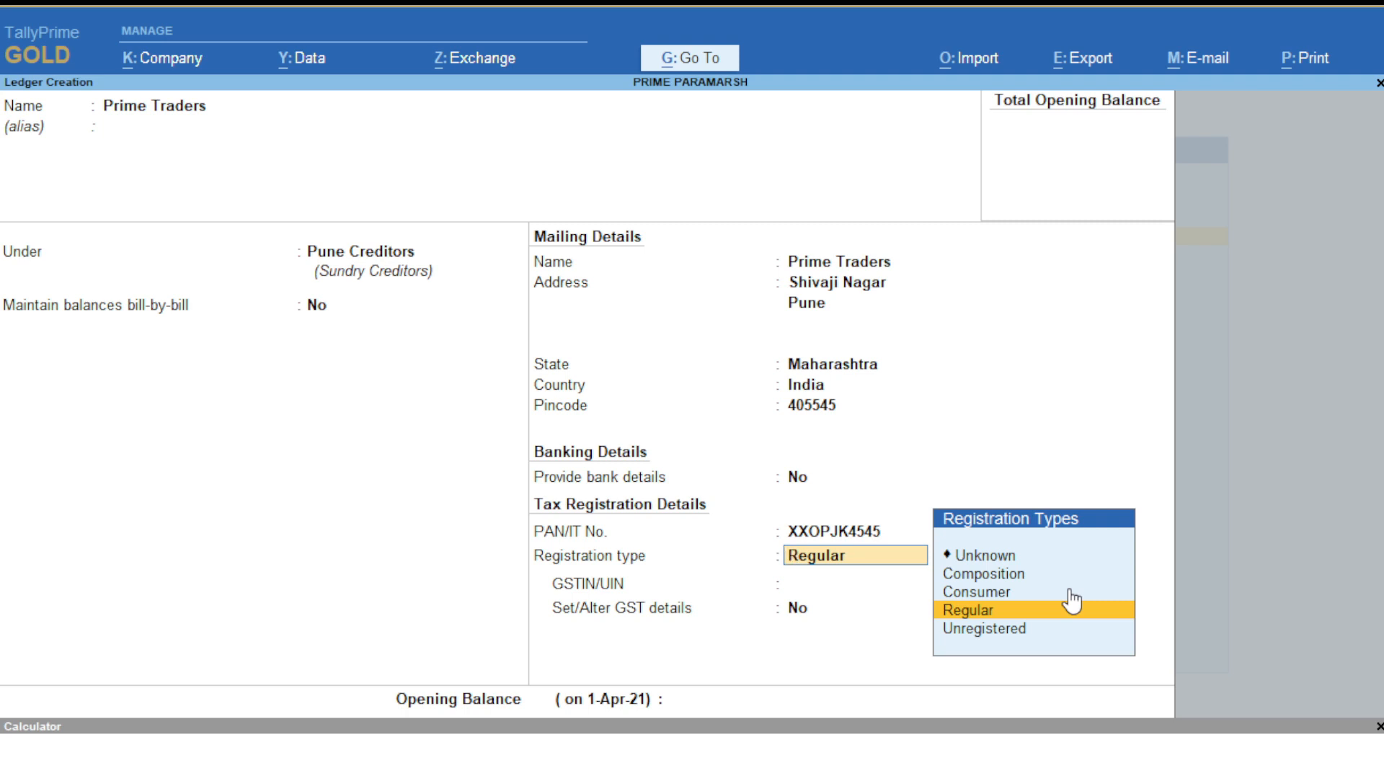
- Set registration type to Regular and enter the GSTIN, dismissing the verification warning
key("Up")
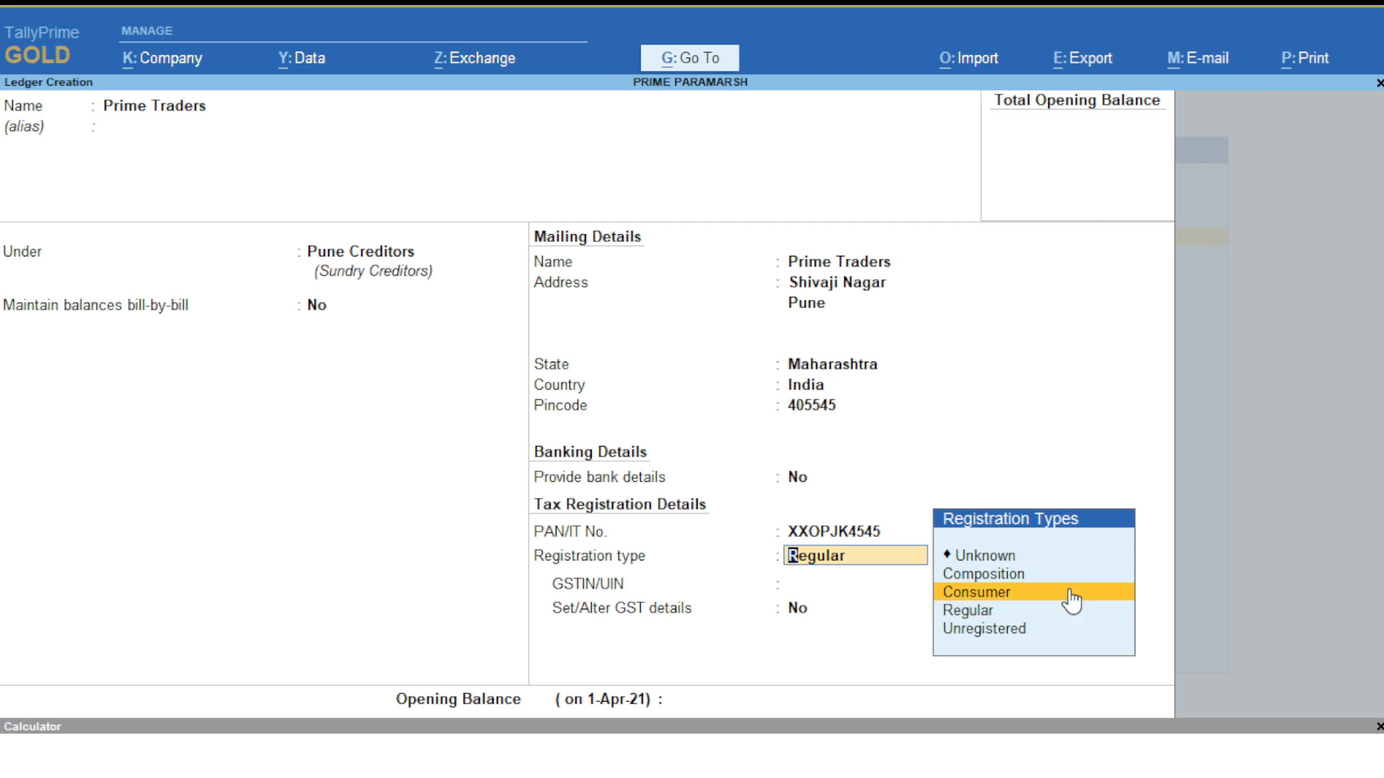
key("Down")
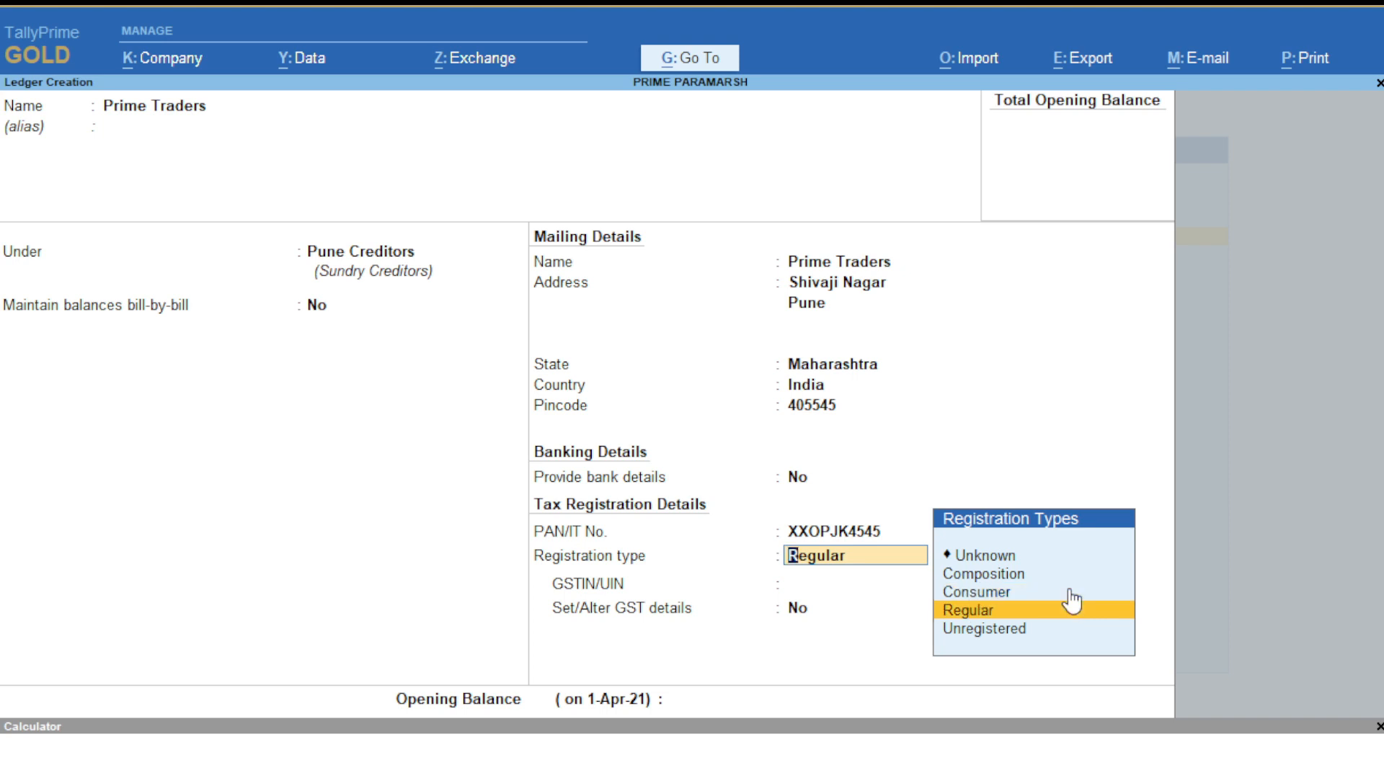
key("Return")
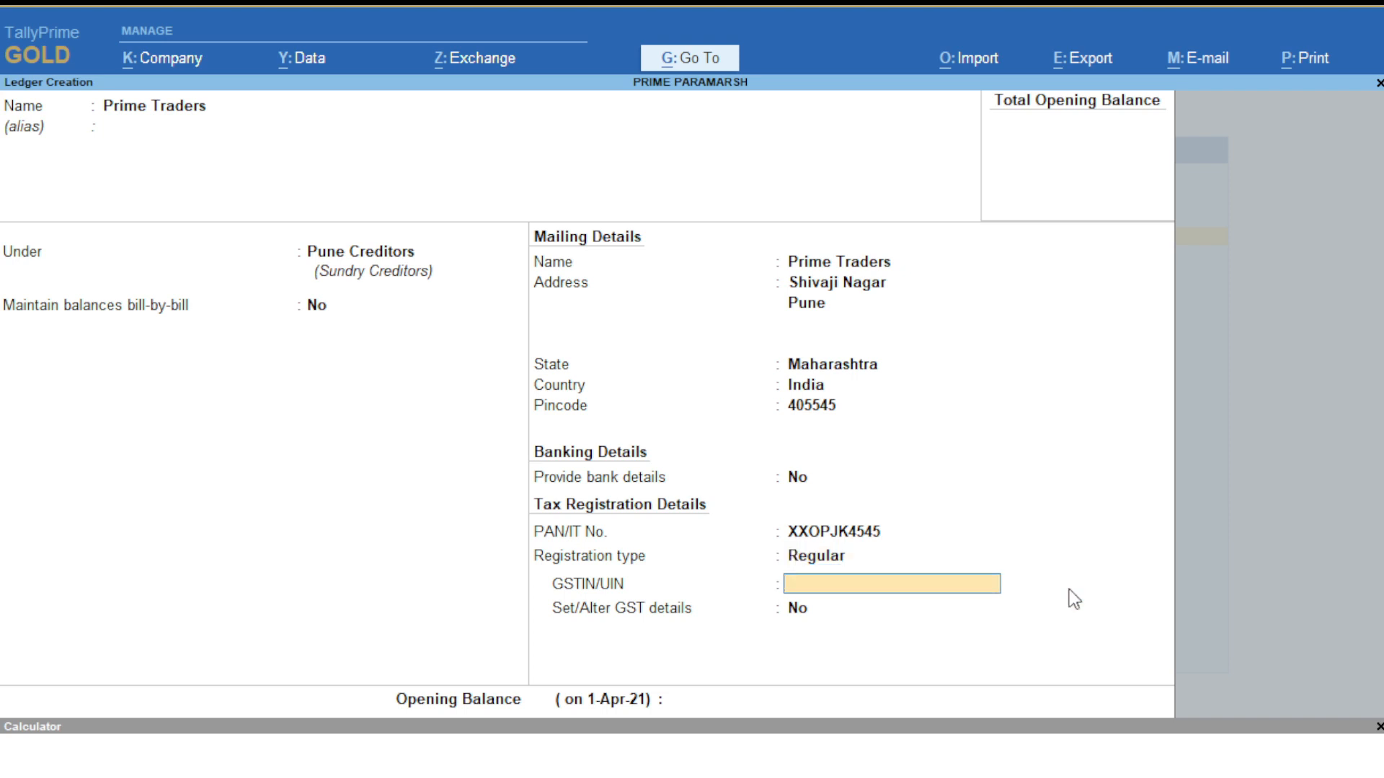
type("27HSAD65656ASD")
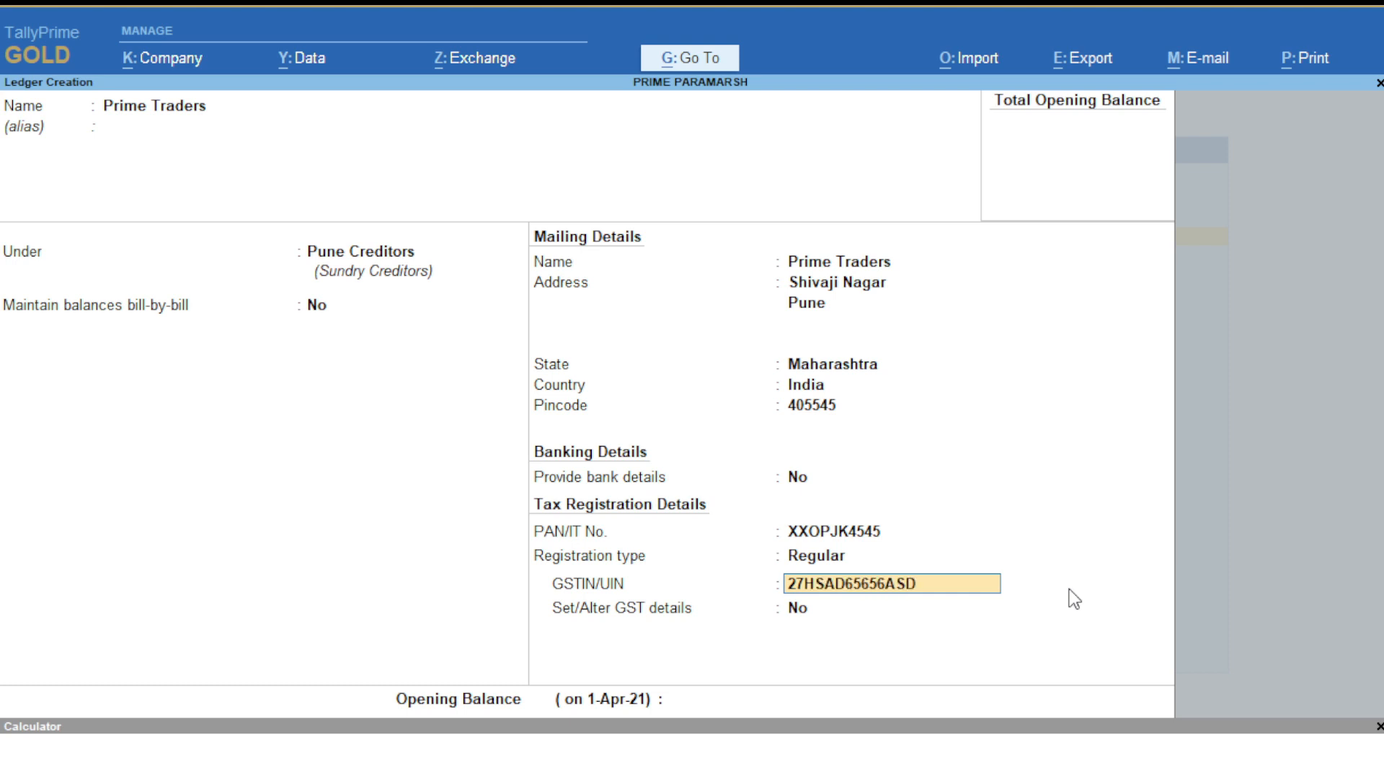
type("1")
key("Return")
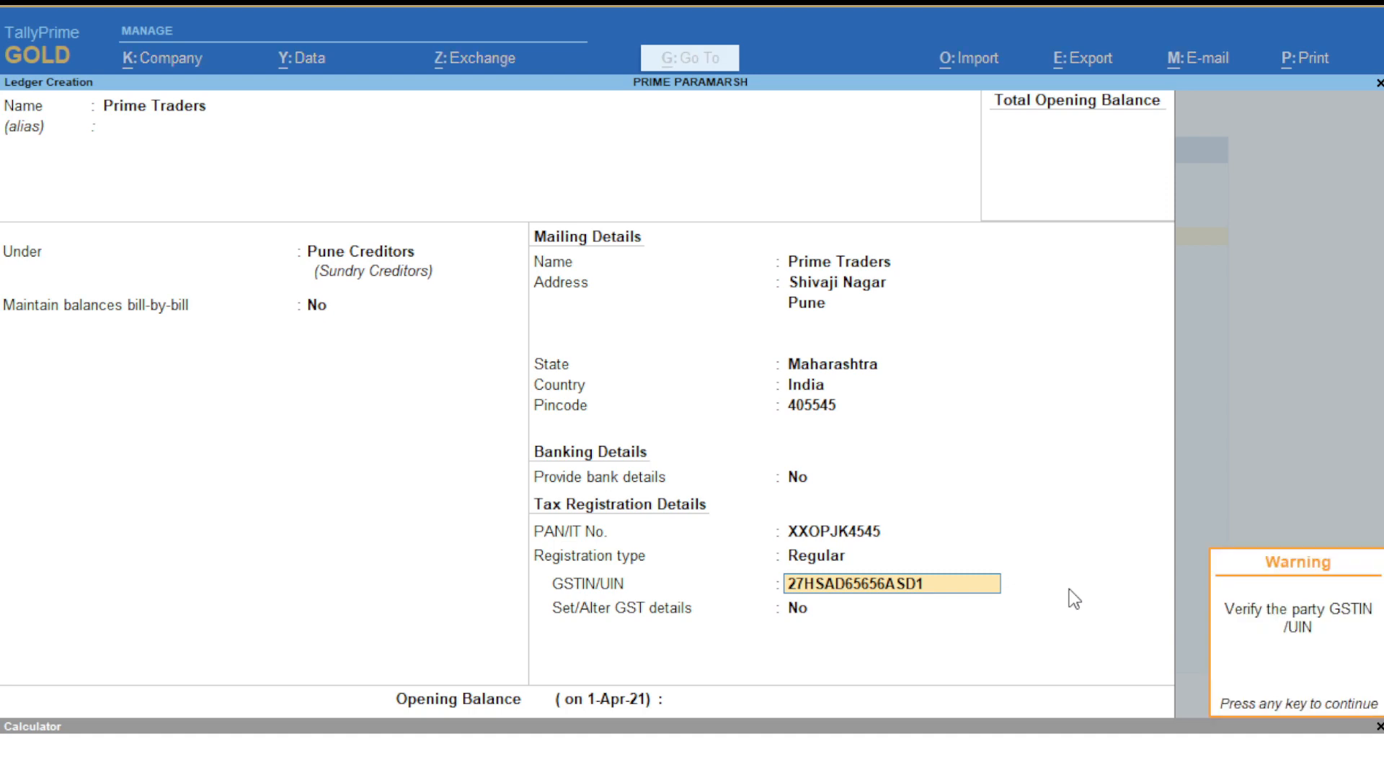
key("Return")
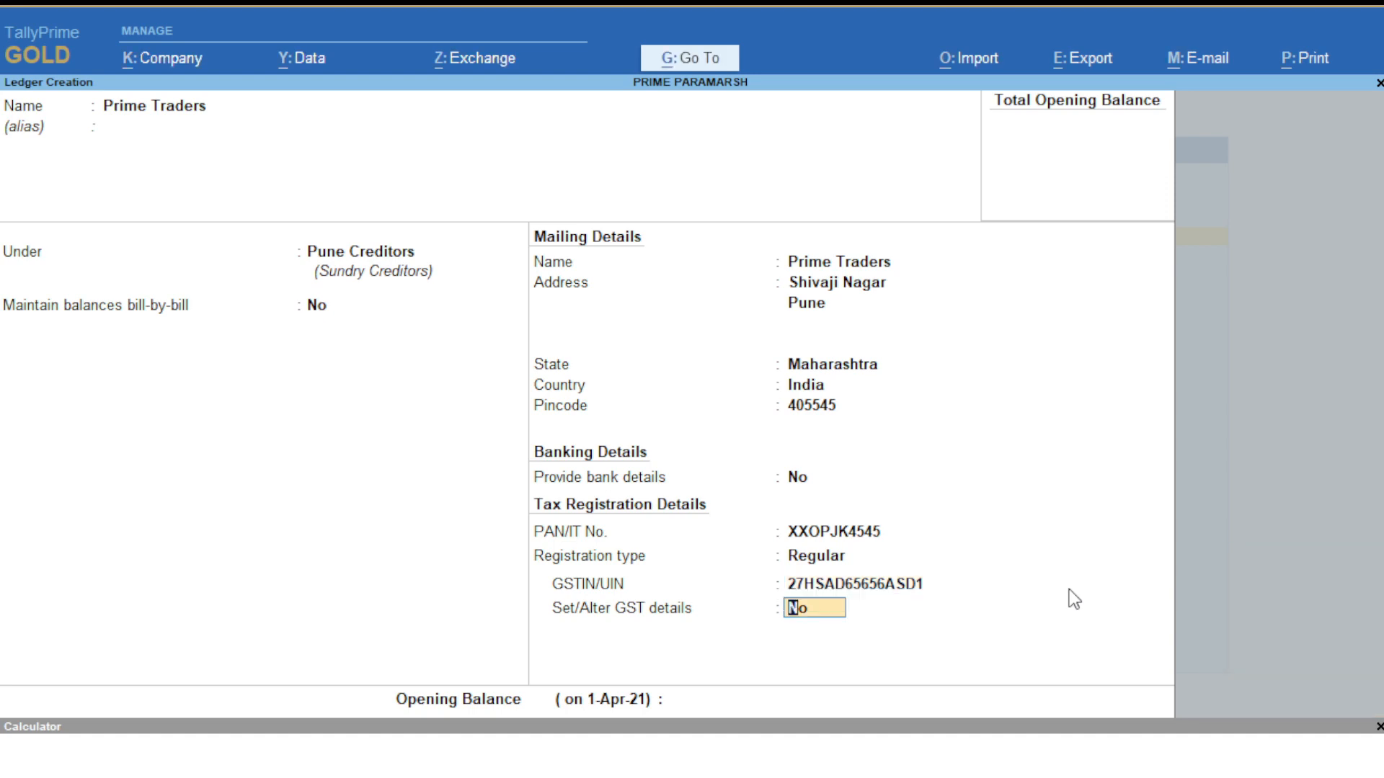
key("Return")
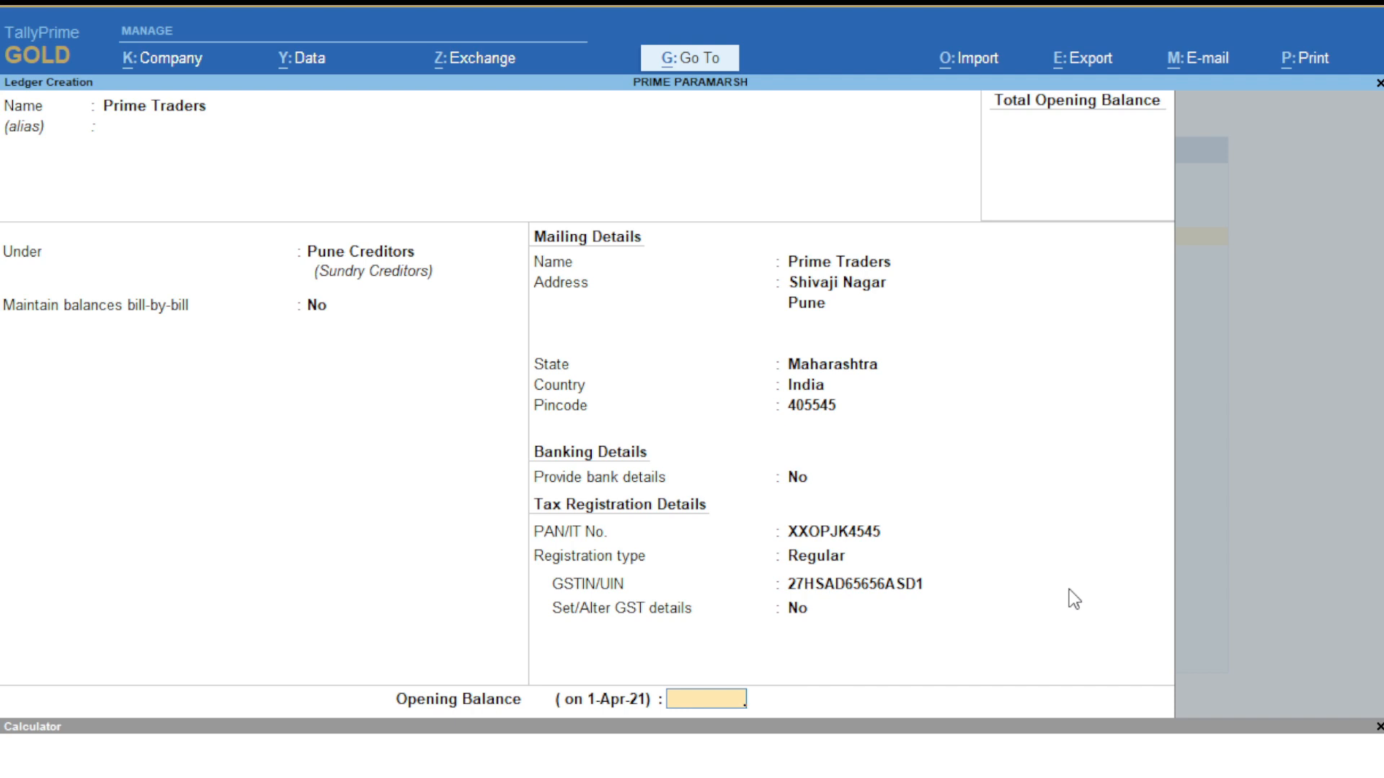
- Enter a 50,000 Cr opening balance and save the Prime Traders ledger
type("50000")
key("Return")
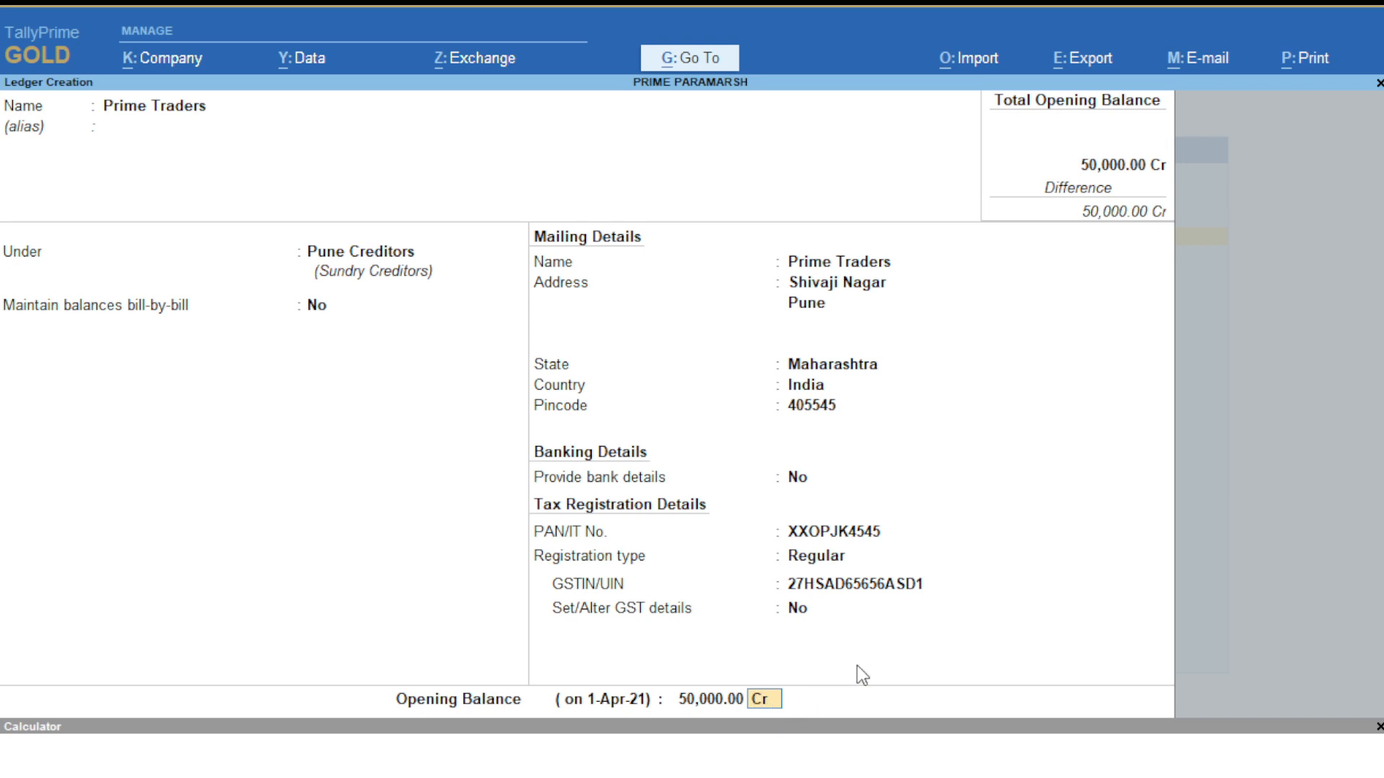
key("Return")
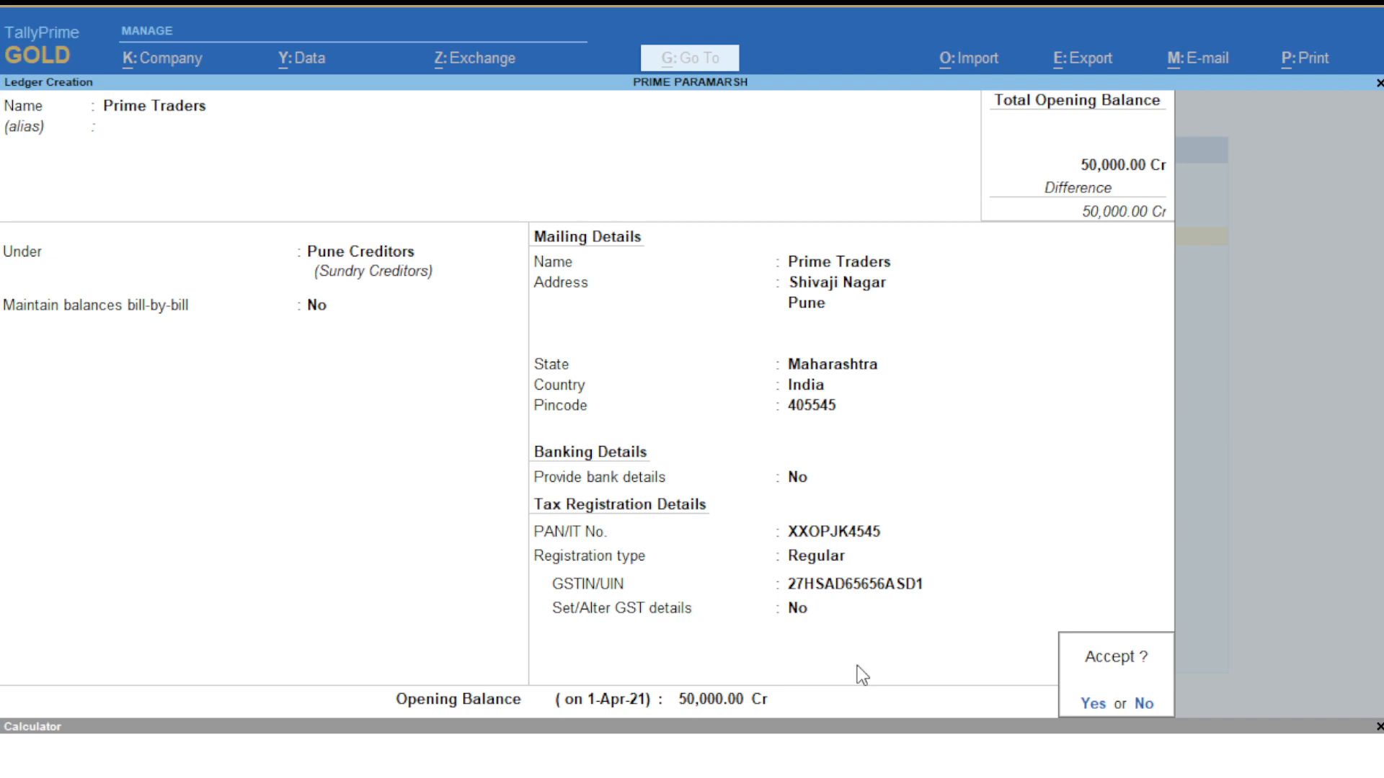
key("Return")
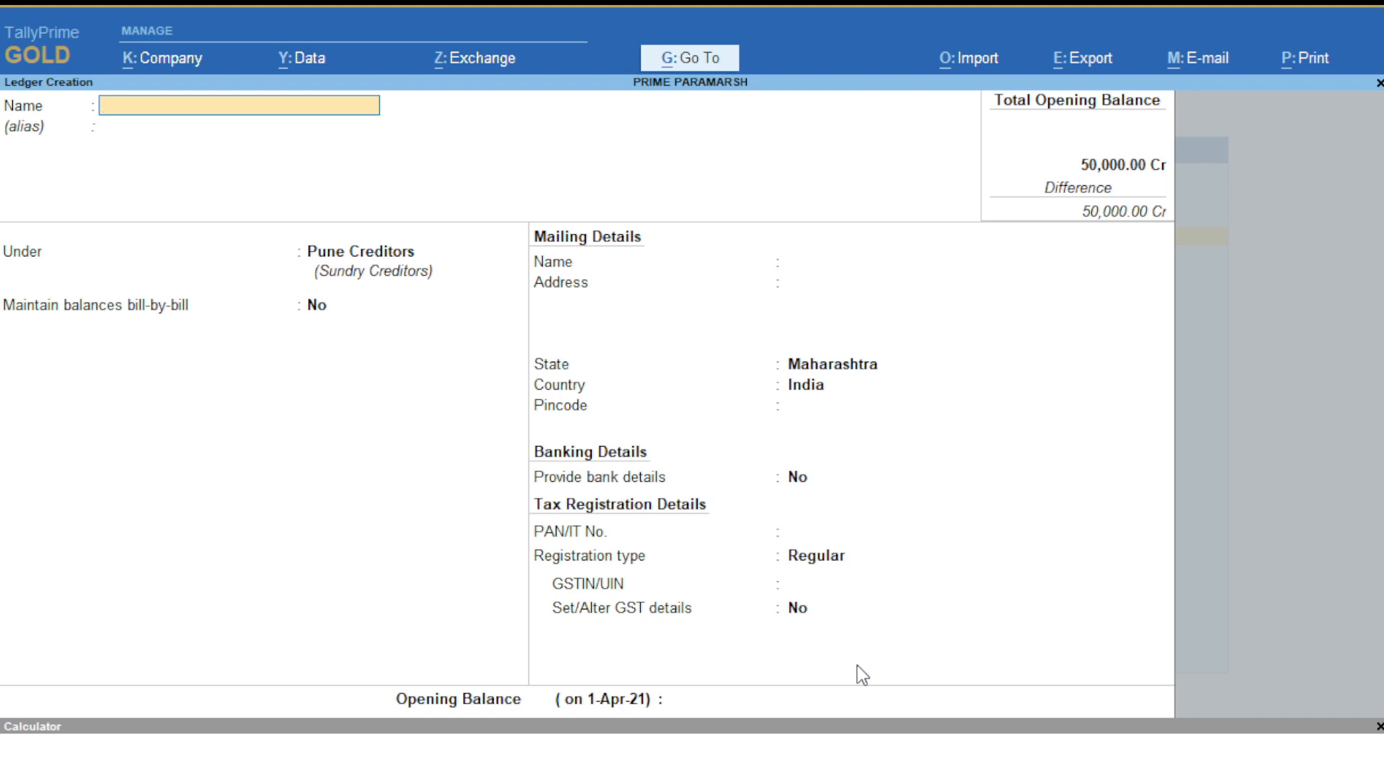
- Start a Salary Expenses ledger and assign it to the Indirect Expenses group
type("Salary Expenses")
key("Return")
key("Return")
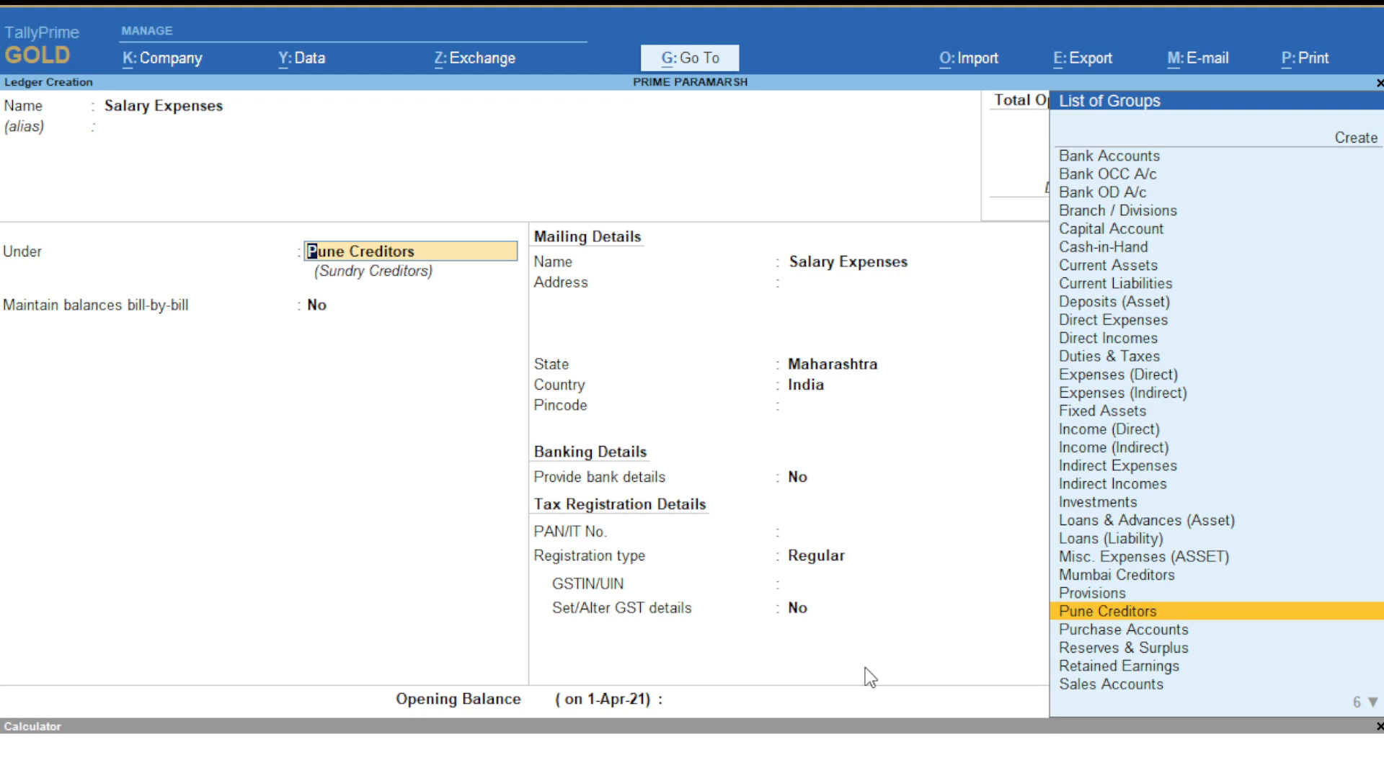
type("In")
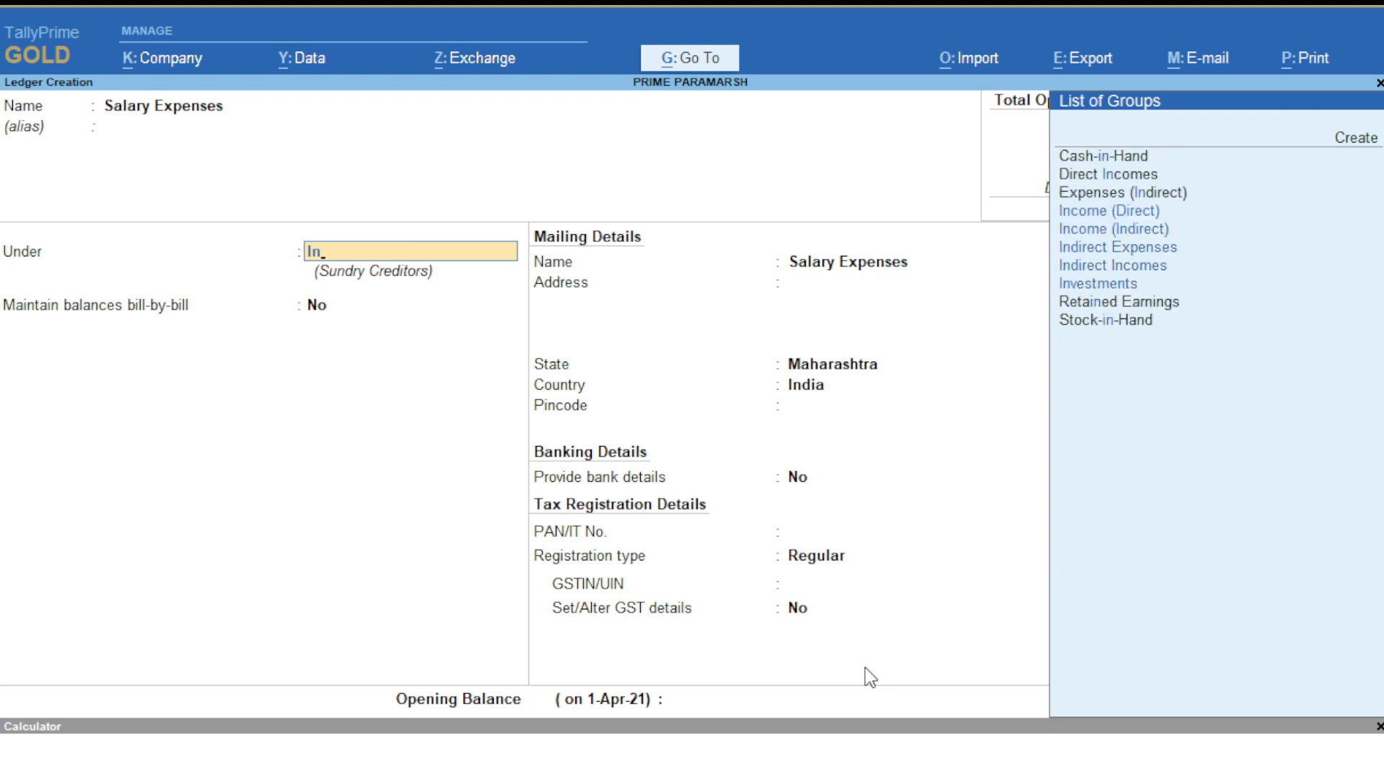
key("Down")
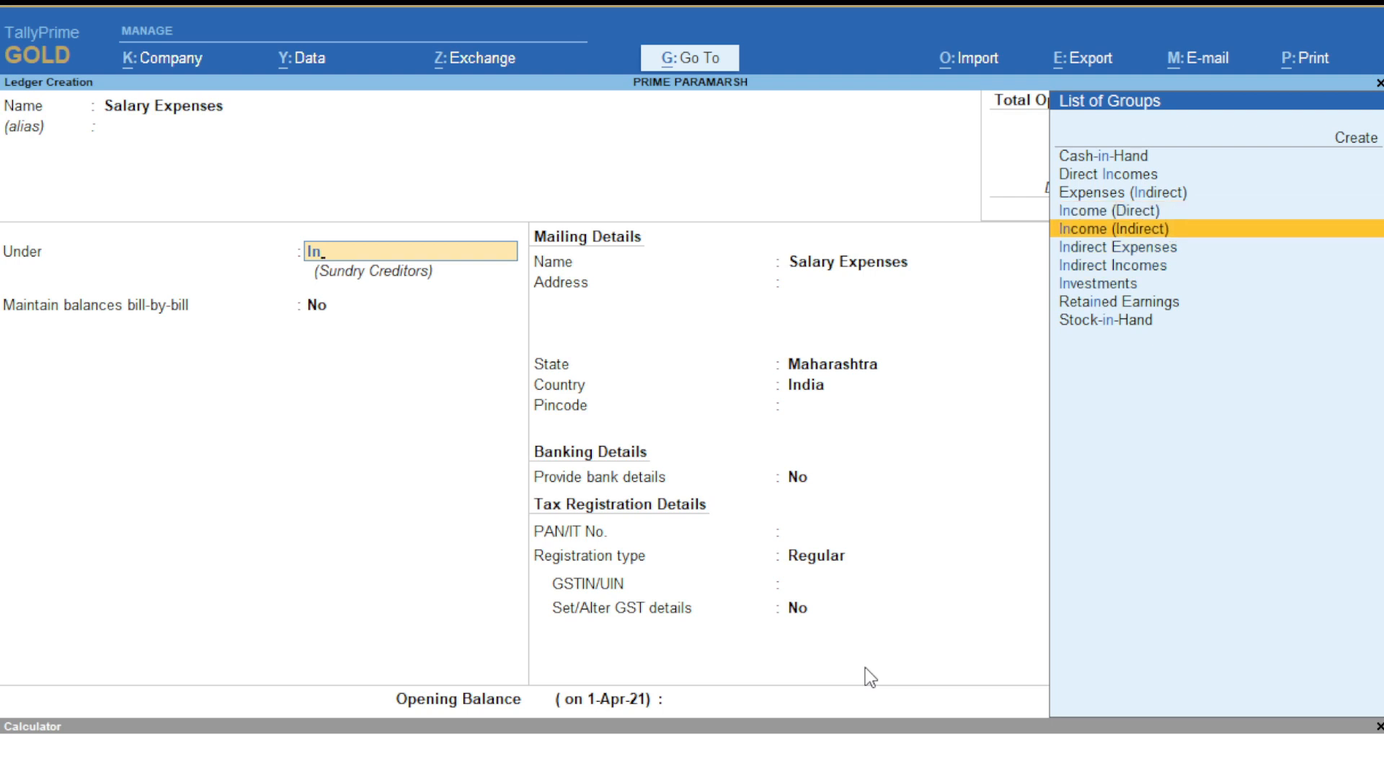
key("Down")
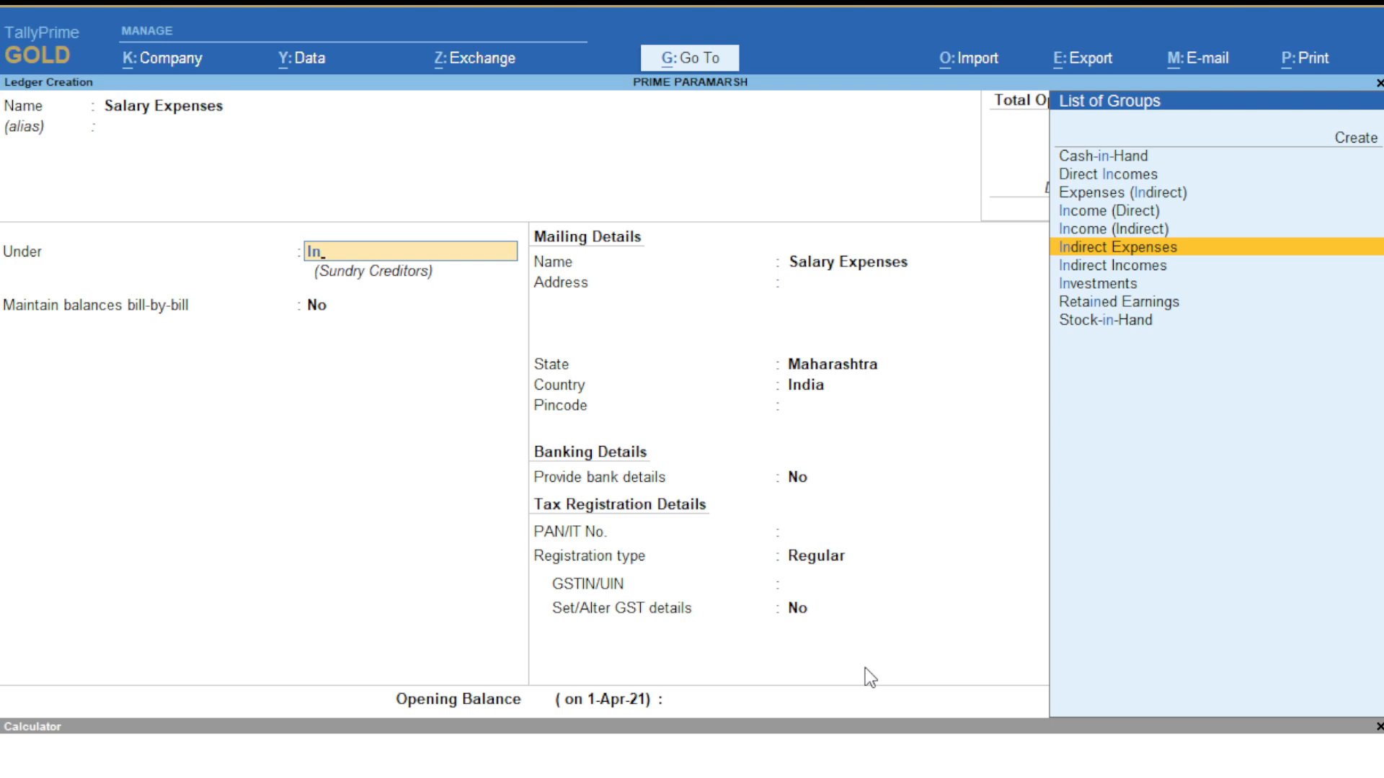
key("Return")
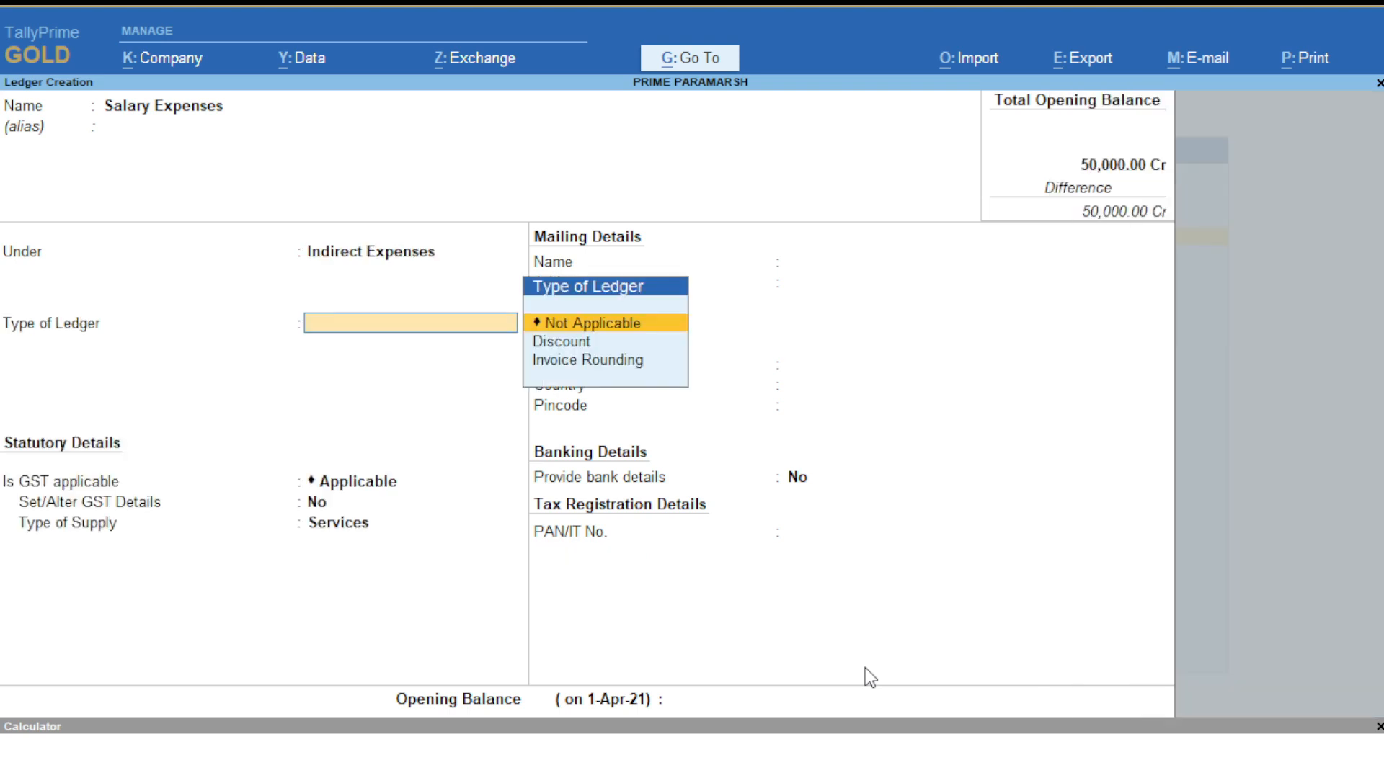
- Keep ledger type Not Applicable, set GST to Not Applicable, and save without opening balance
key("Return")
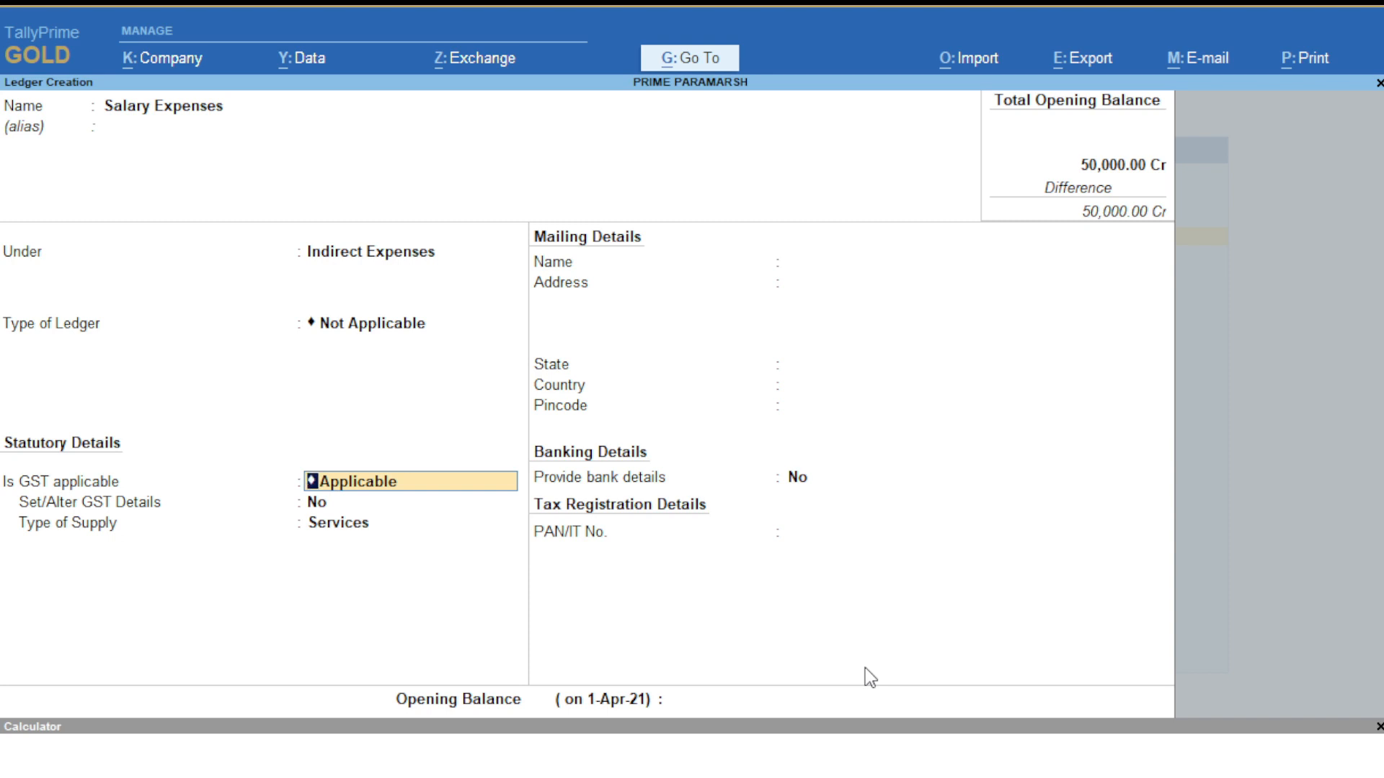
key("BackSpace")
key("Down")
key("Down")
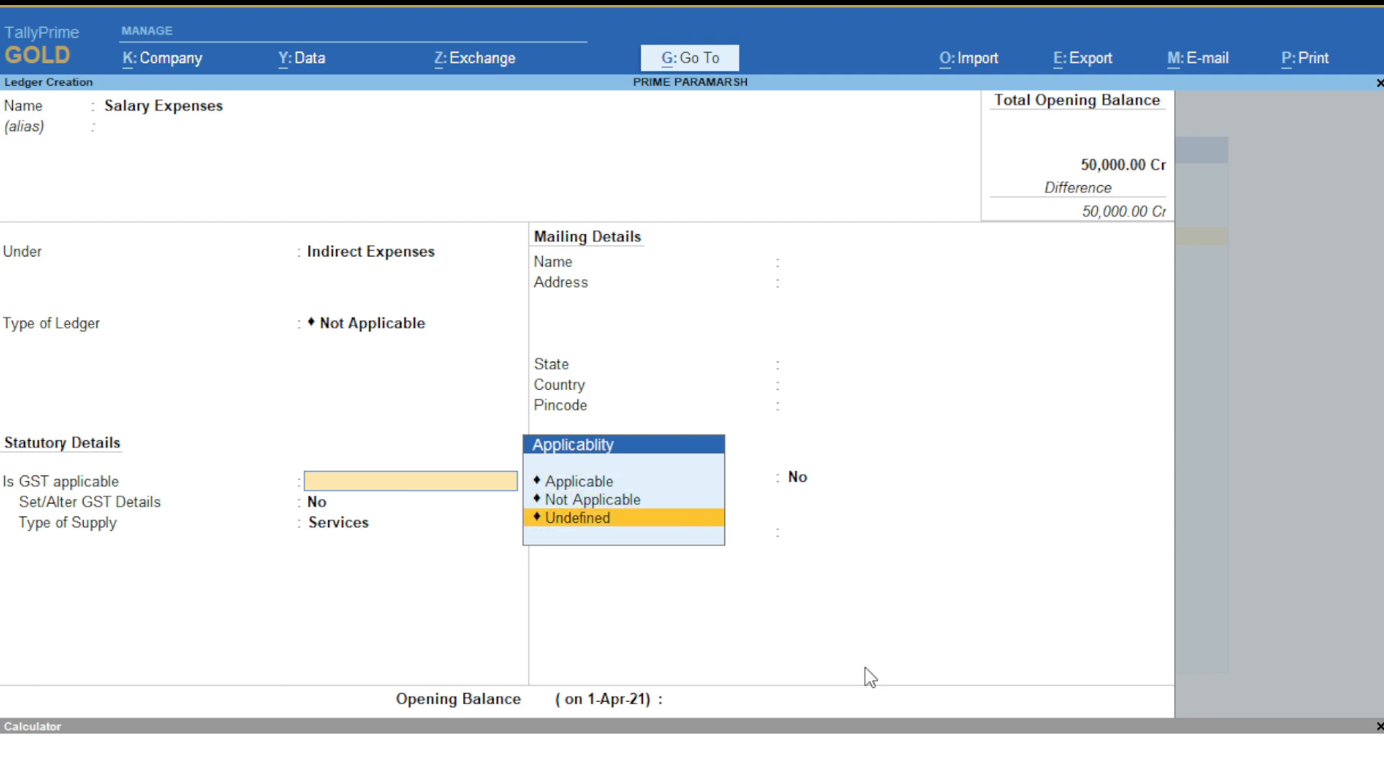
key("Up")
key("Return")
key("Return")
key("Return")
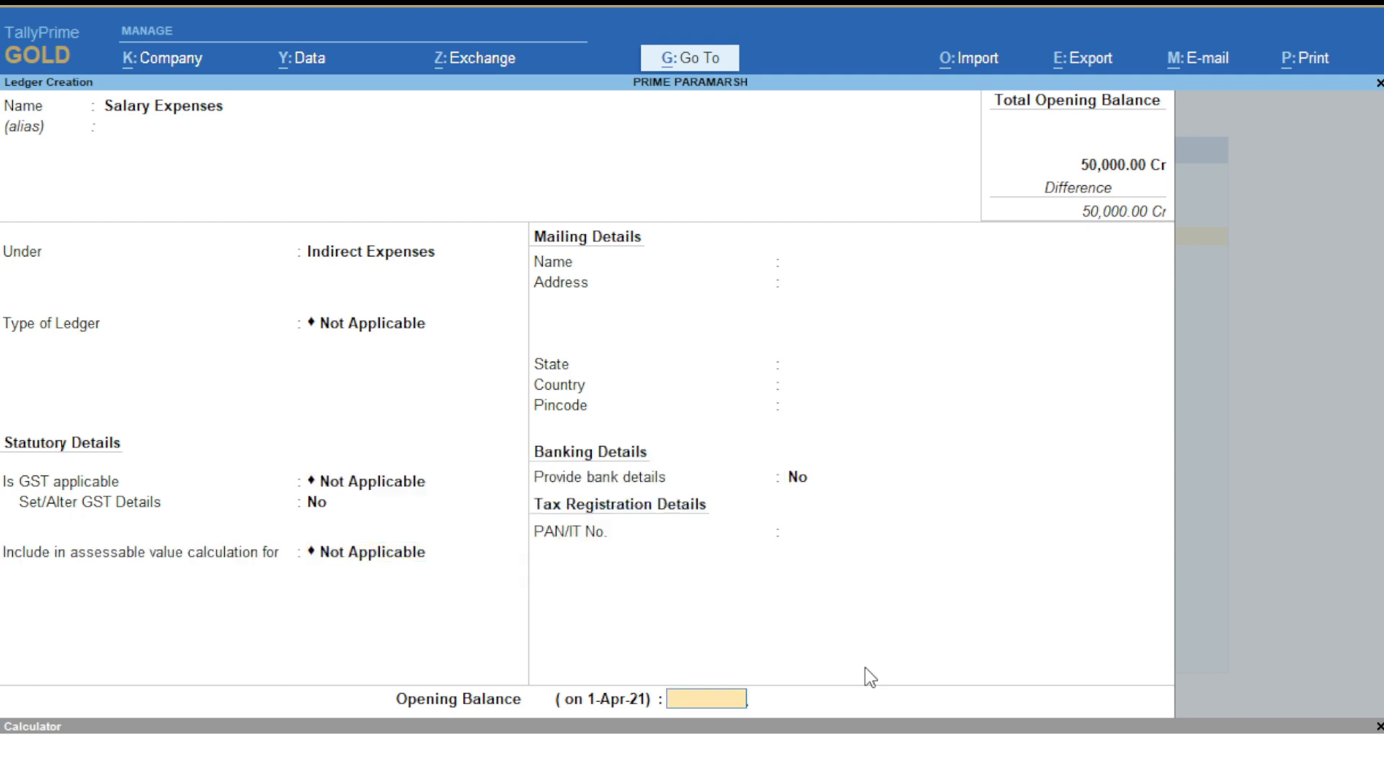
key("Return")
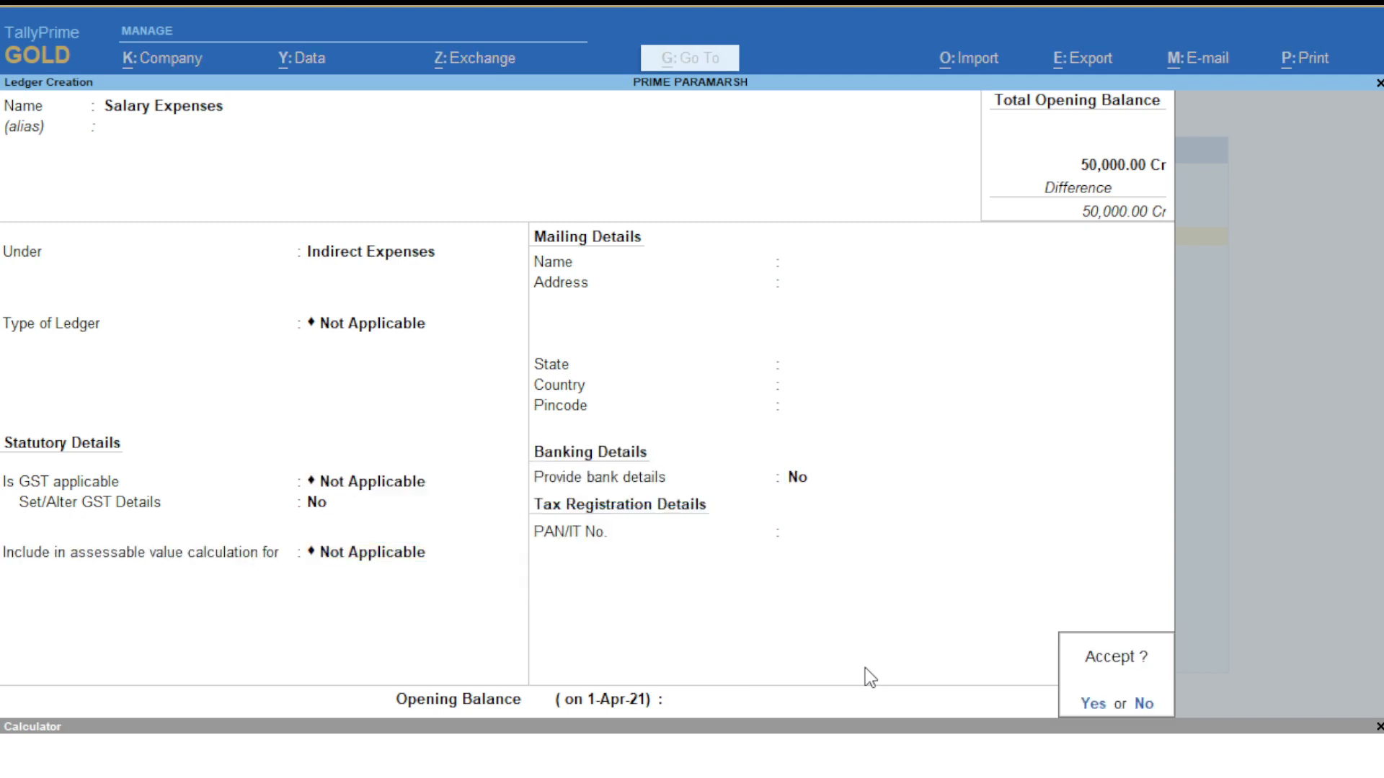
key("Return")
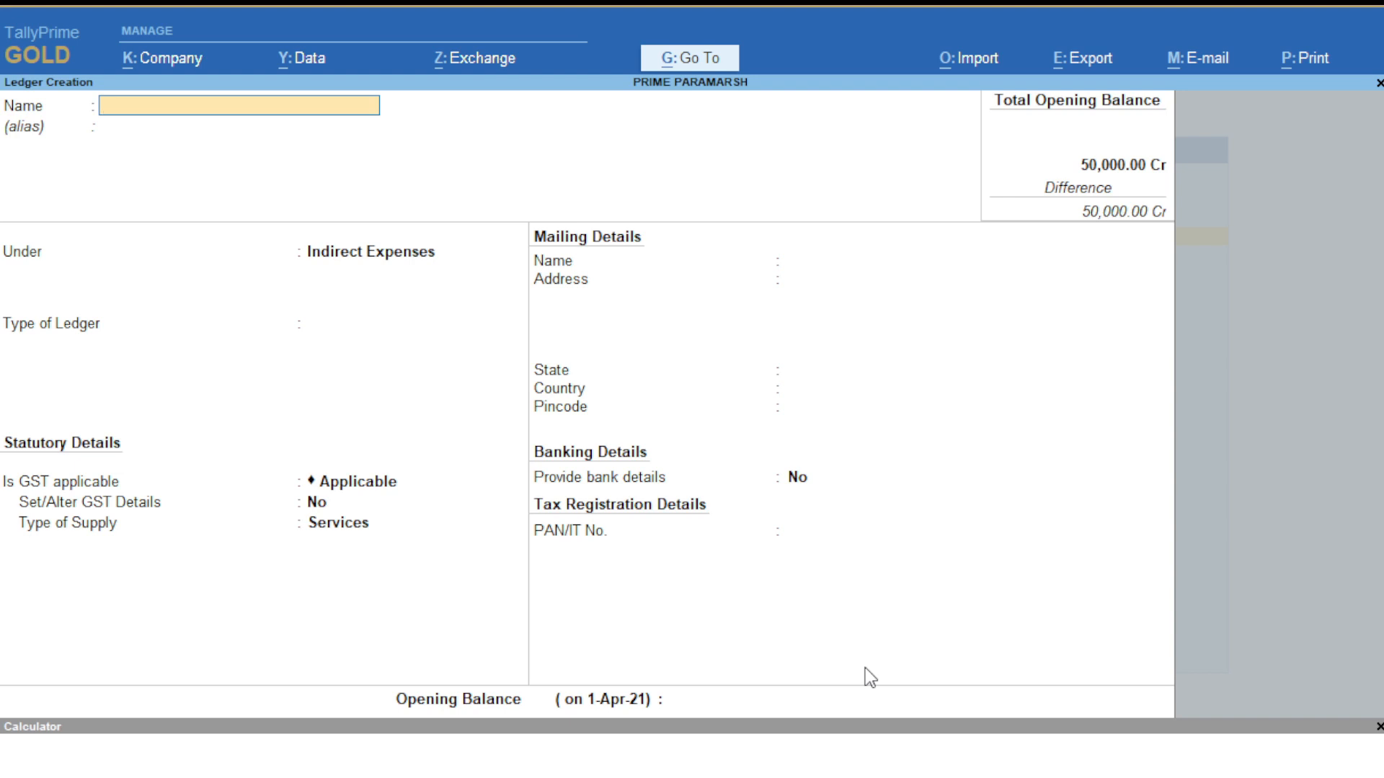
- Start a Professional Receipts ledger and assign it to the Direct Incomes group
type("Professional Re")
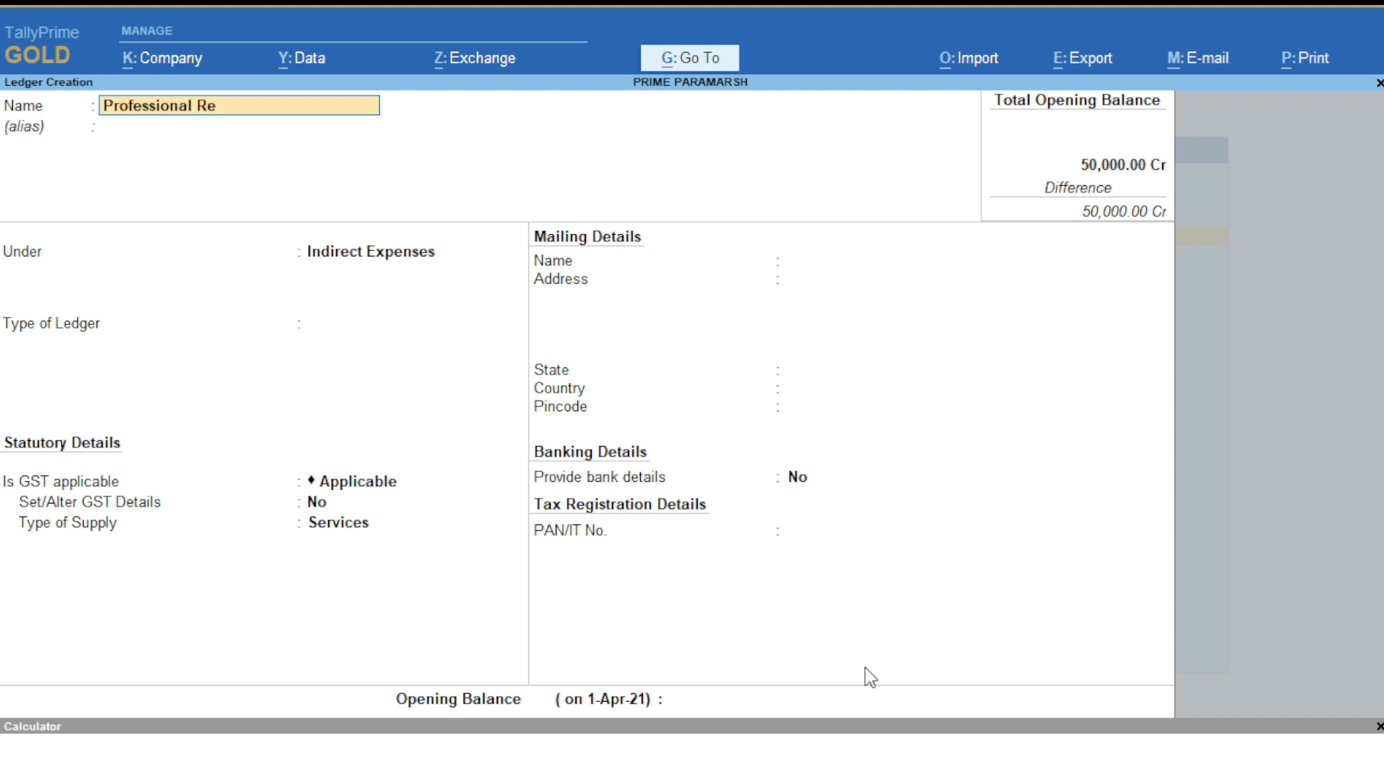
type("ceipts")
key("Return")
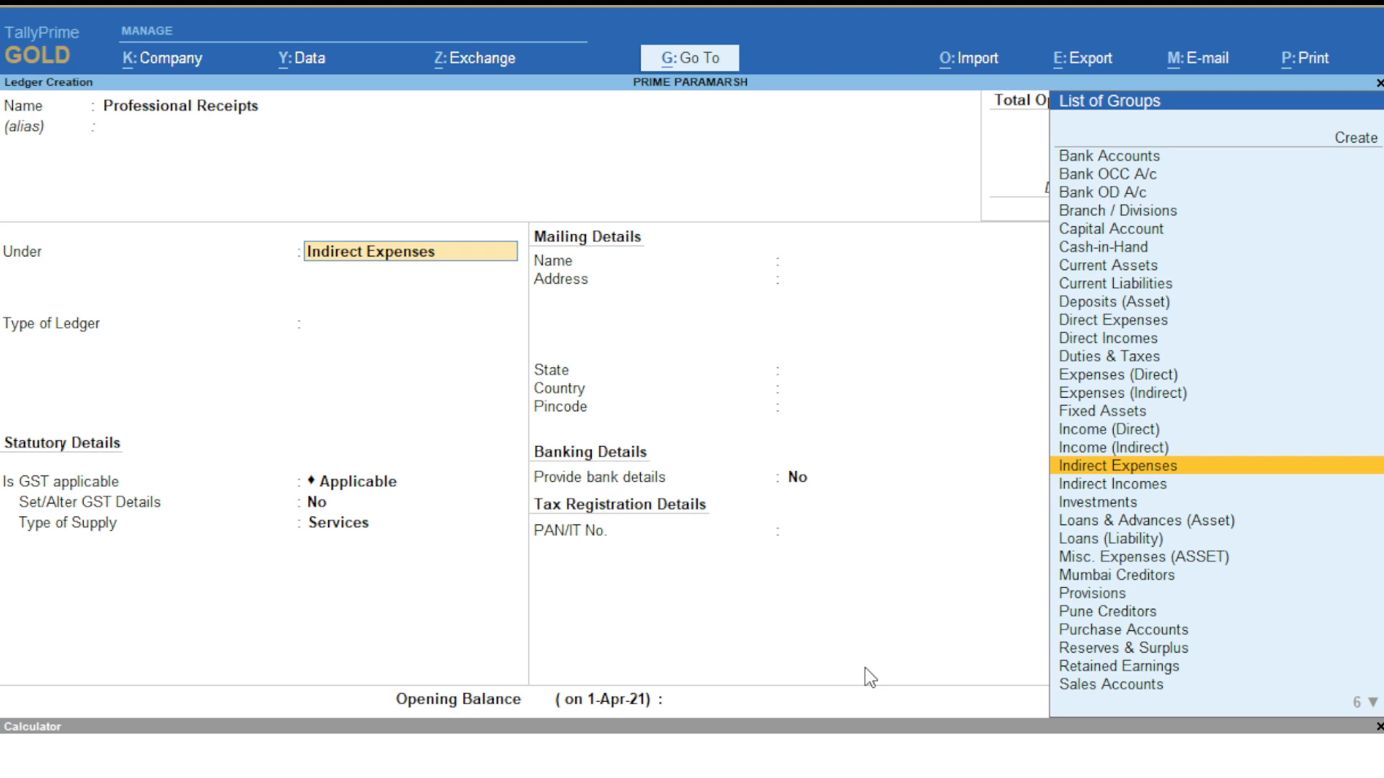
type("Di")
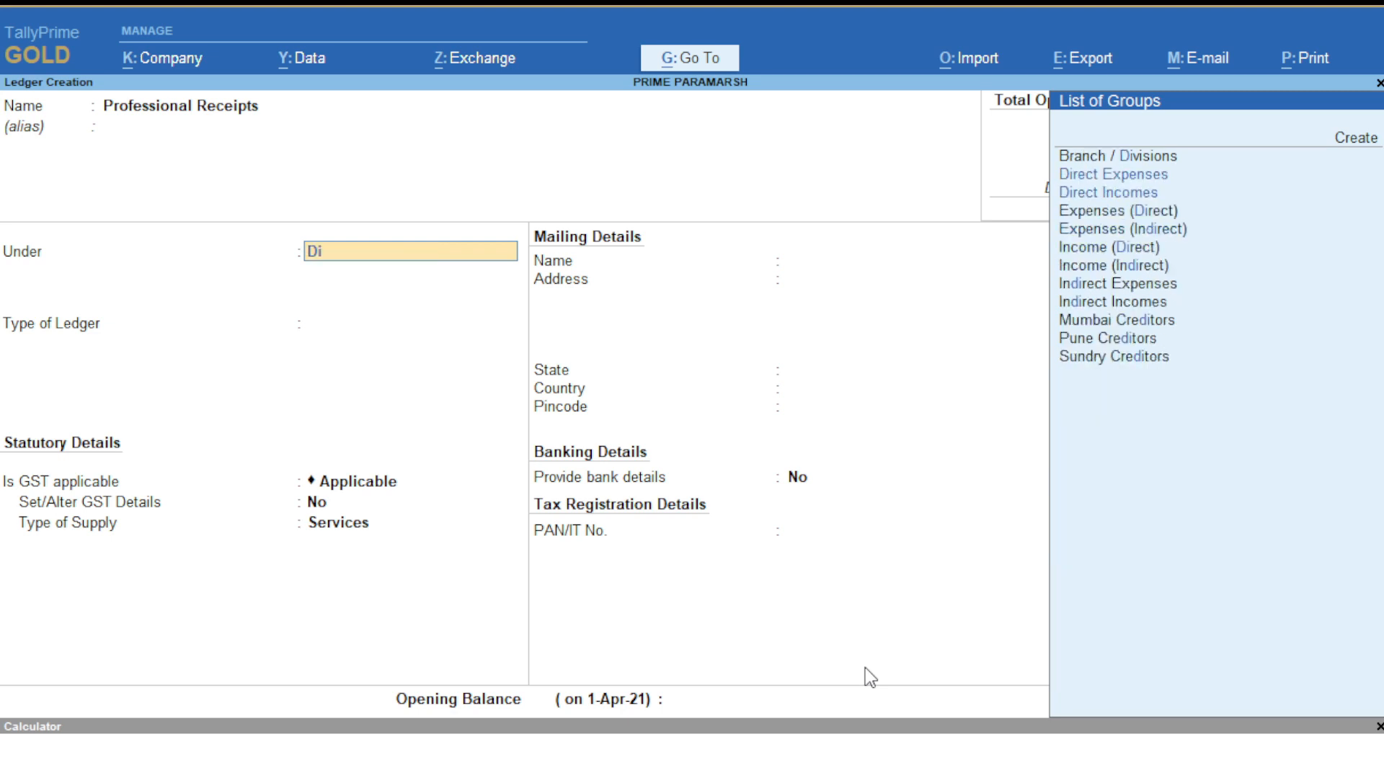
key("Down")
key("Return")
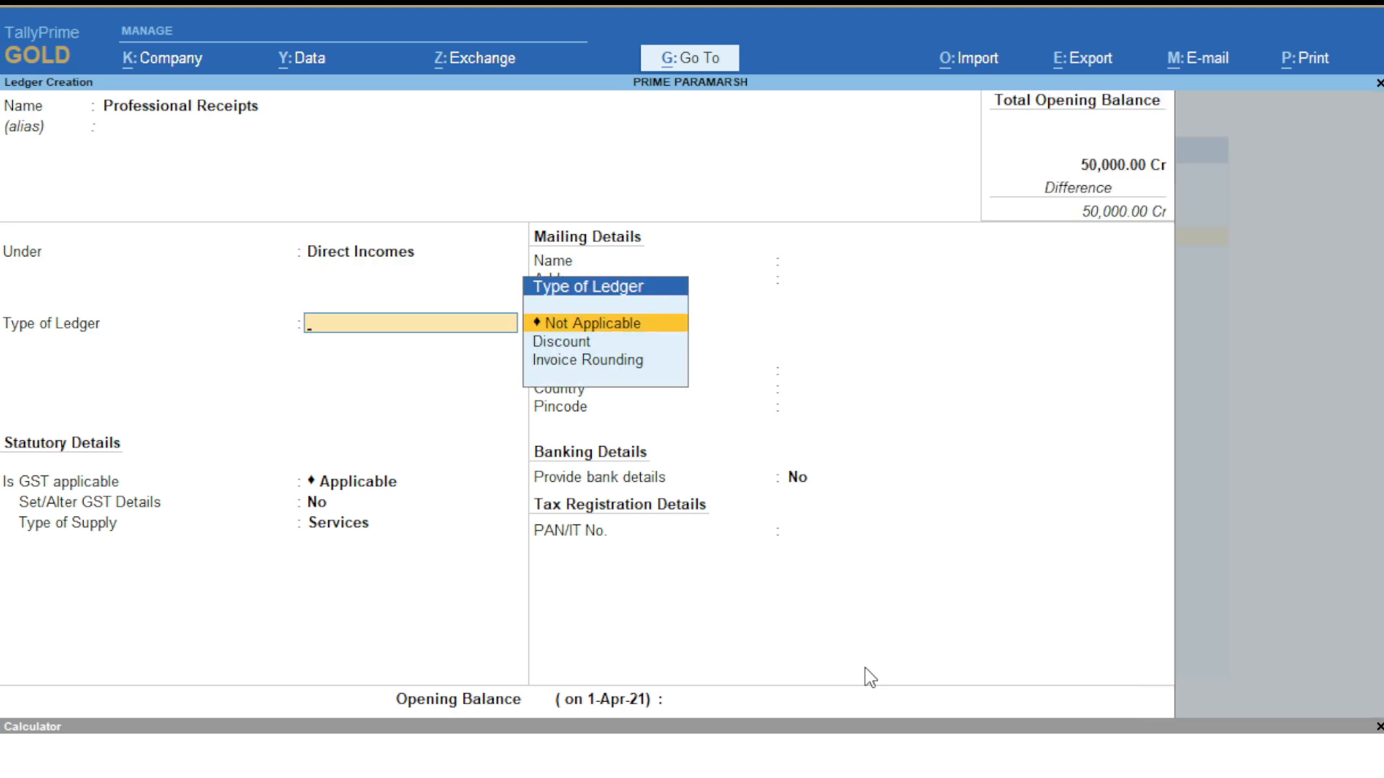
- Set ledger type and GST to Not Applicable and save with no opening balance
key("Return")
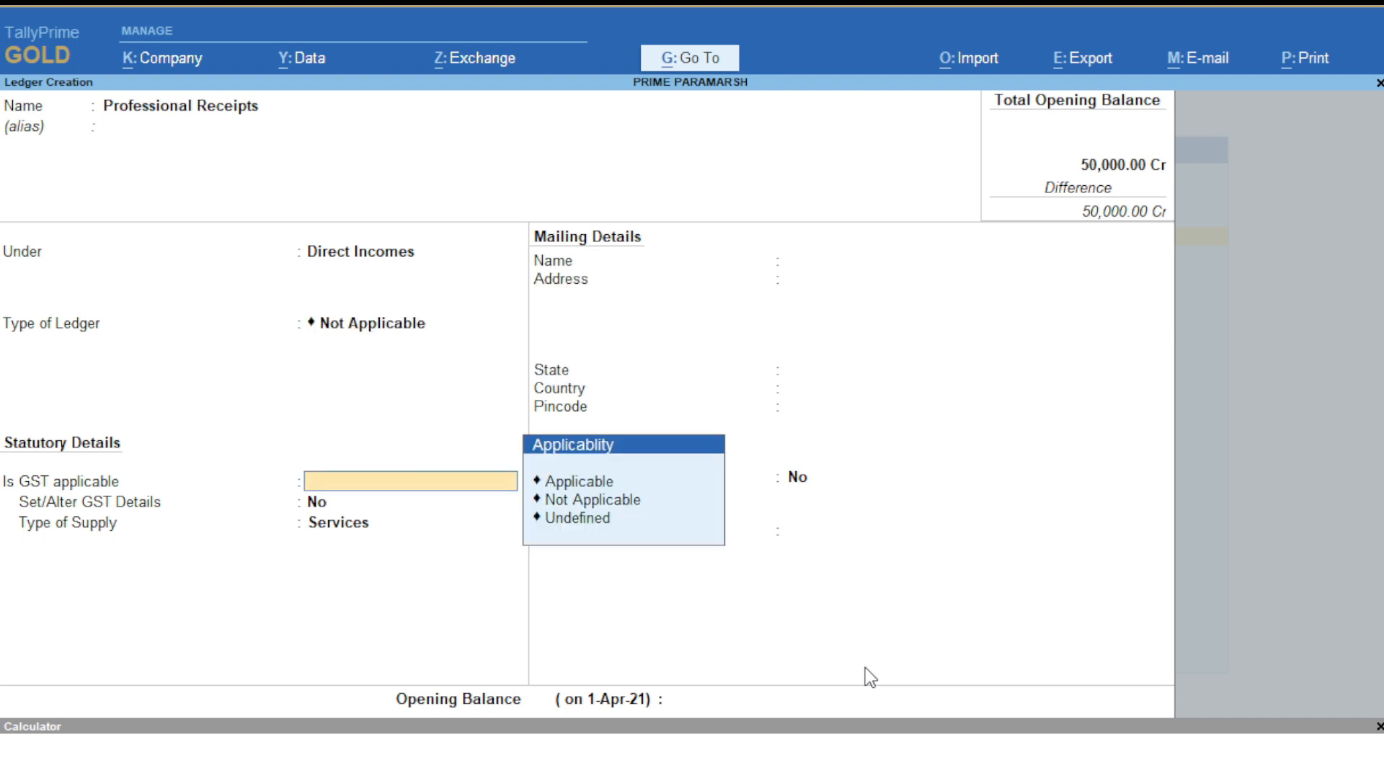
key("Return")
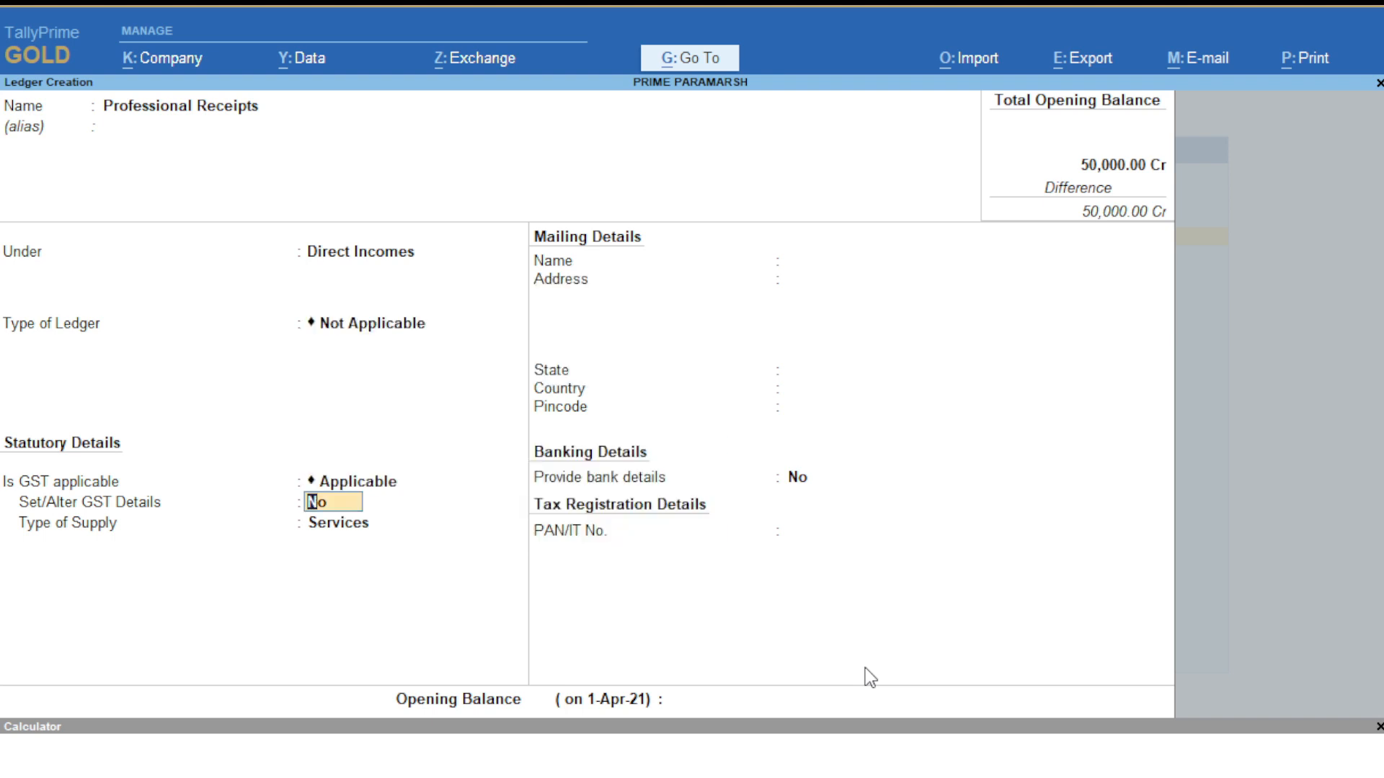
key("BackSpace")
key("Down")
key("Return")
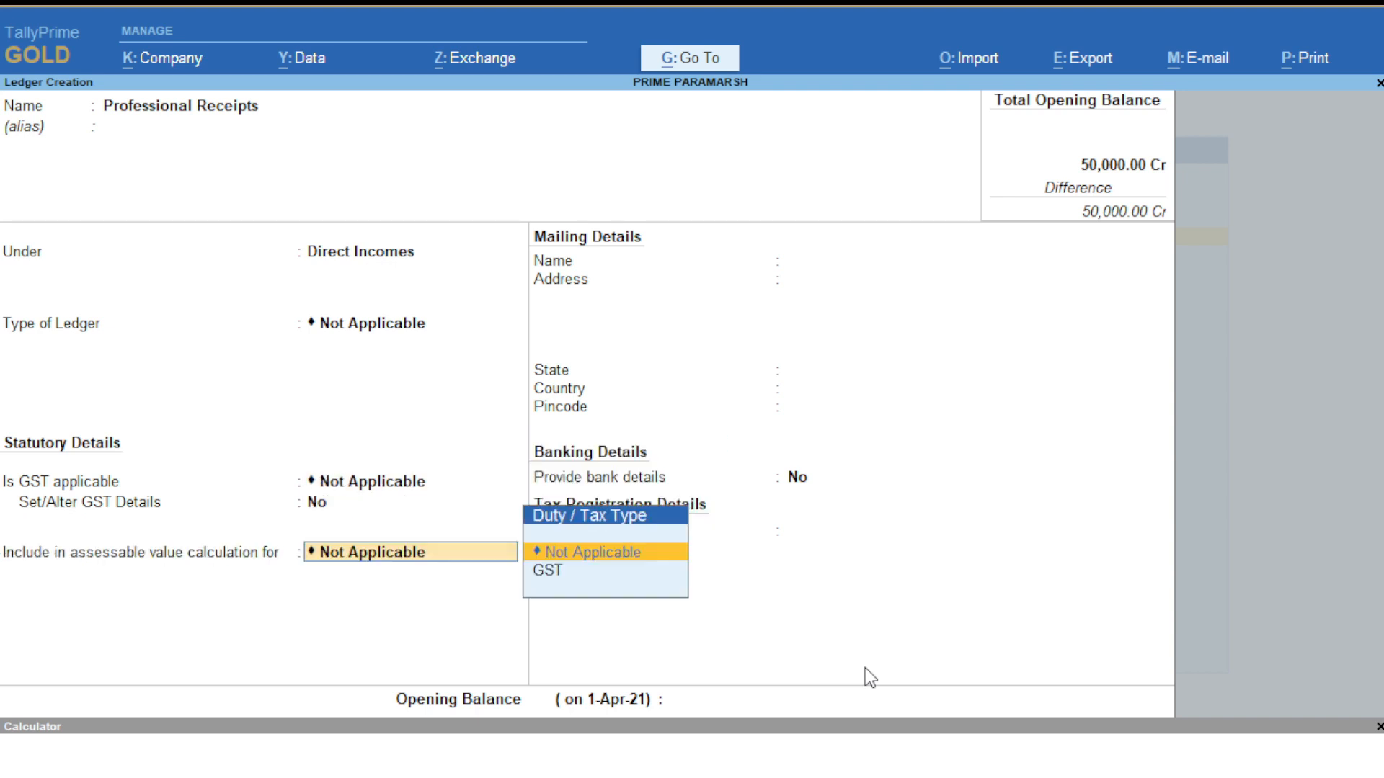
key("Return")
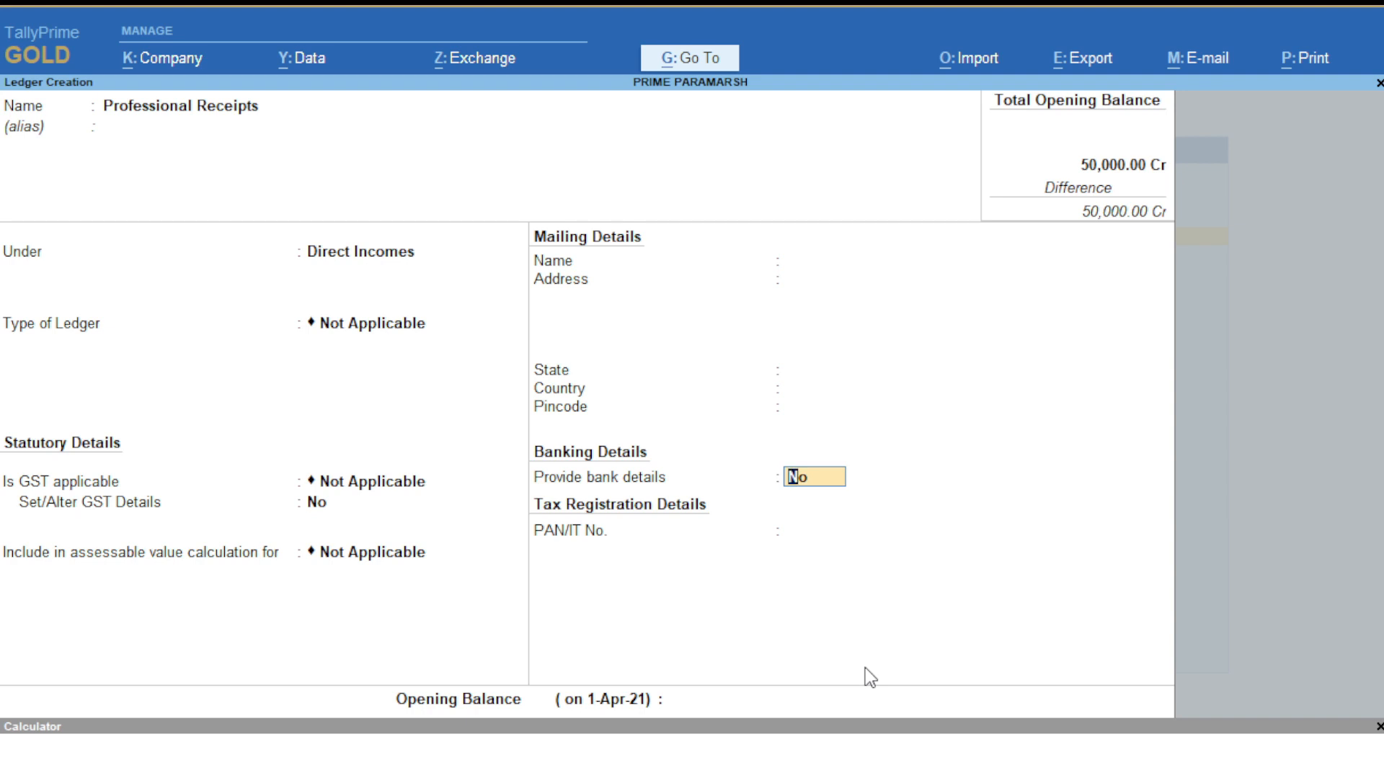
key("Return")
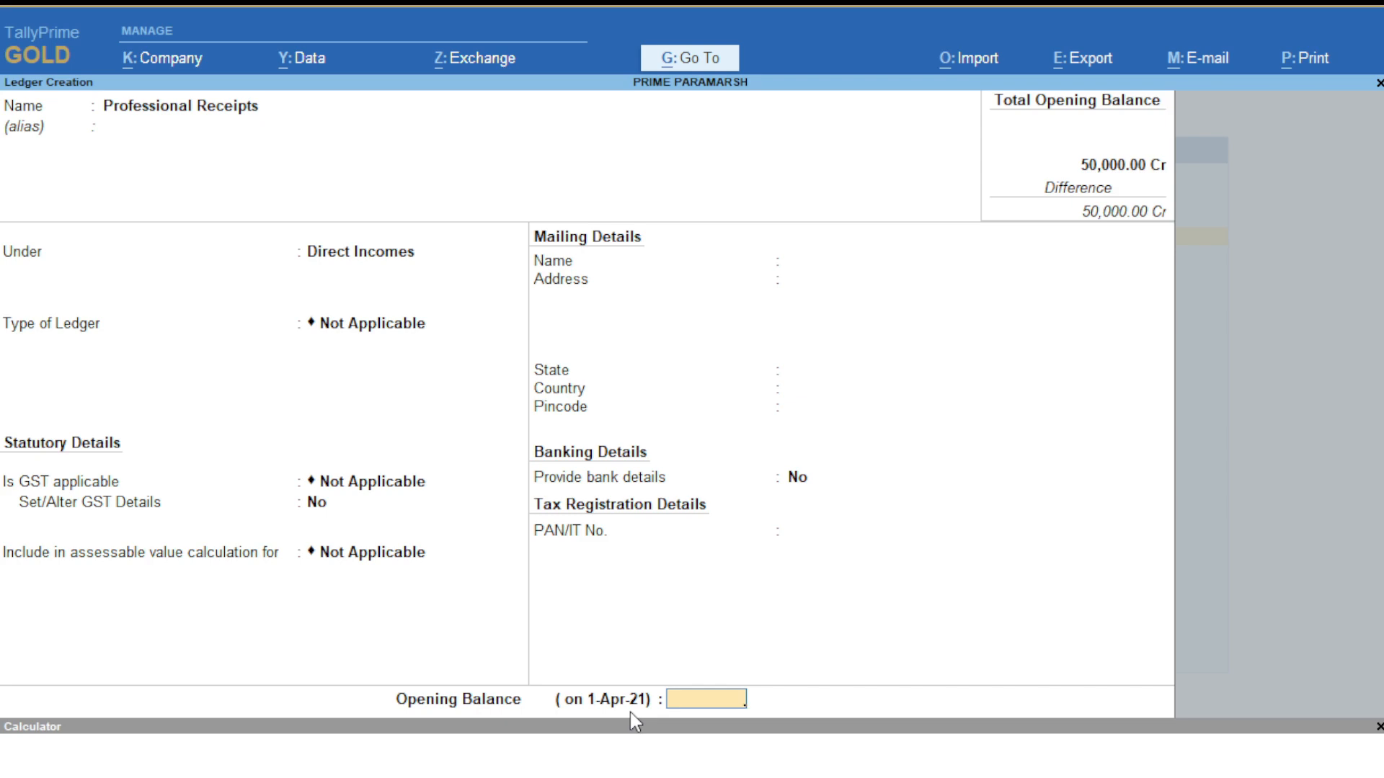
key("Return")
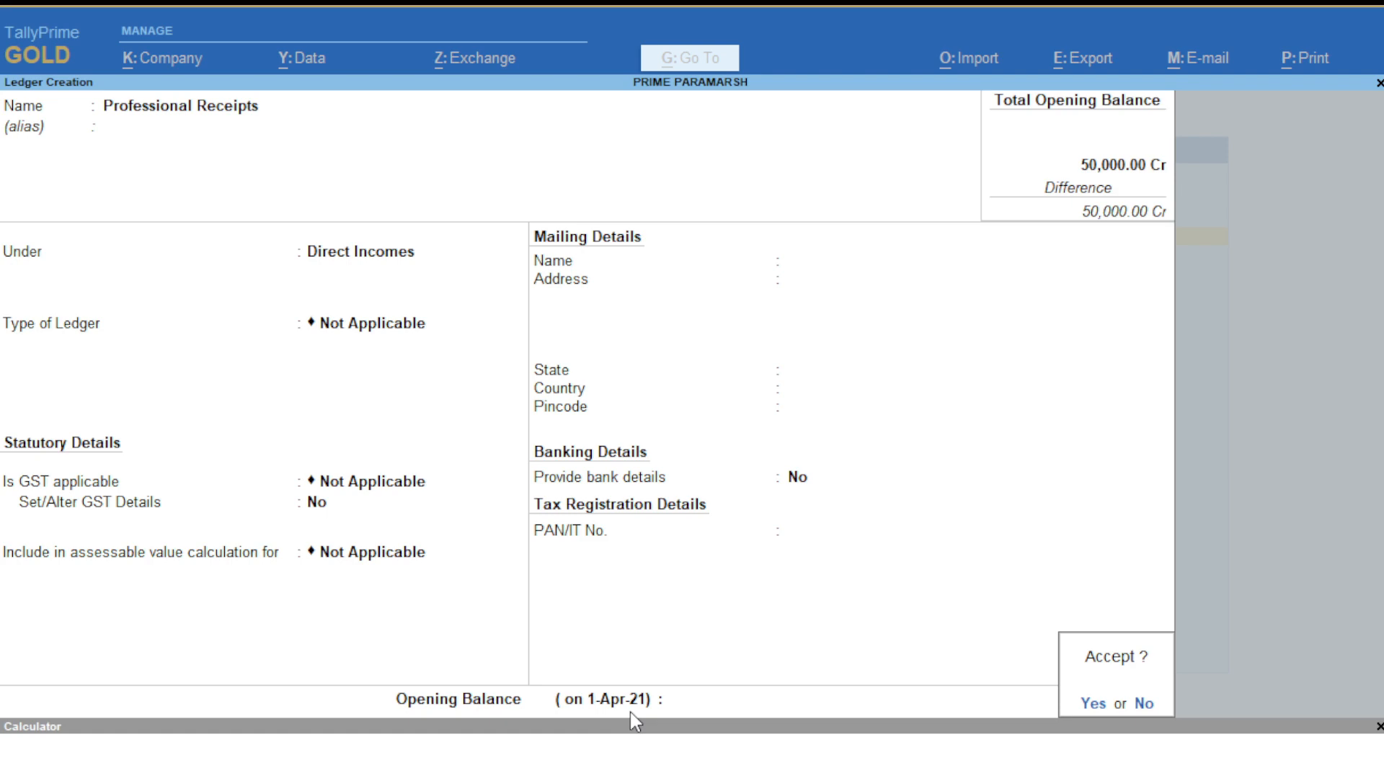
key("Return")
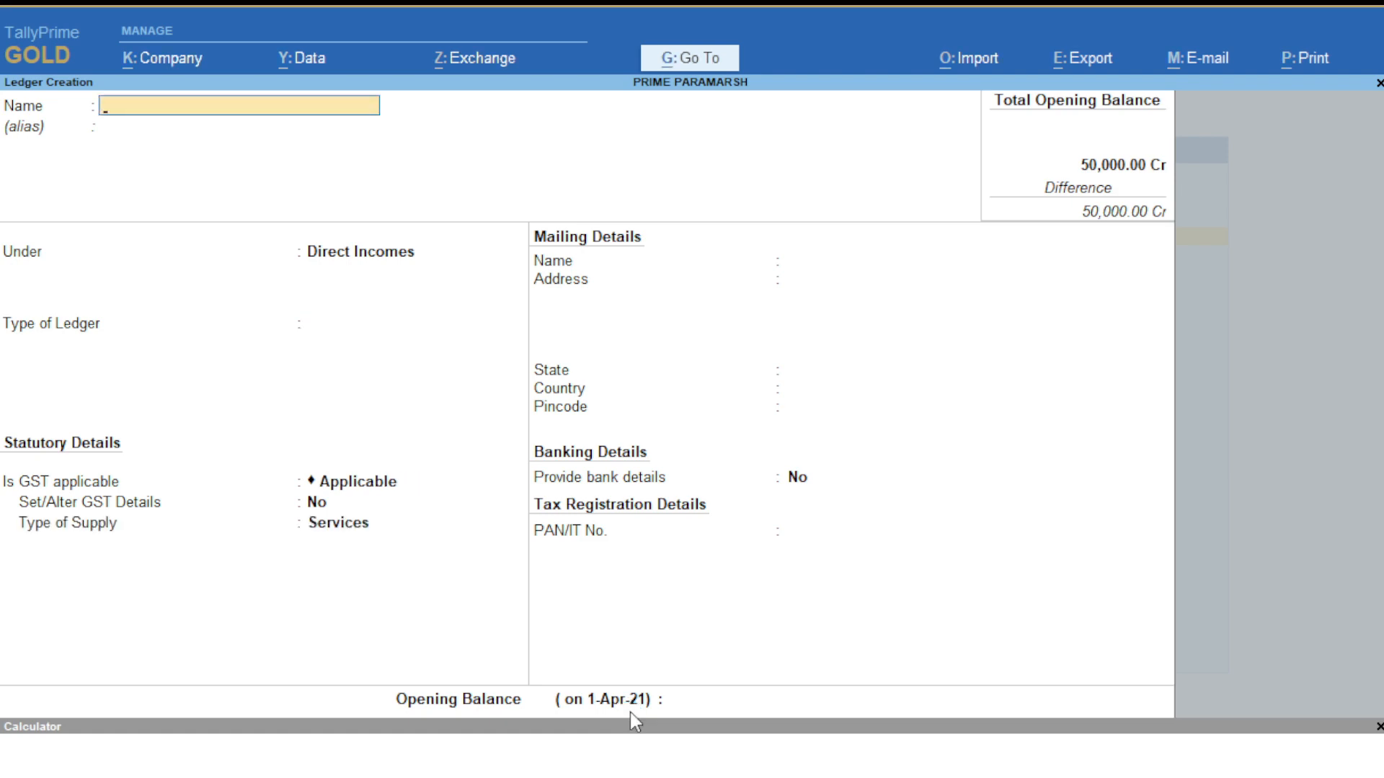
- Quit ledger creation and return to the Gateway of Tally
key("Escape")
key("Return")
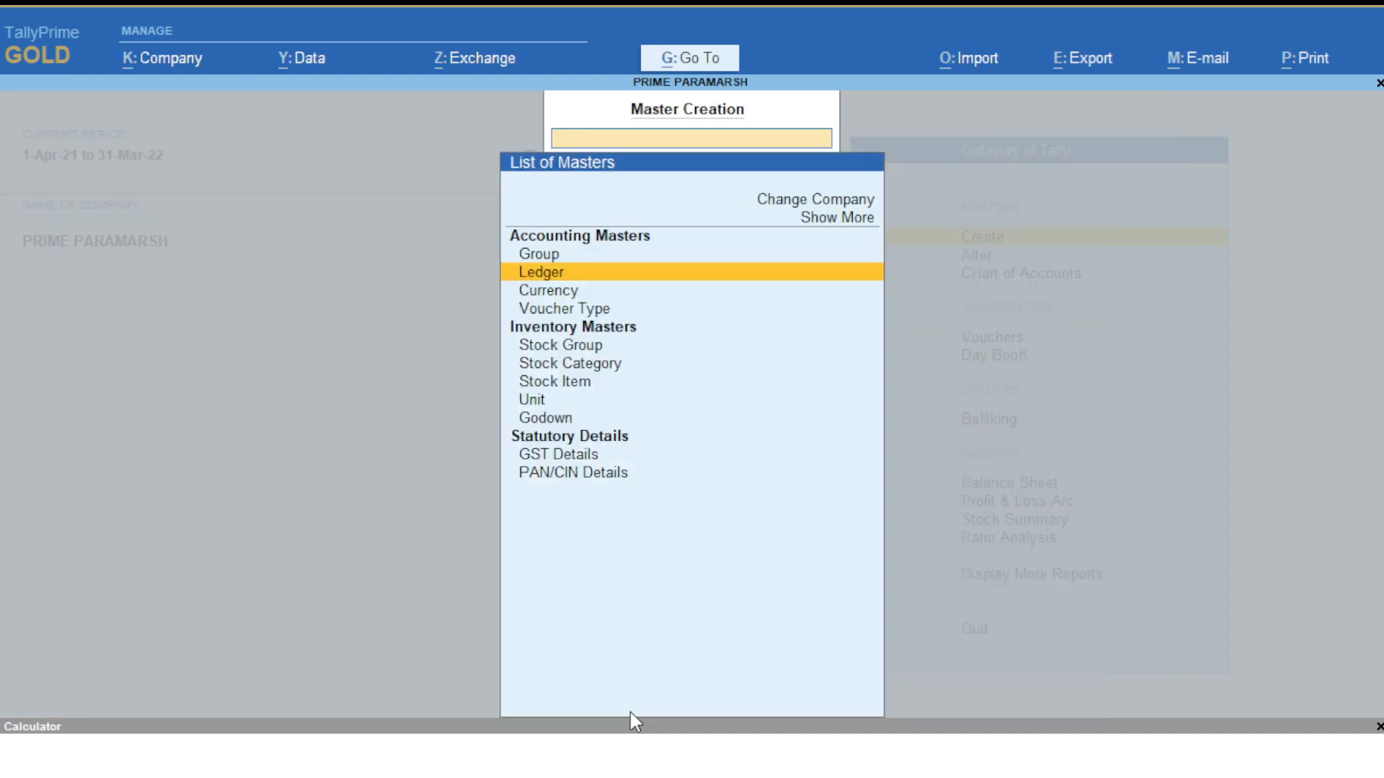
key("Escape")
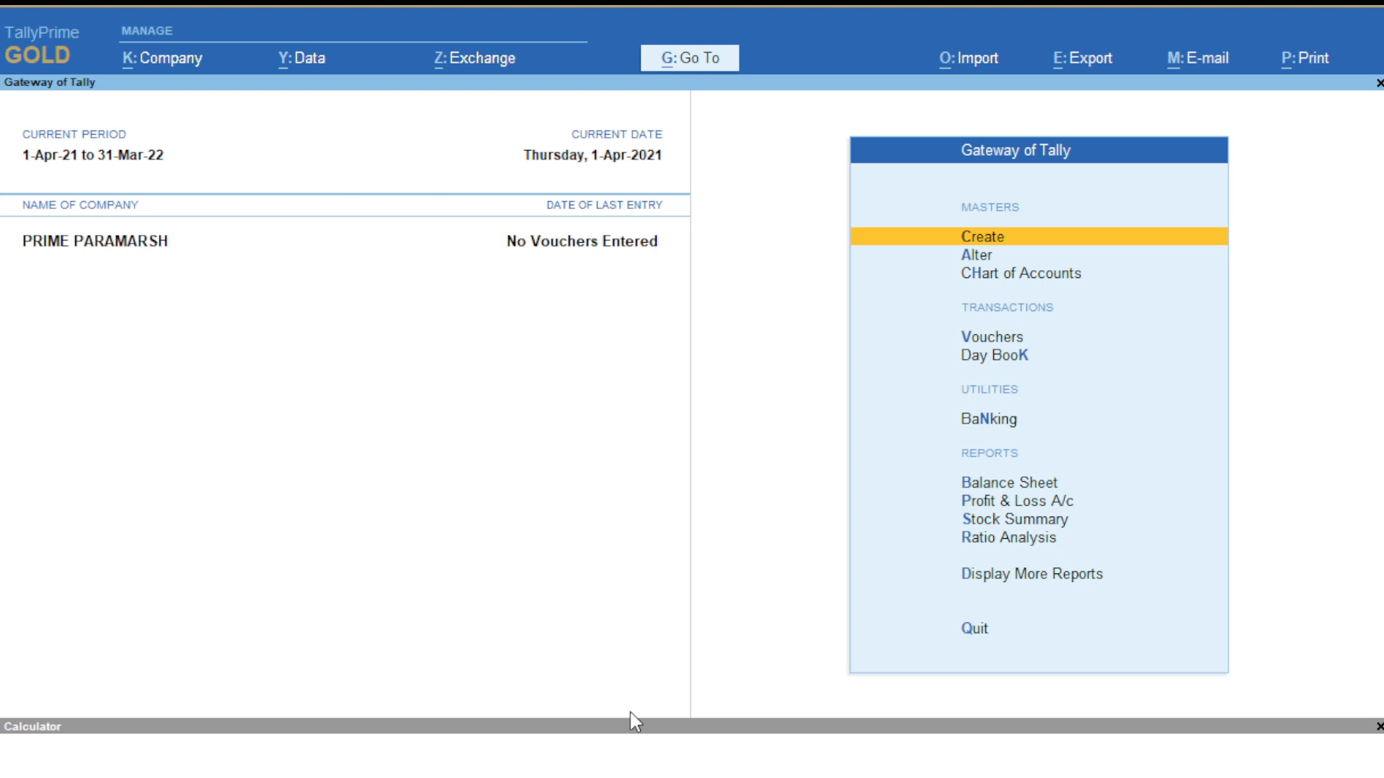
key("Down")
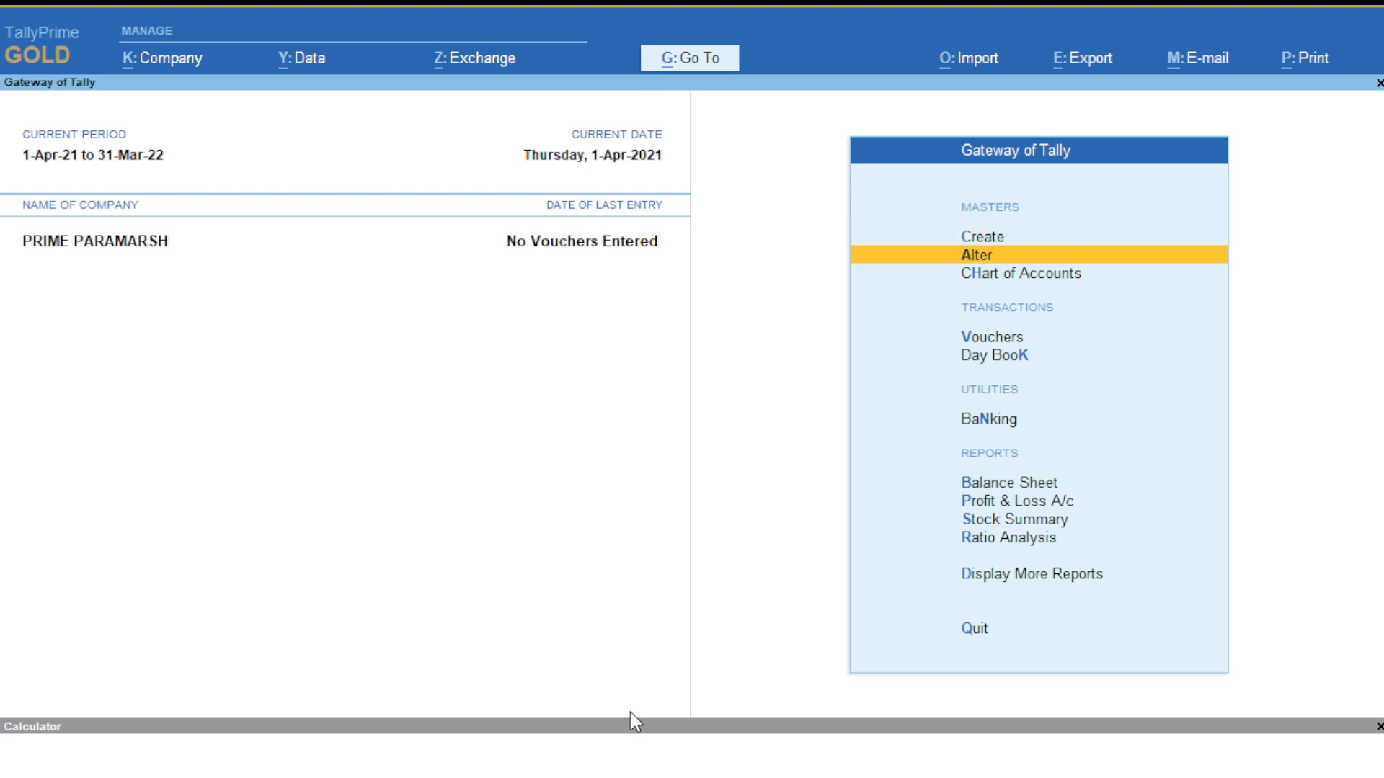
- Go to Alter > Ledger and open the Cash ledger from the list of ledgers
key("Return")
key("Down")
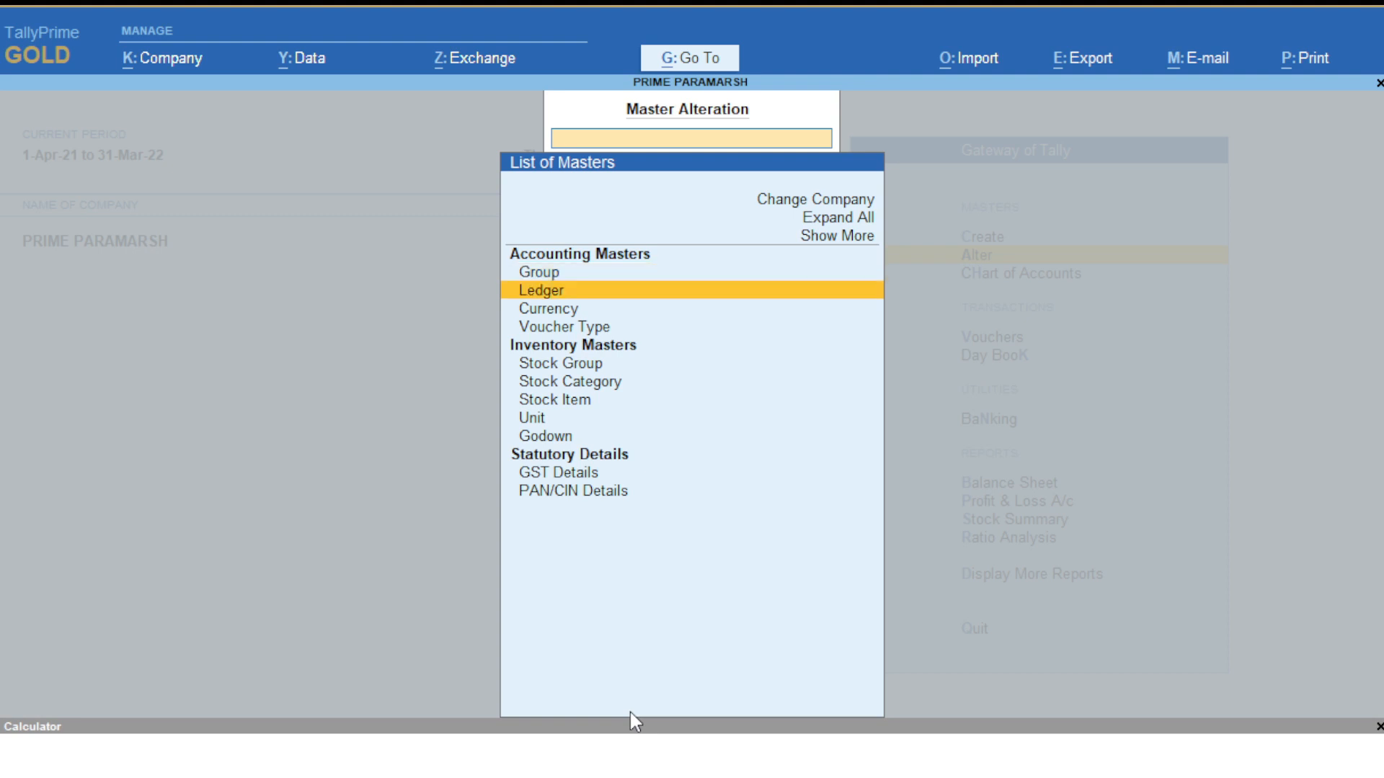
key("Return")
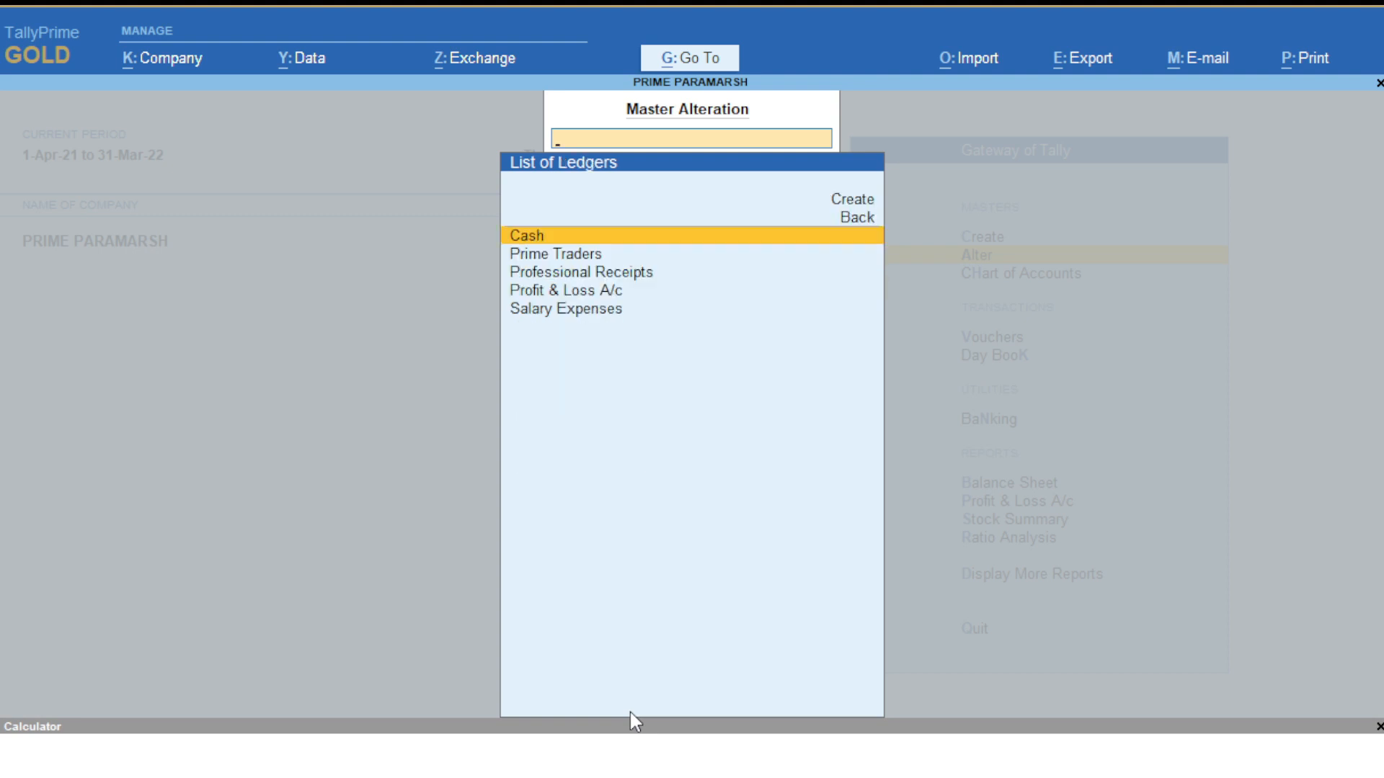
key("Down")
key("Down")
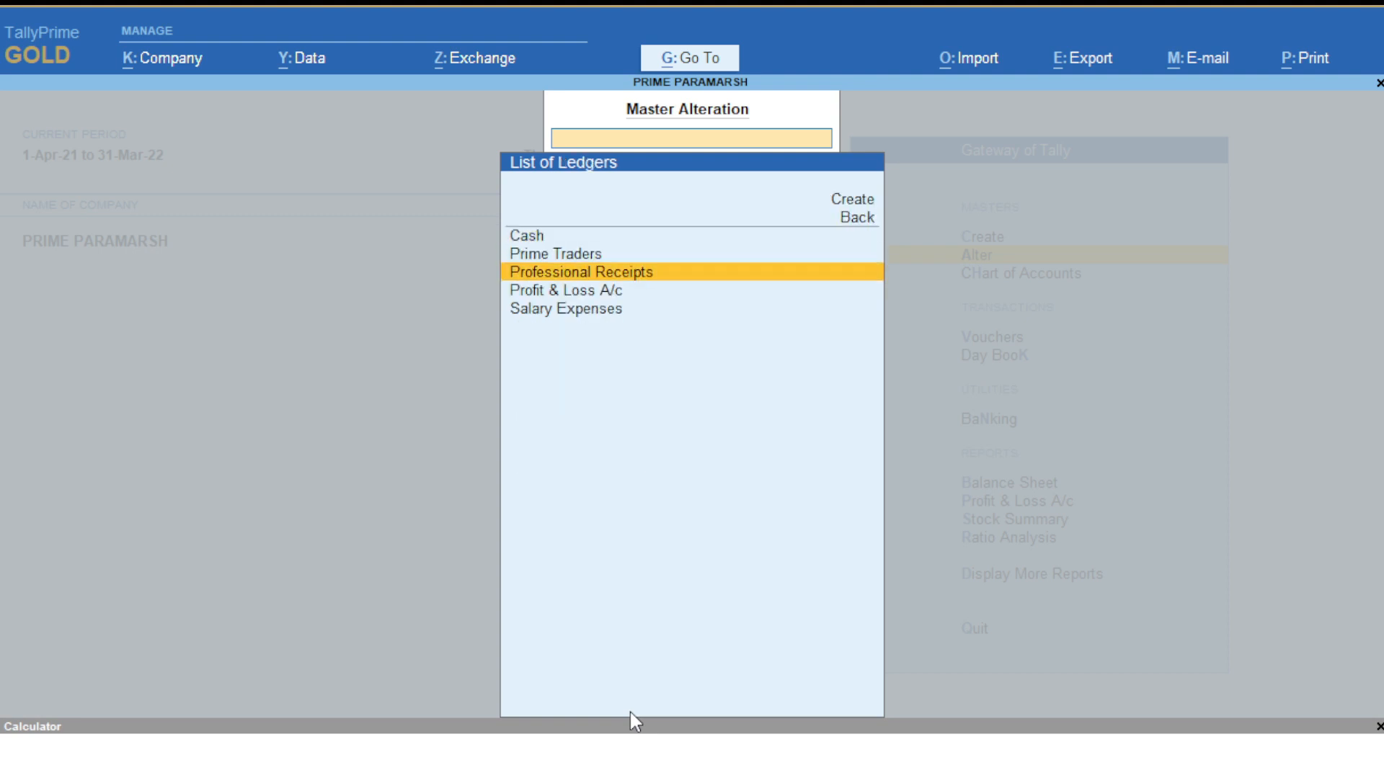
key("Down")
key("Down")
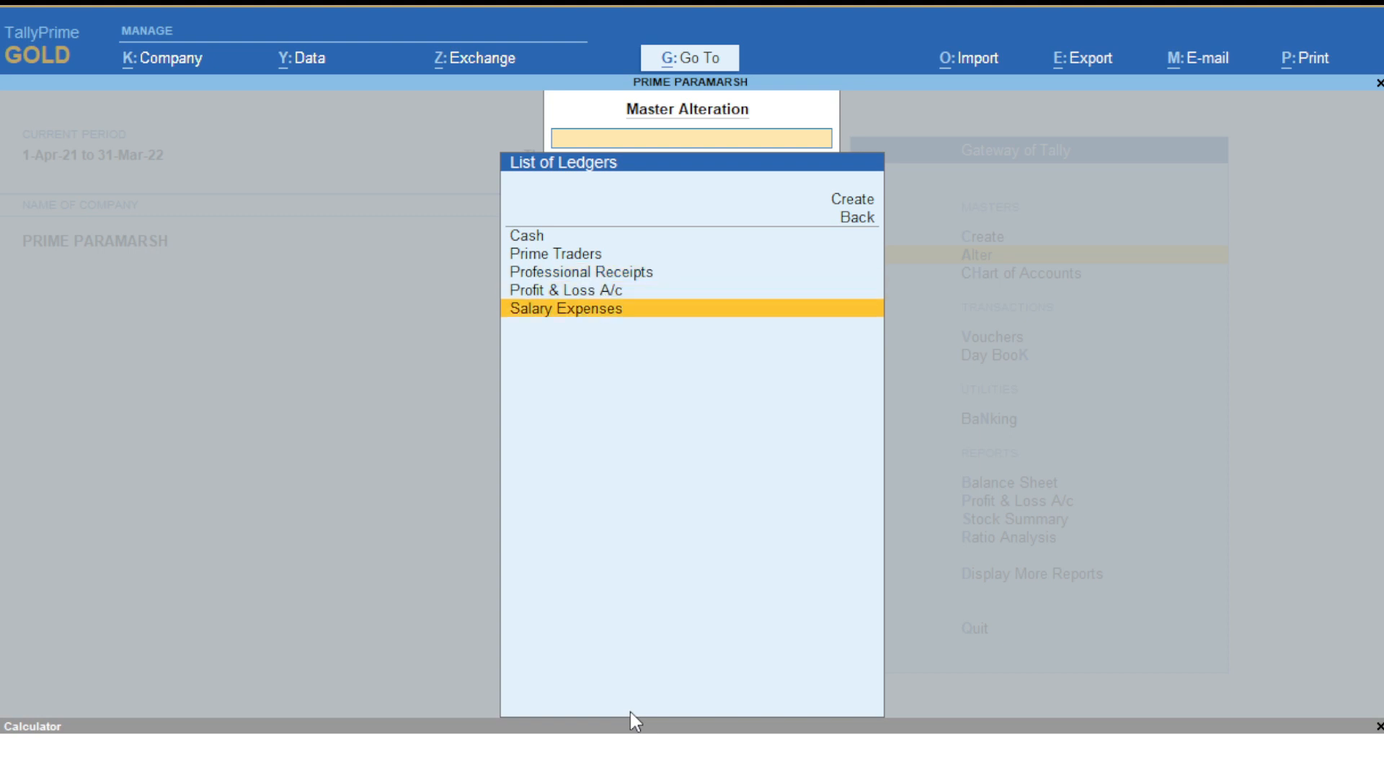
key("Up")
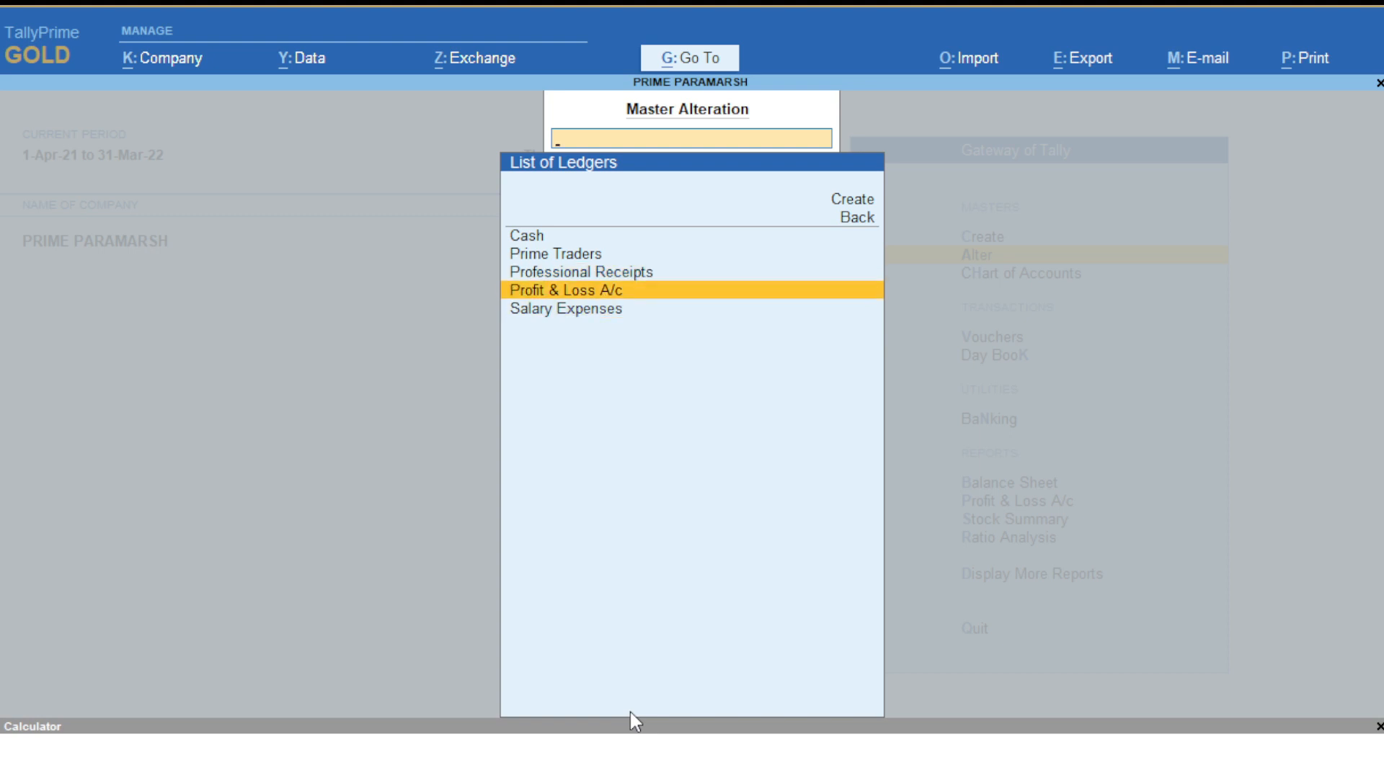
key("Up")
key("Up")
key("Up")
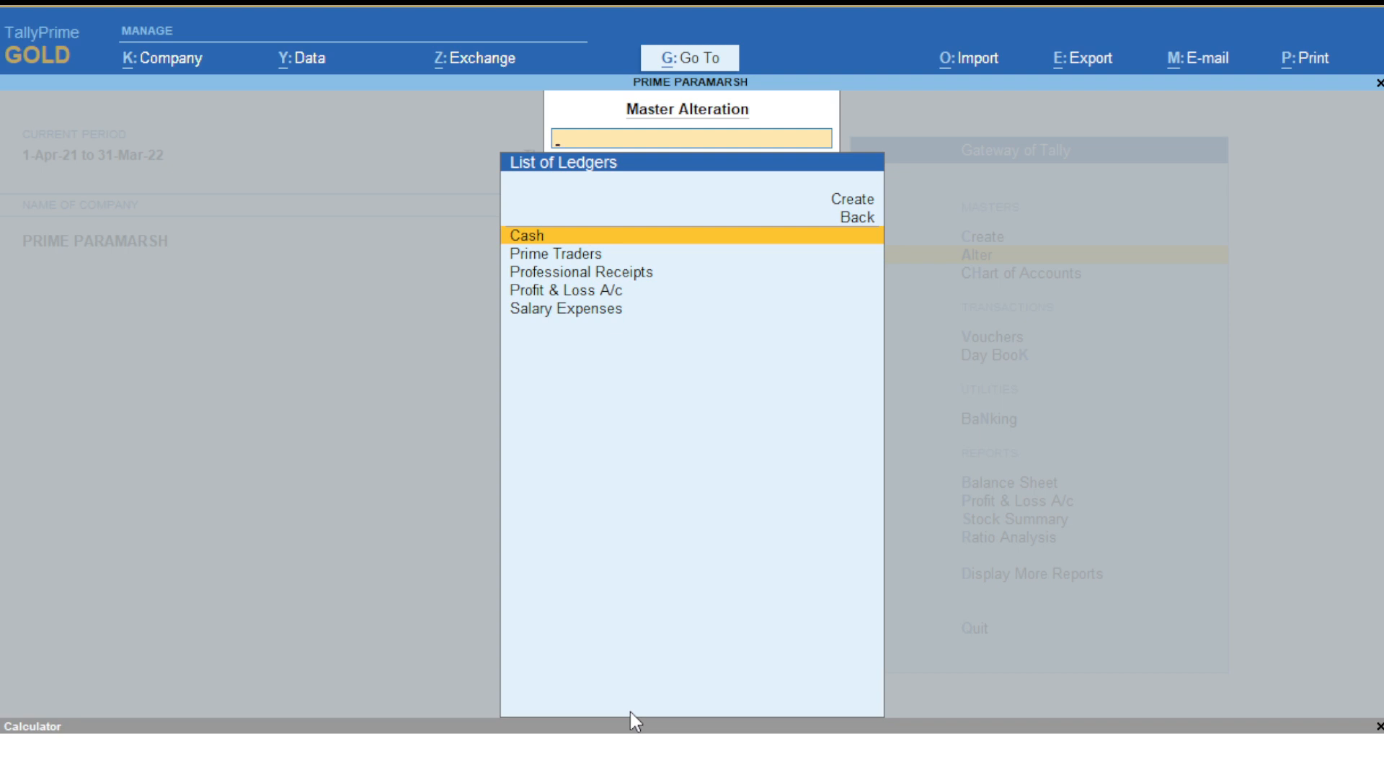
key("Return")
key("Return")
key("Return")
key("Return")
key("Return")
key("Return")
key("Return")
key("Return")
key("Return")
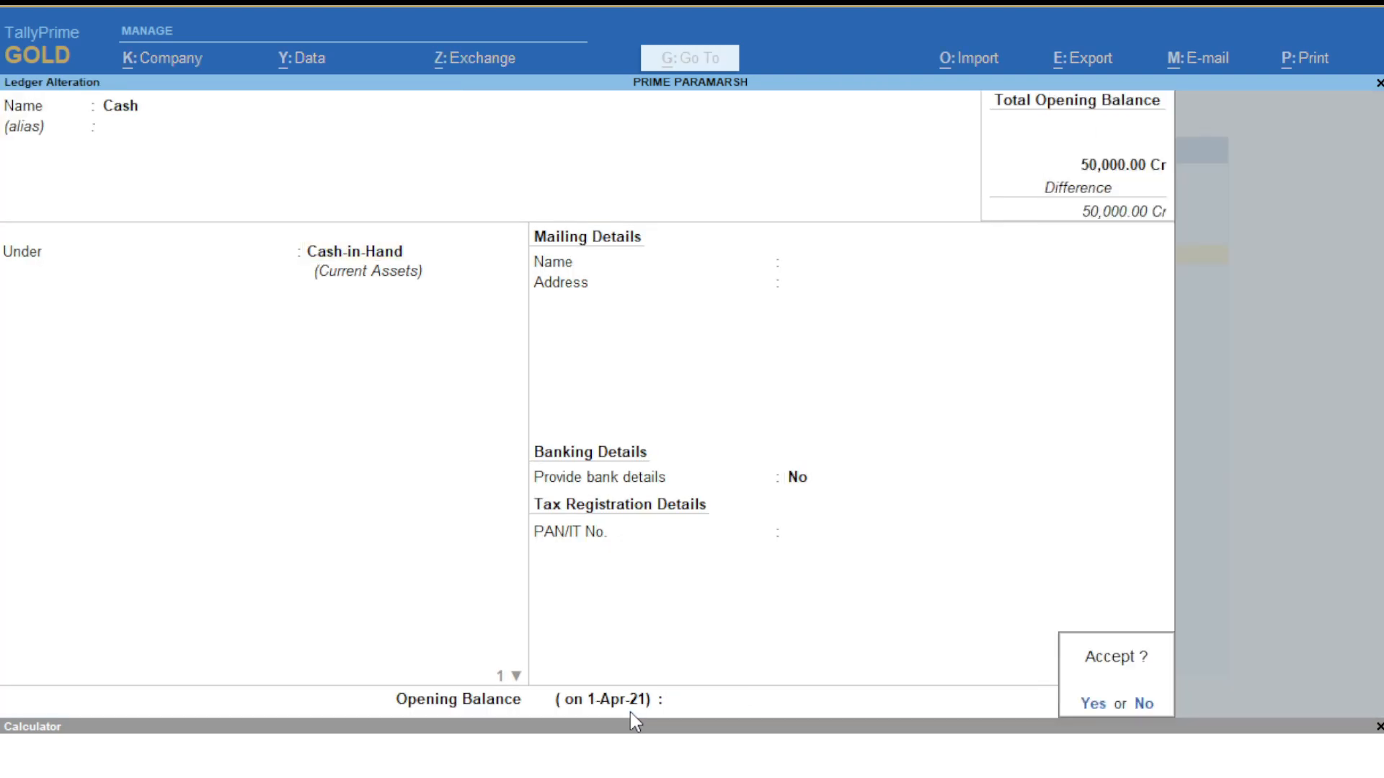
- Enter a 50,000 Dr opening balance on the Cash ledger and save it
key("Escape")
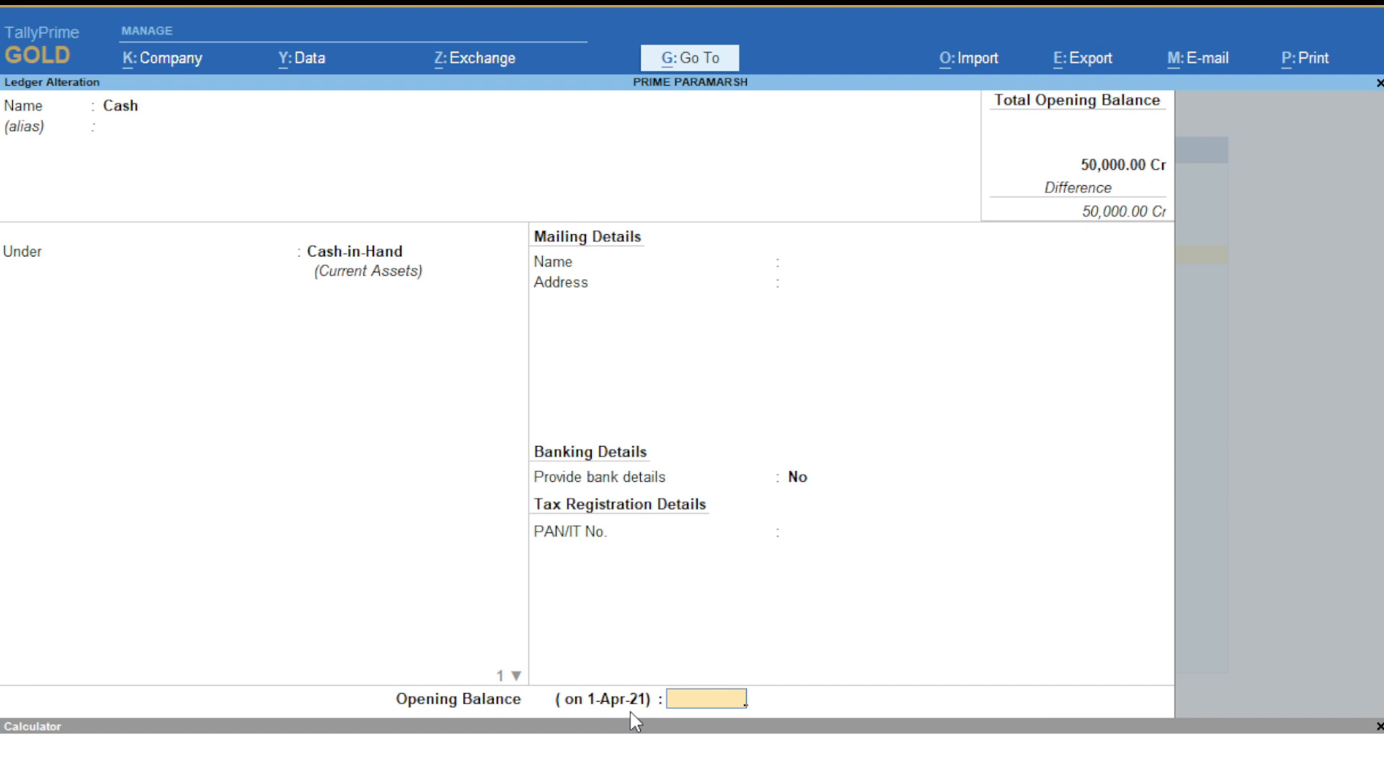
type("50000")
key("Return")
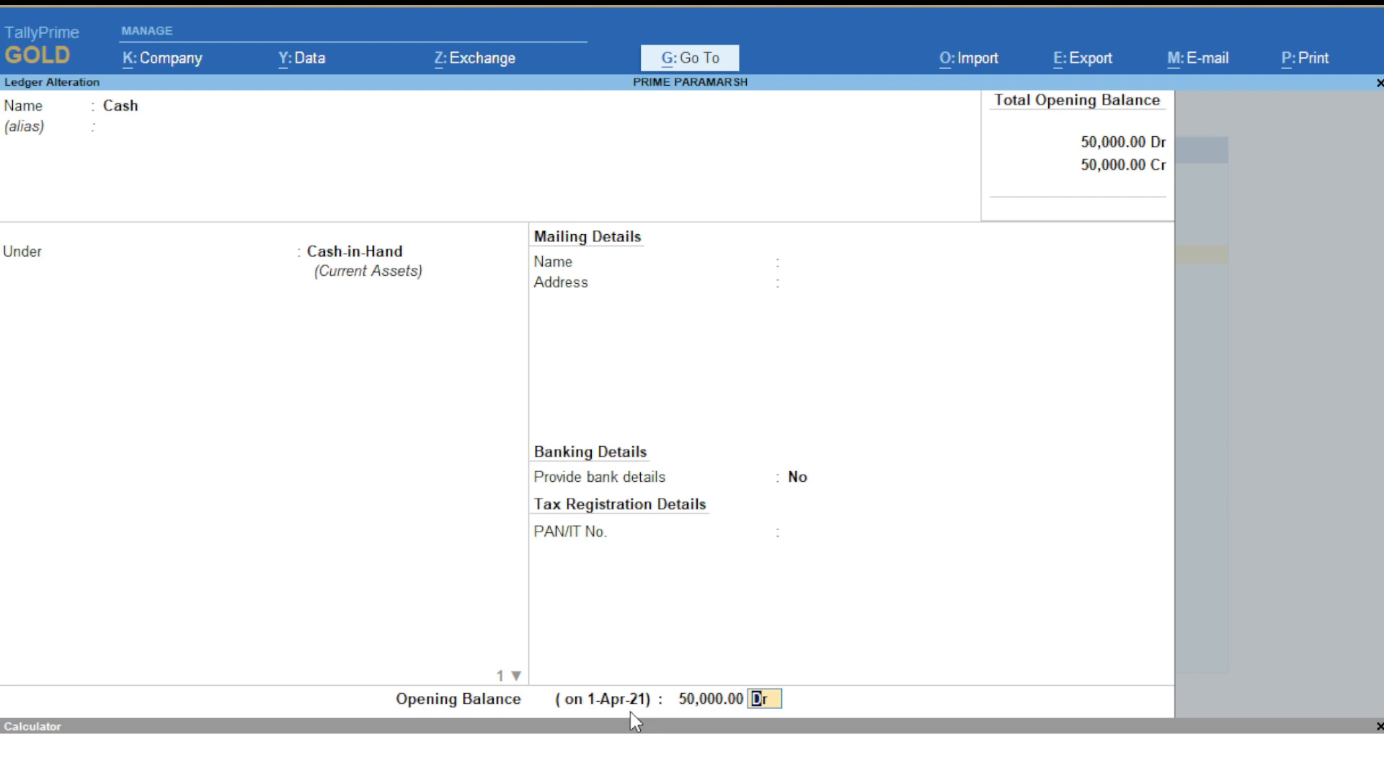
key("Return")
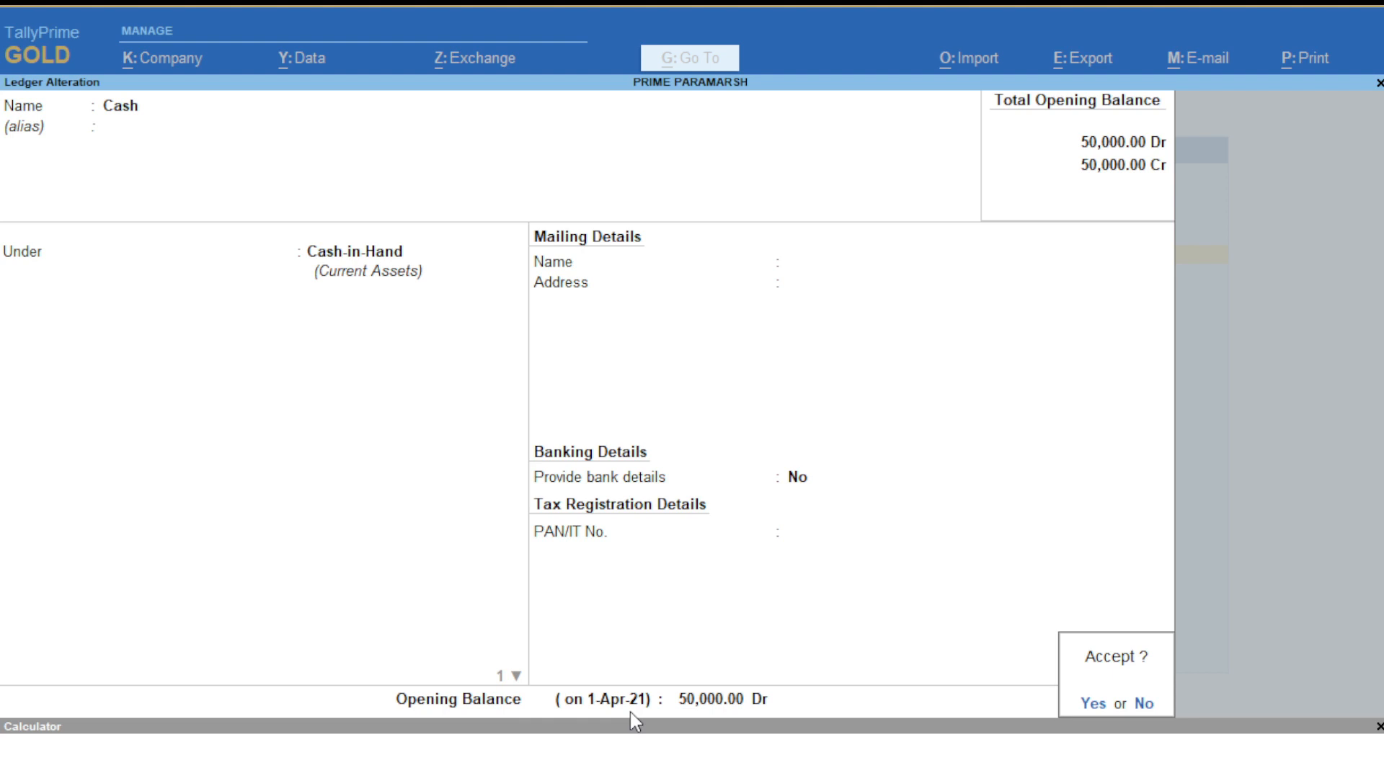
key("Return")
key("Down")
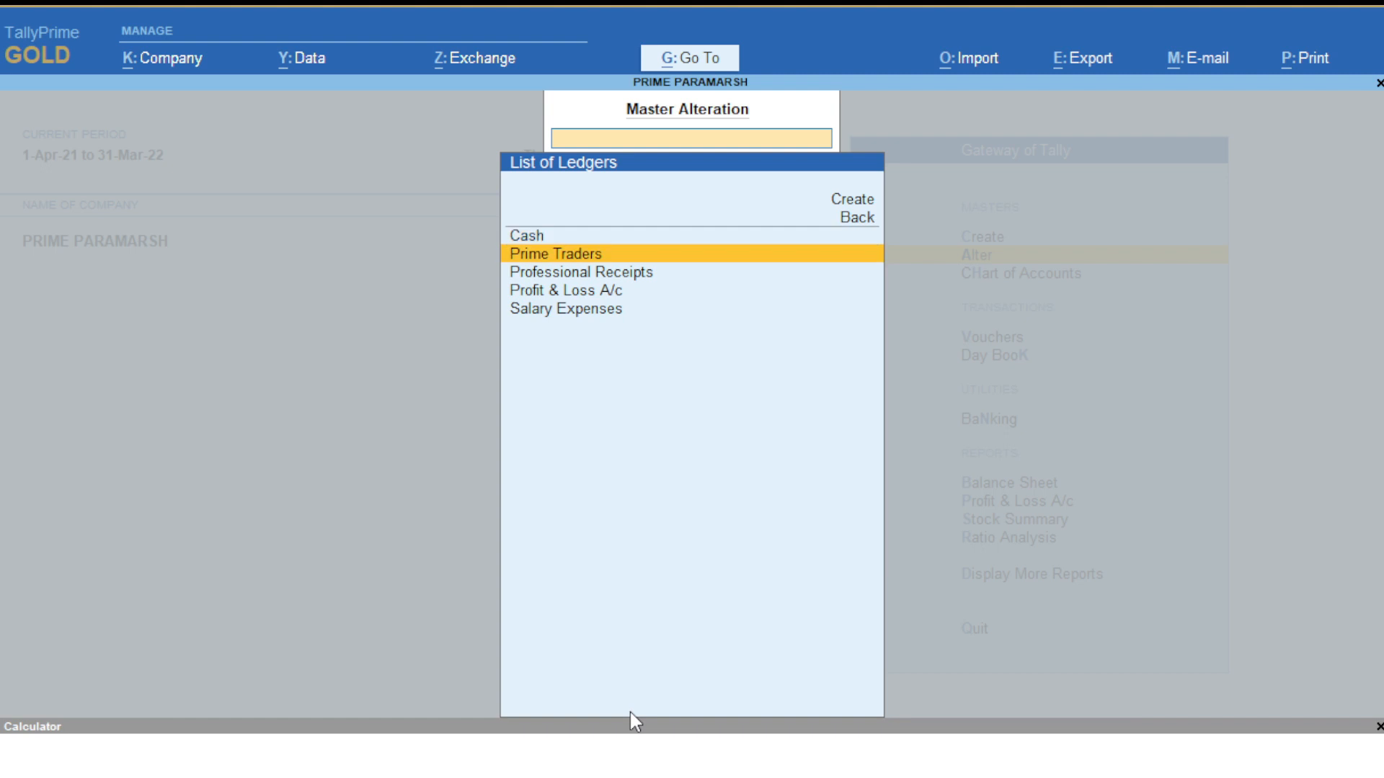
- Add a contact number on a new address line of Prime Traders and save the ledger
key("Return")
key("Return")
key("Return")
key("Return")
key("Return")
key("Return")
key("Return")
key("Return")
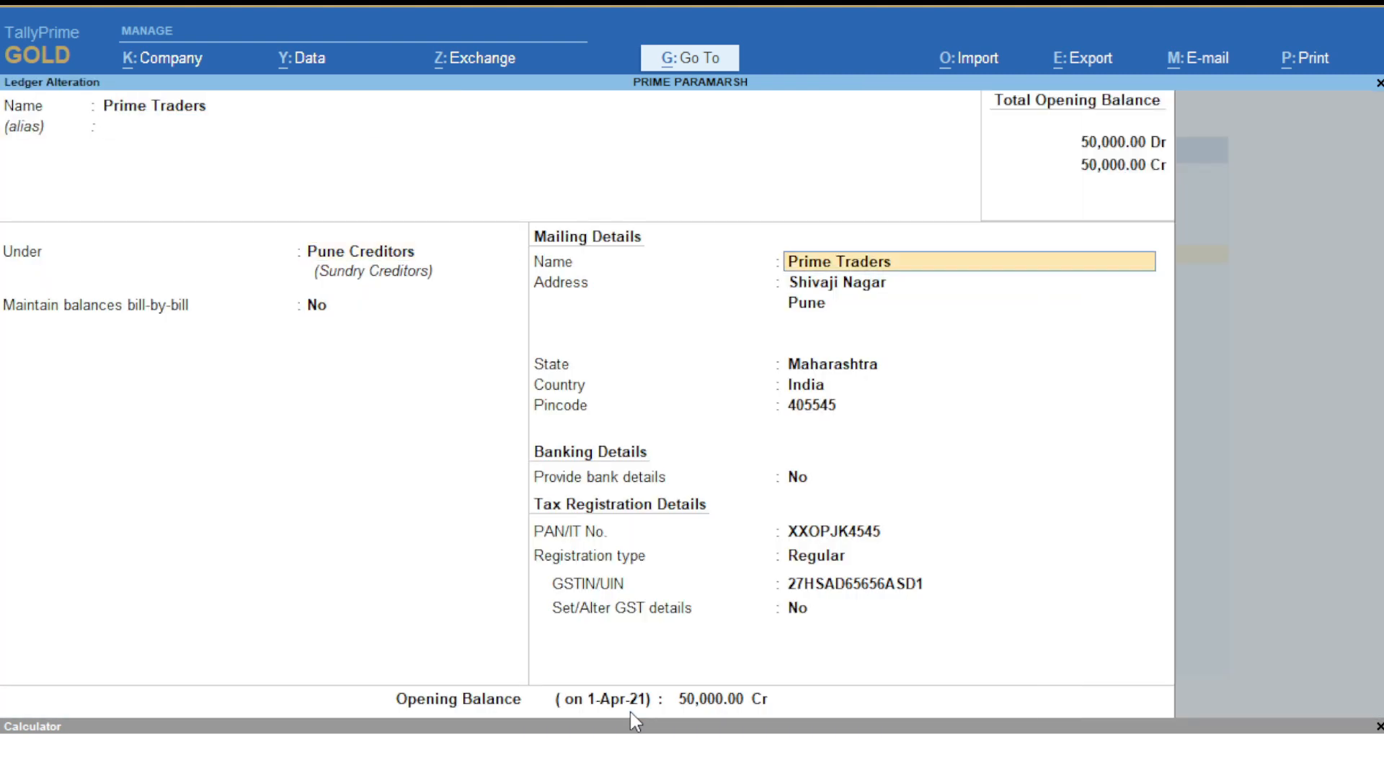
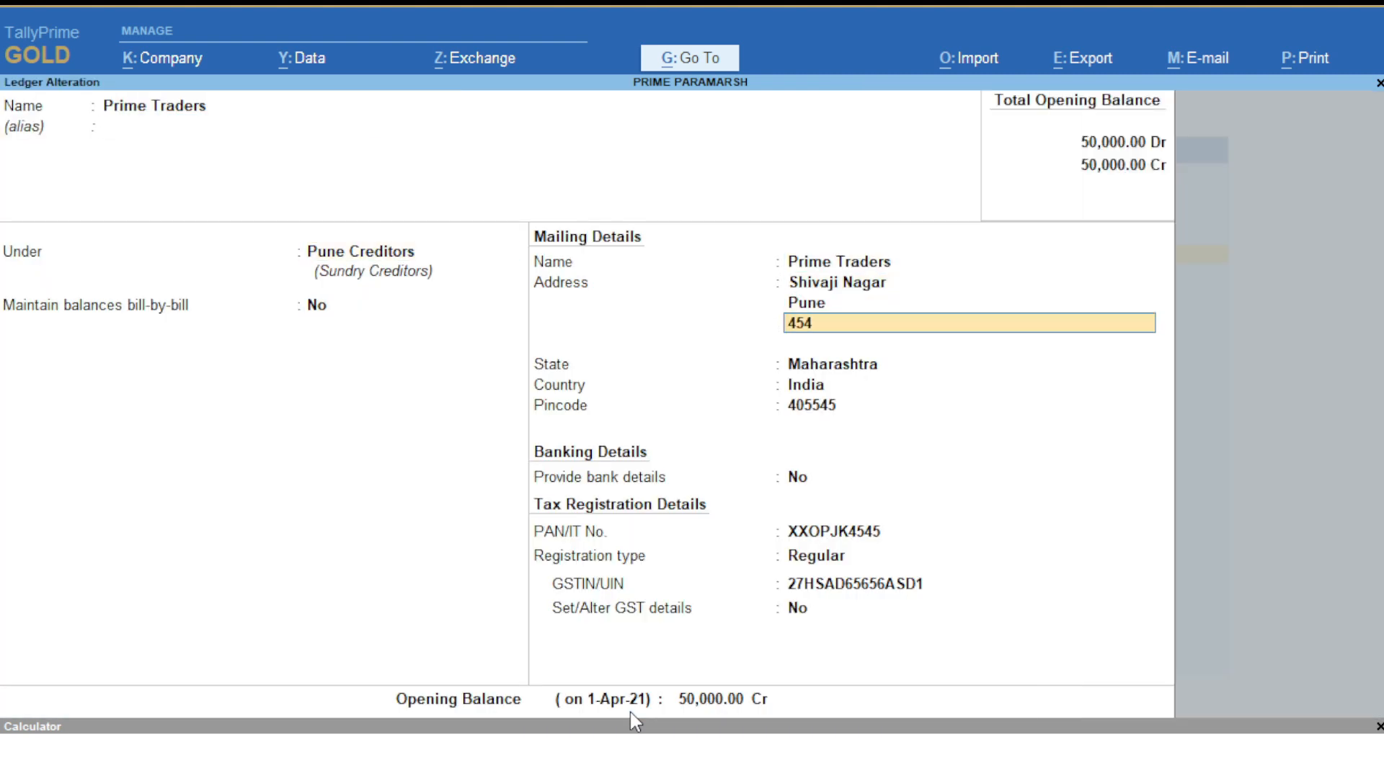
key("Return")
key("Return")
key("Return")
key("Return")
key("Return")
key("Return")
key("Return")
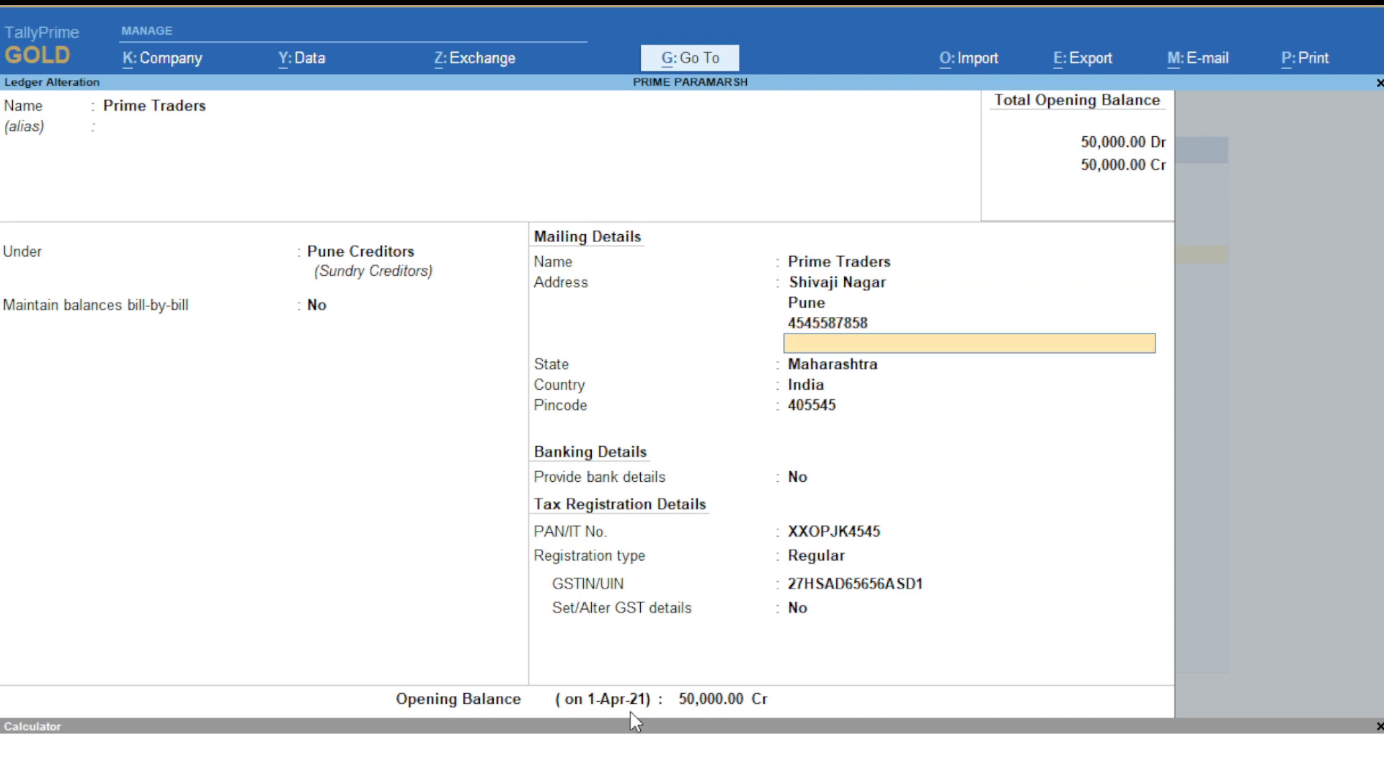
key("Return")
key("Return")
key("Return")
key("Return")
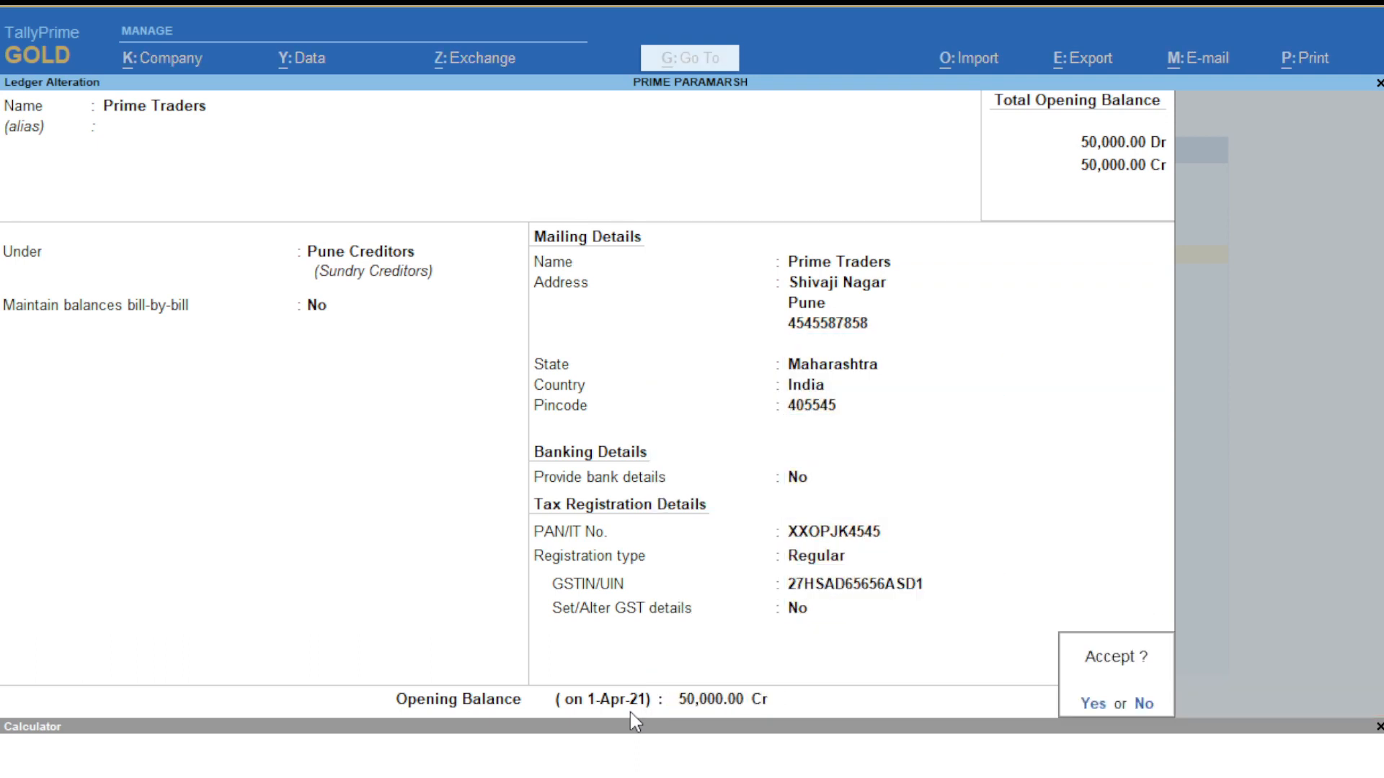
key("Return")
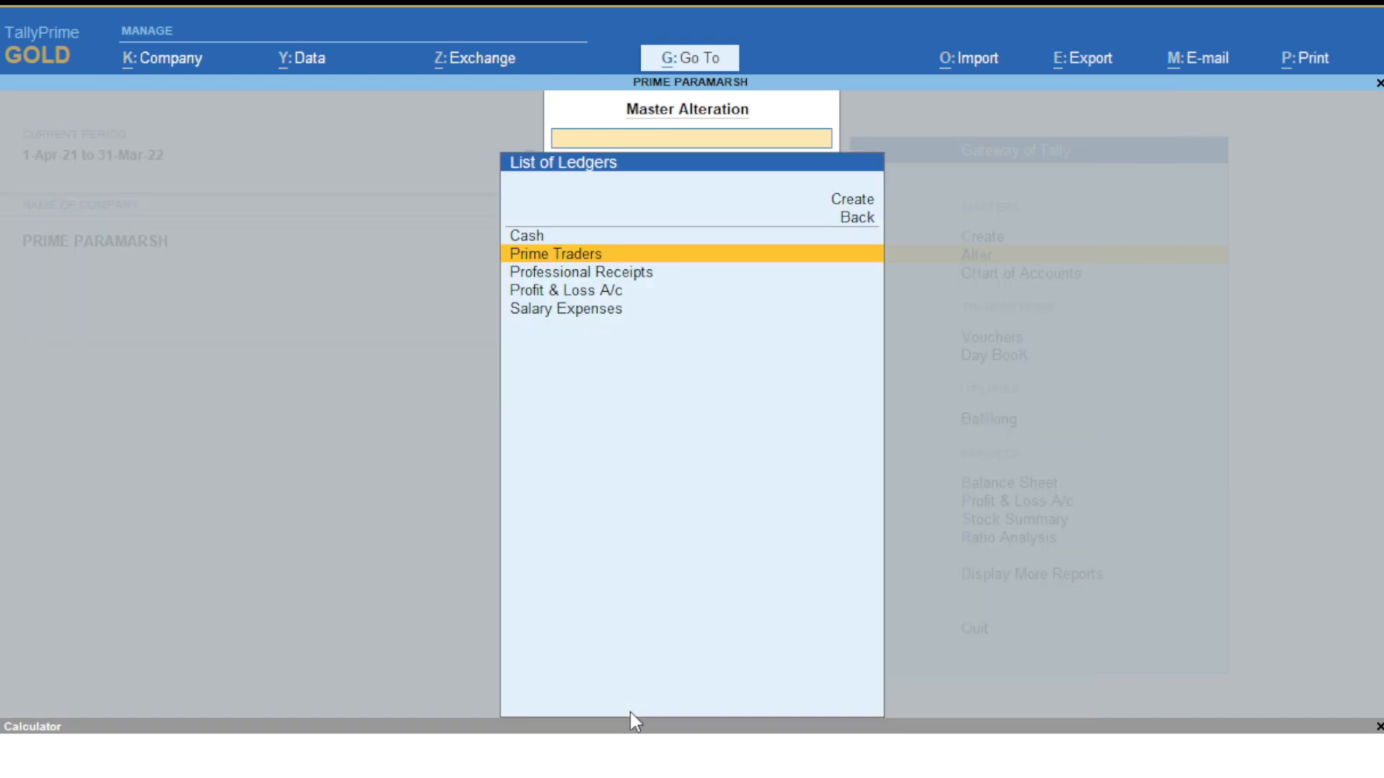
- Open the Profit & Loss A/c ledger, then back out to the Gateway of Tally
key("Down")
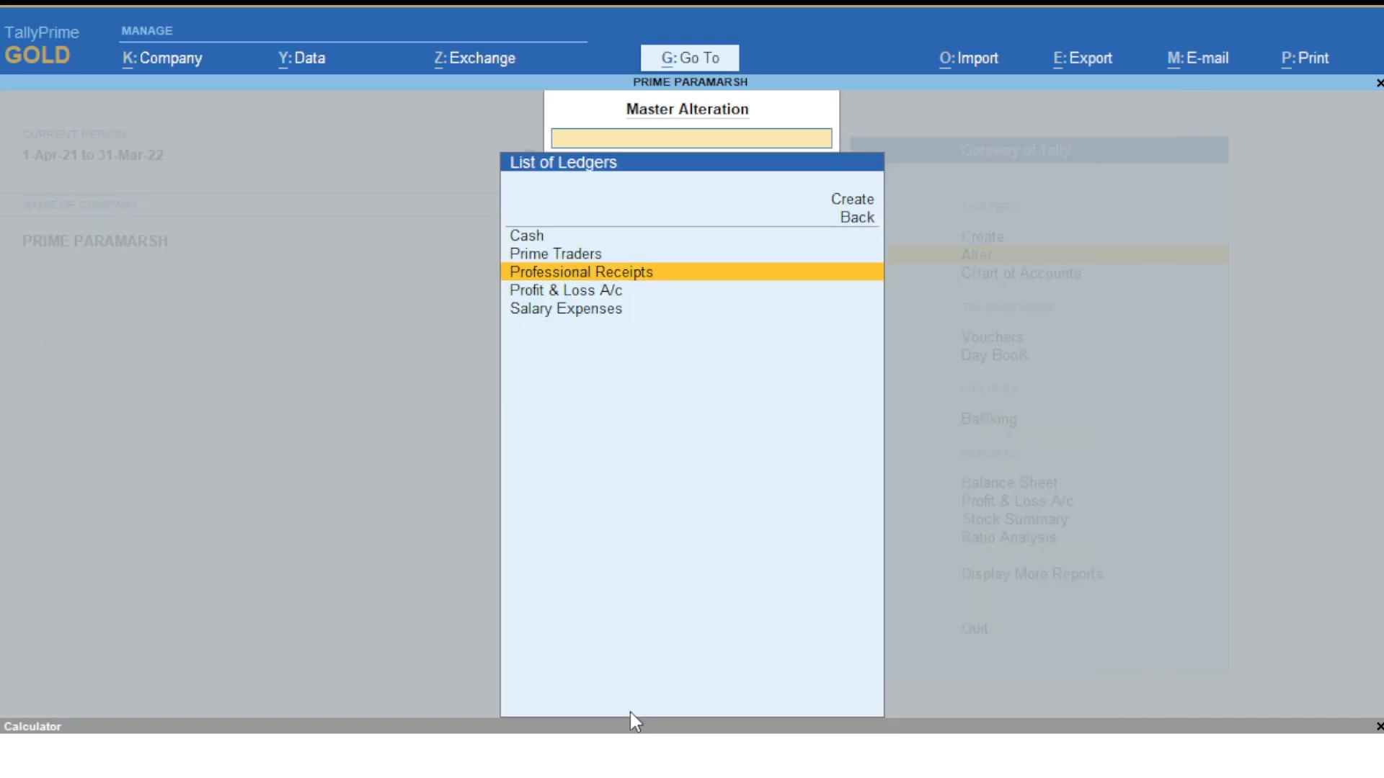
key("Down")
key("Return")
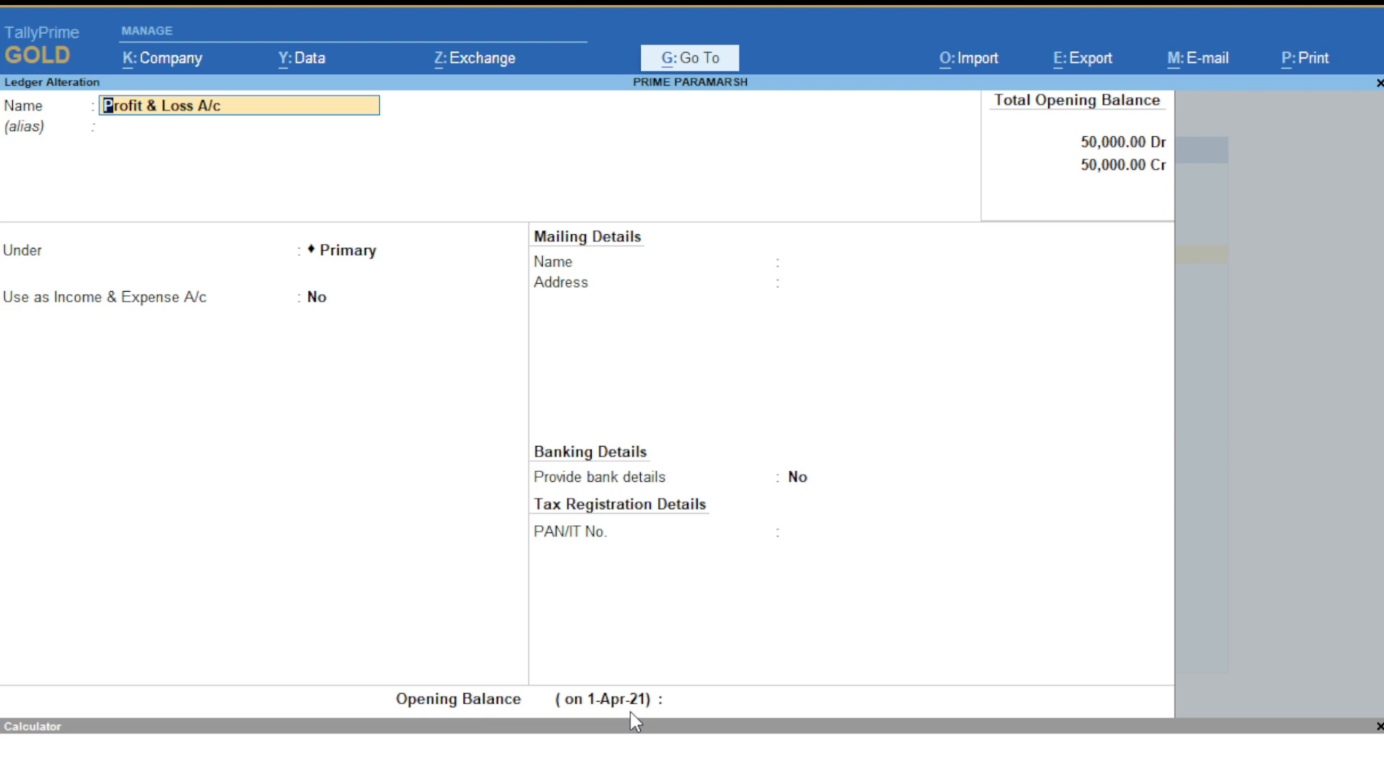
key("Return")
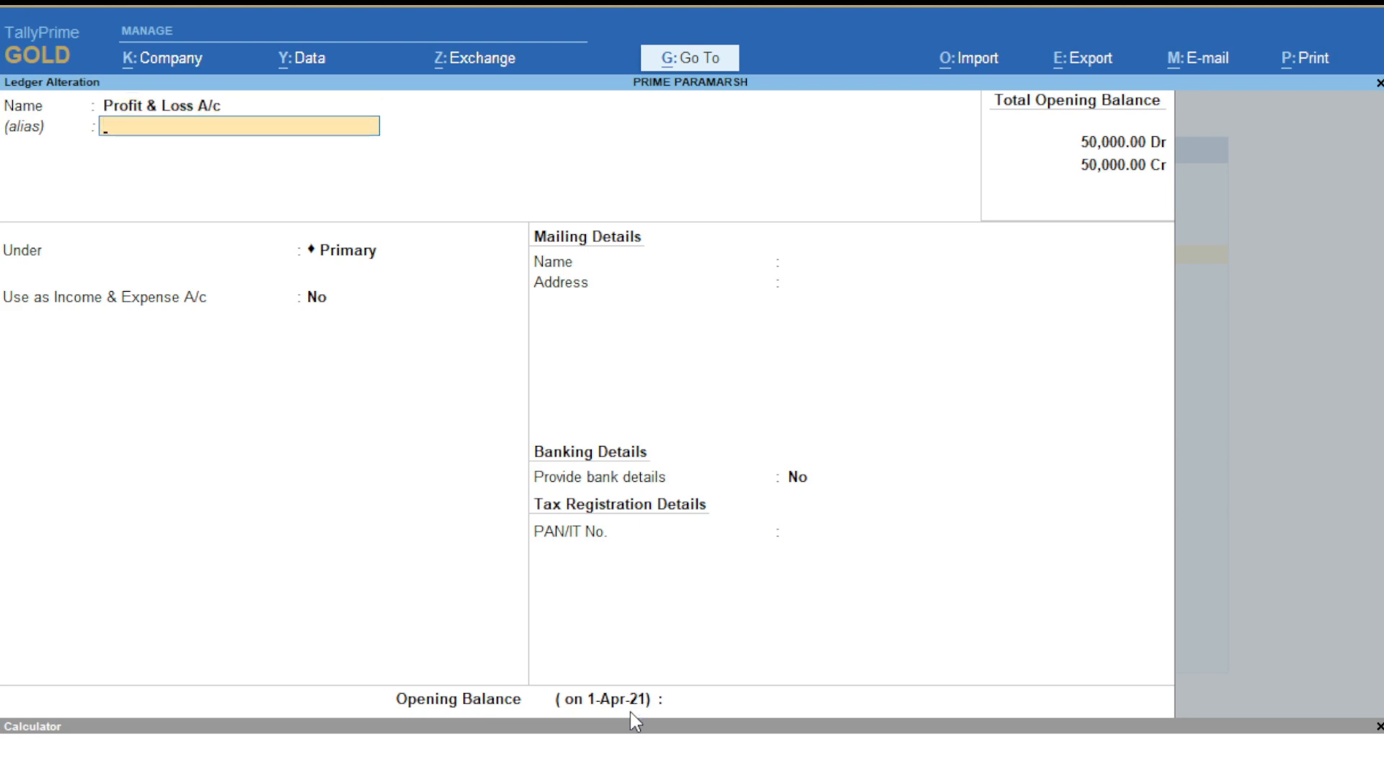
key("Escape")
key("Escape")
key("Escape")
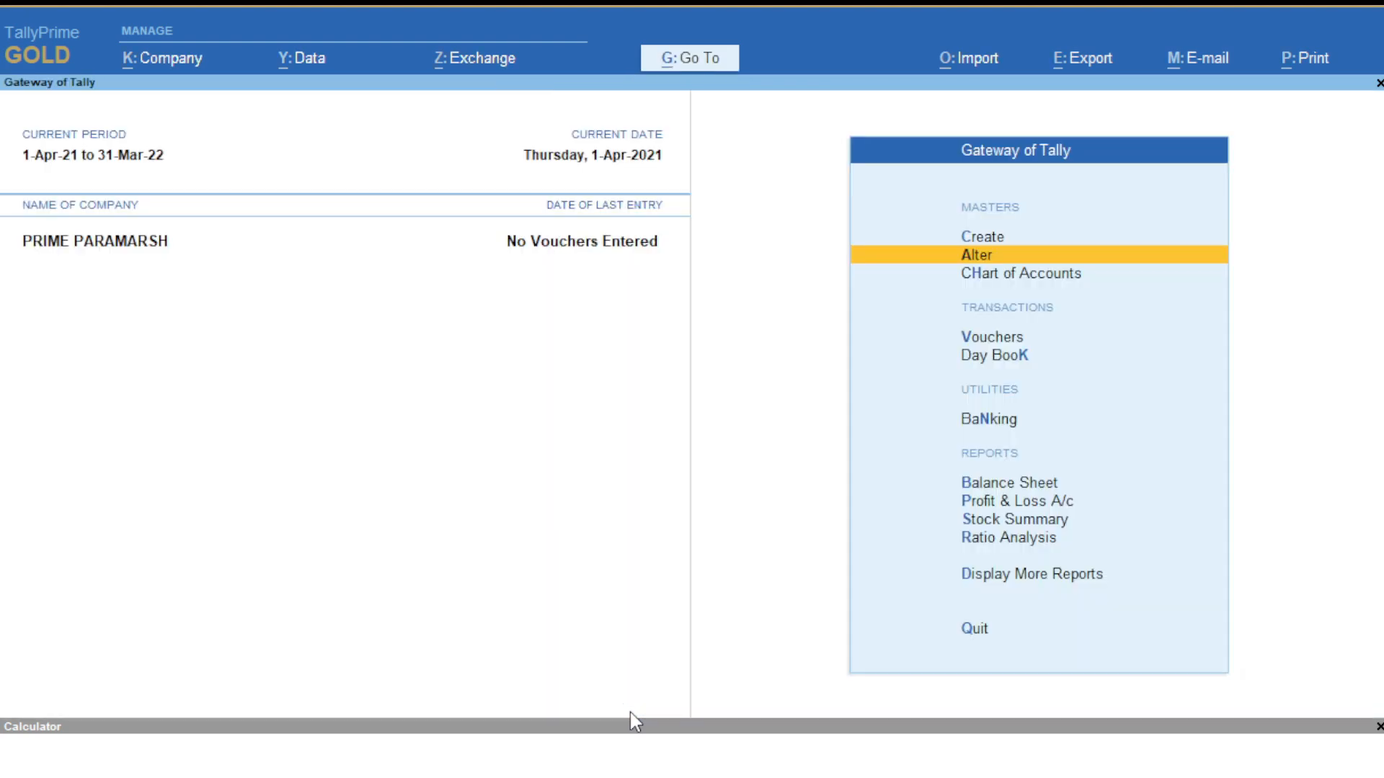
- Try creating a second ledger named Cash, then quit it after the duplicate-name error
key("Up")
key("Return")
key("Down")
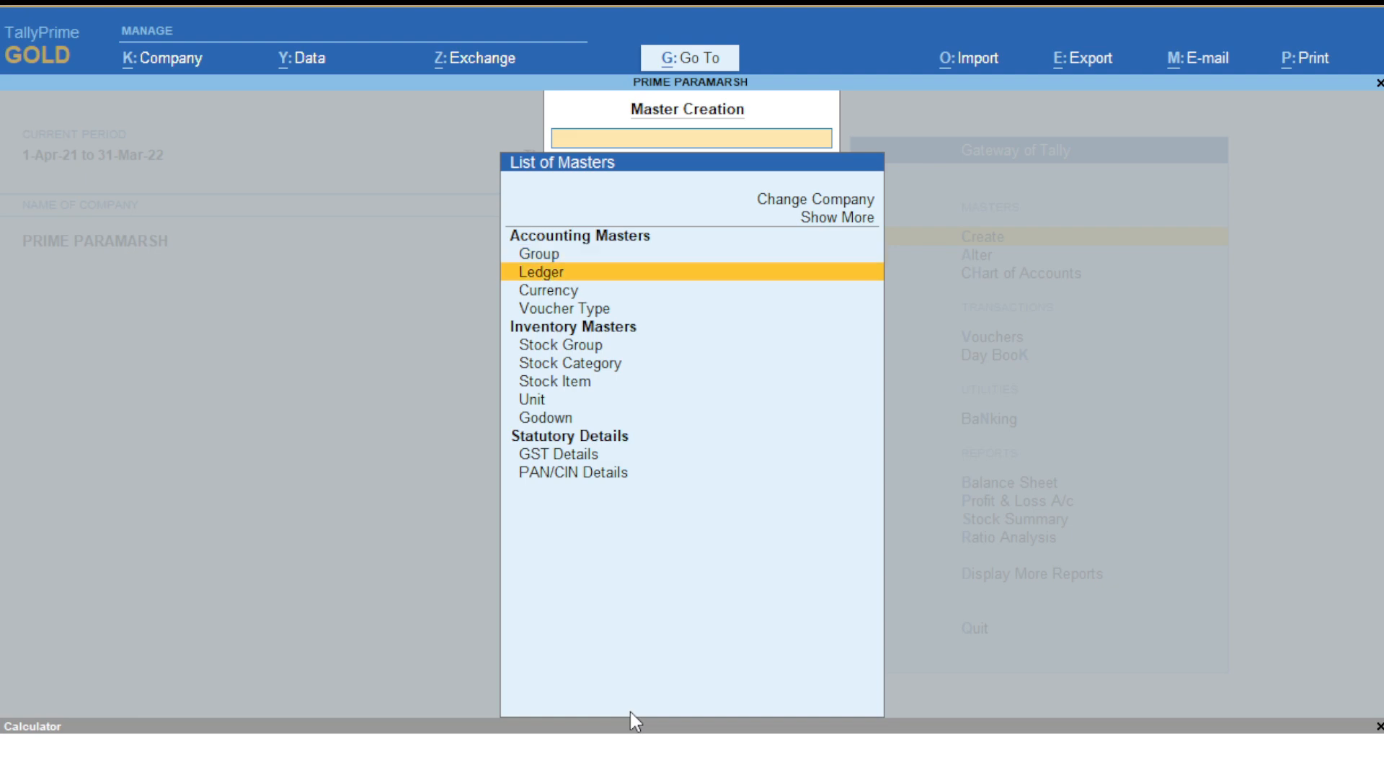
key("Return")
type("Cash")
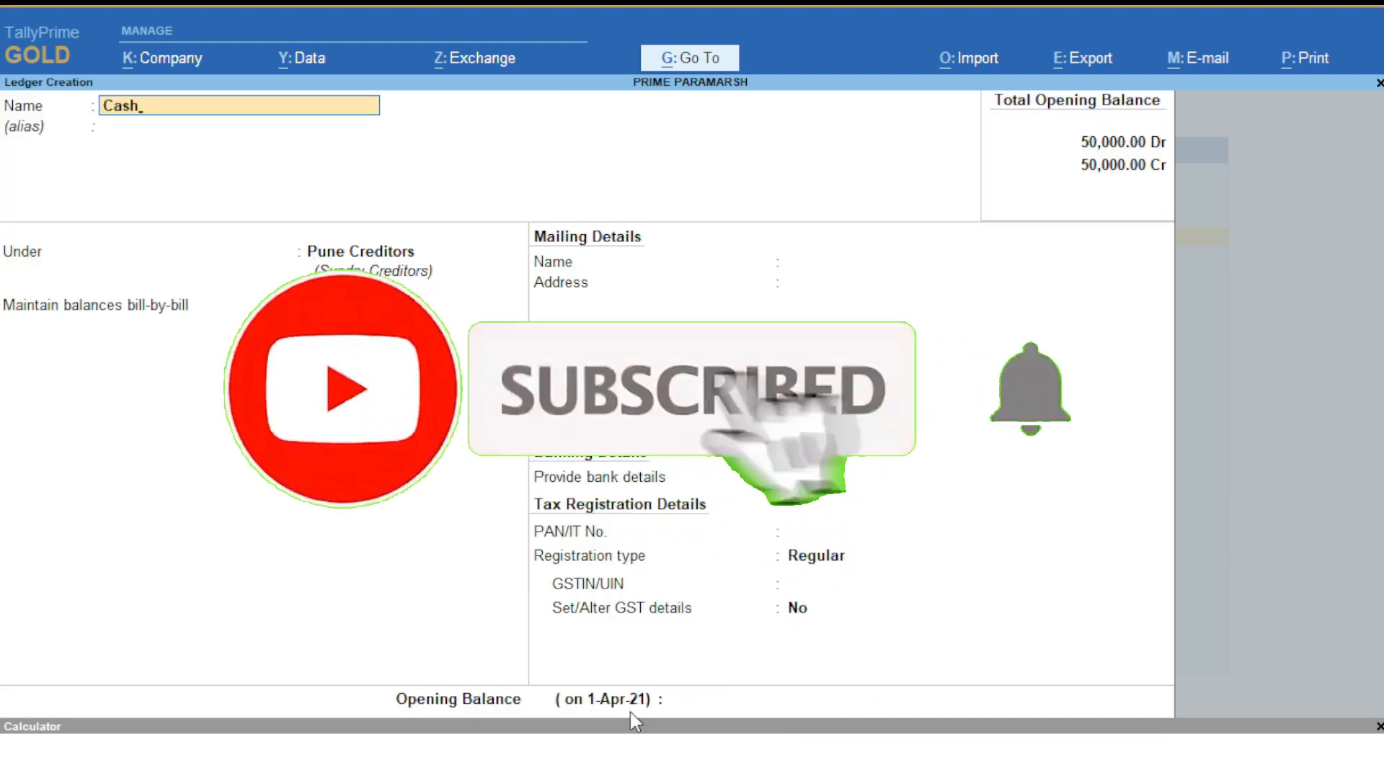
key("Return")
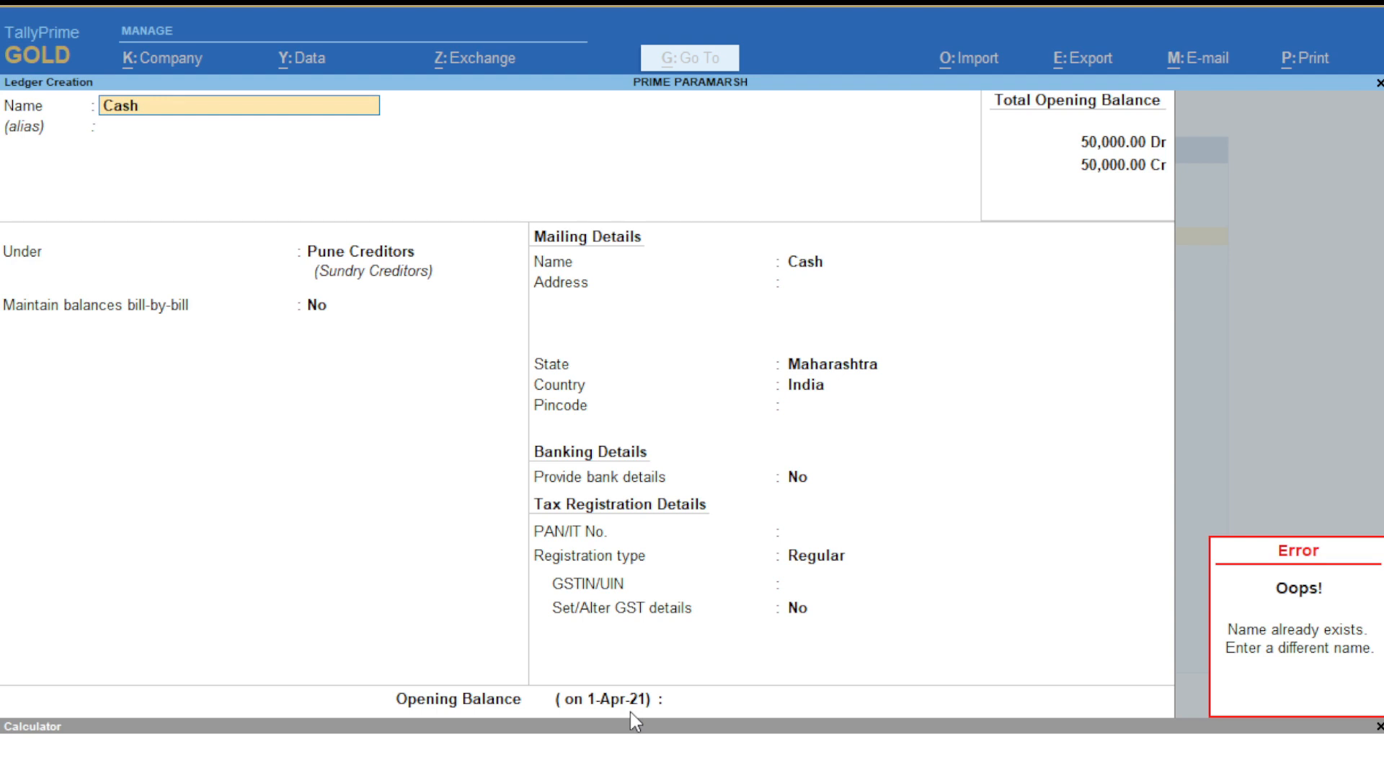
key("Escape")
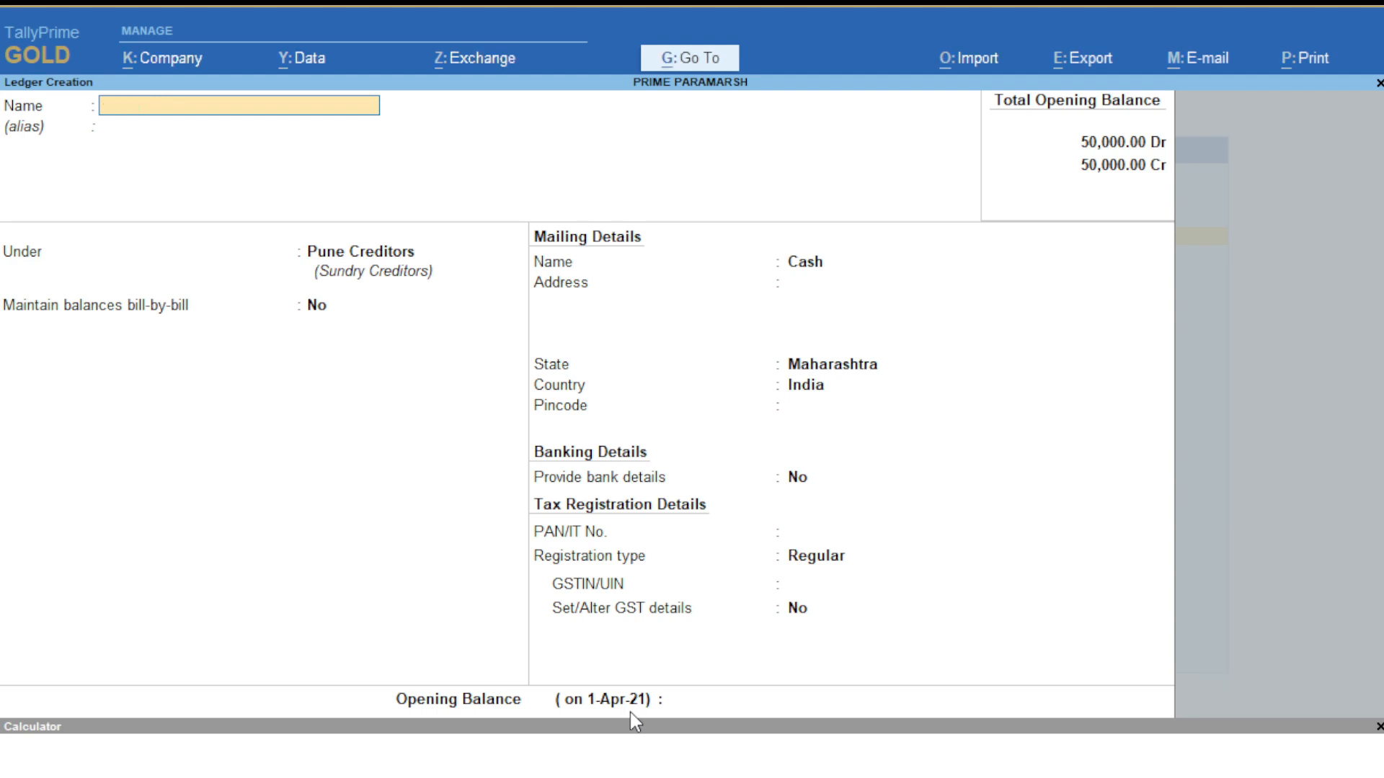
key("Escape")
key("y")
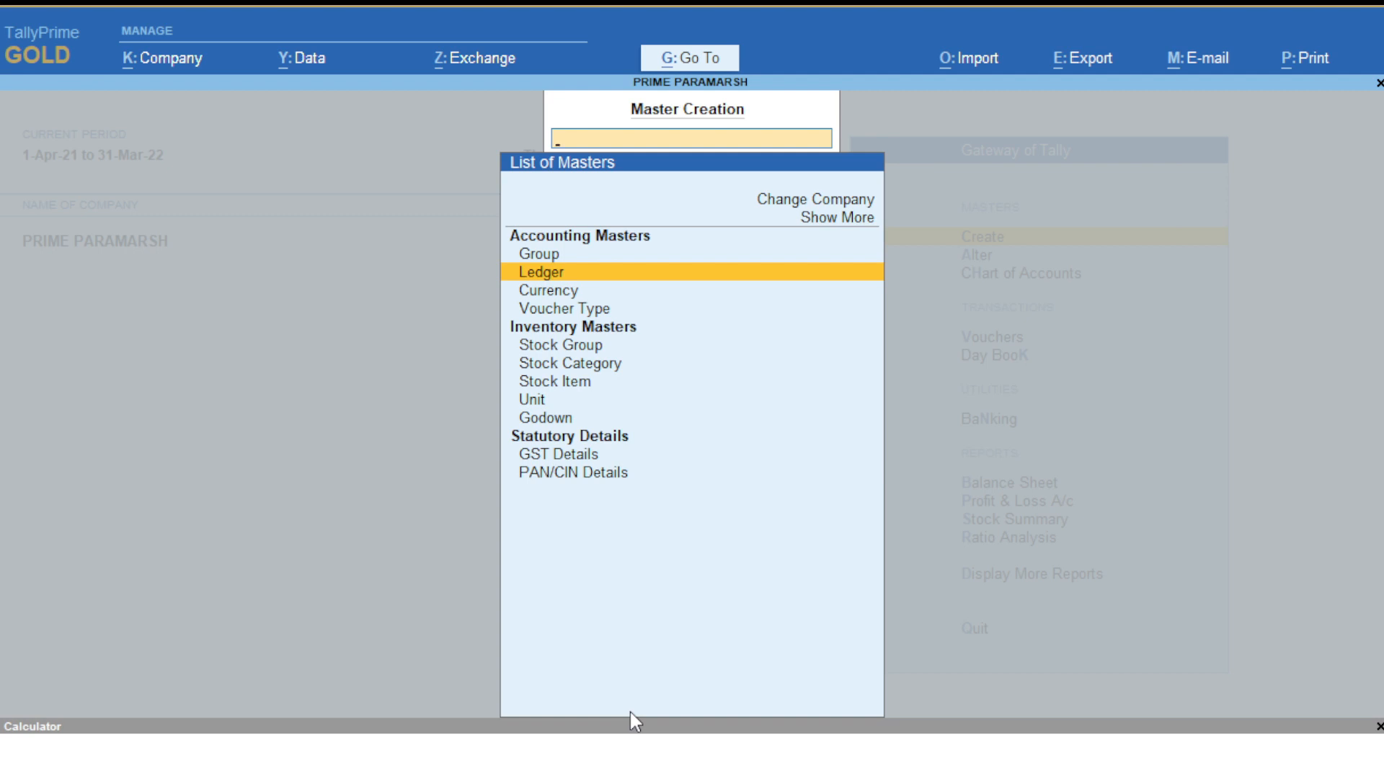
key("Up")
key("Down")
key("Down")
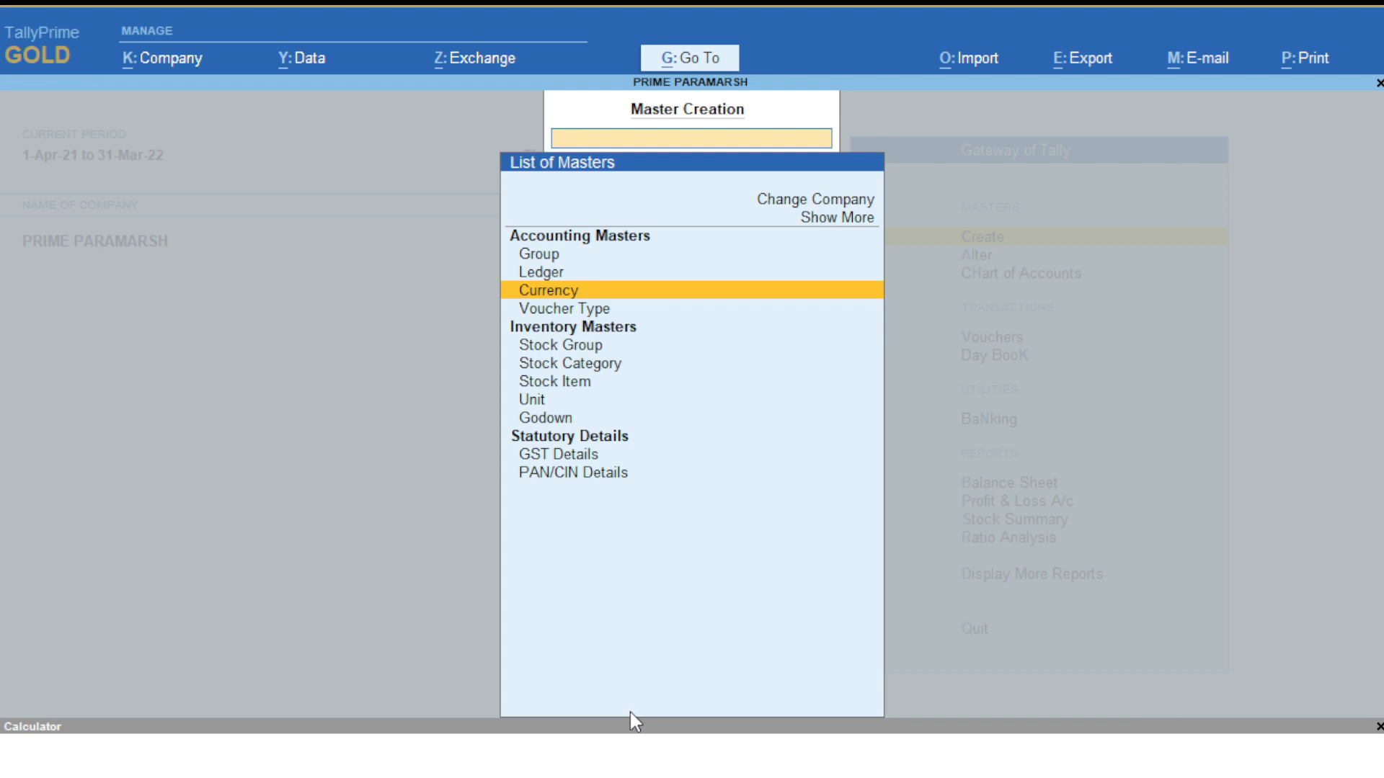
key("Up")
key("Down")
key("Up")
key("Up")
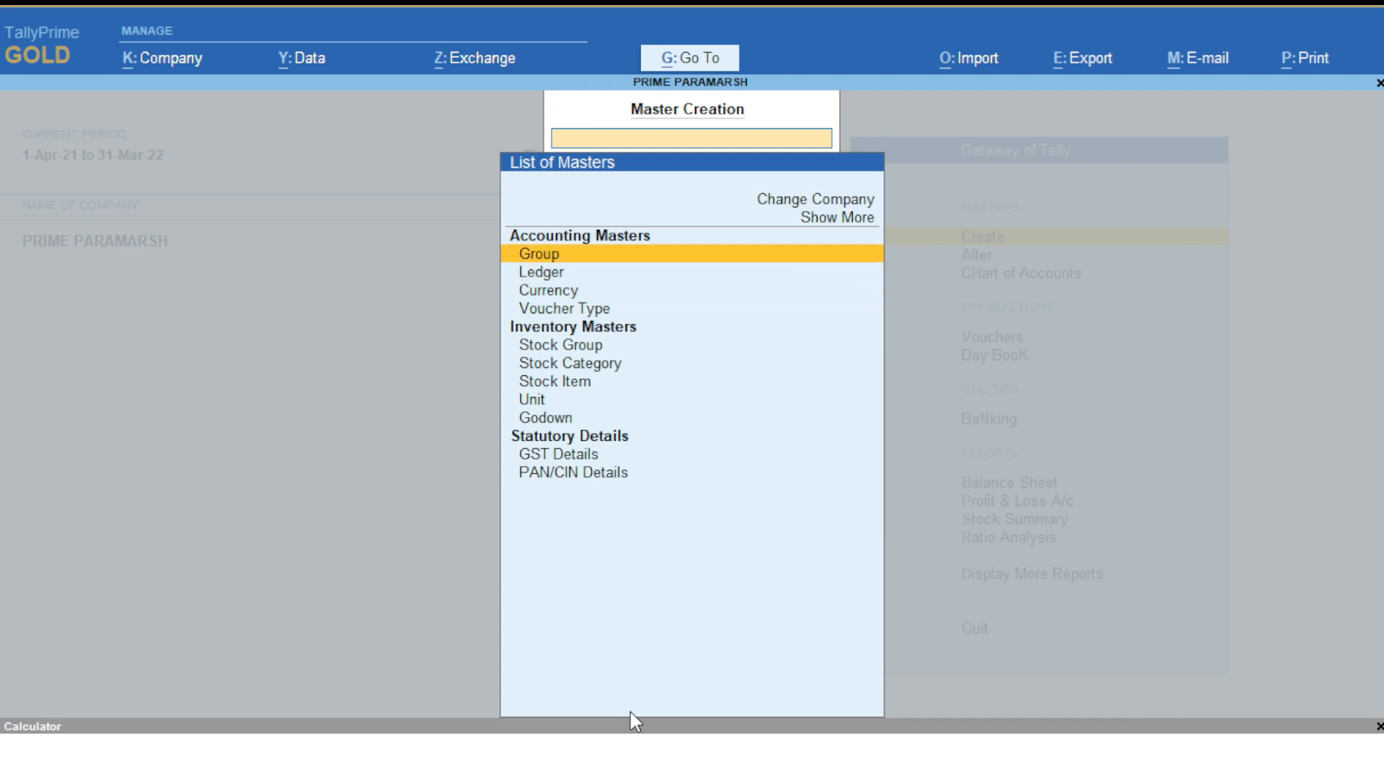
key("Down")
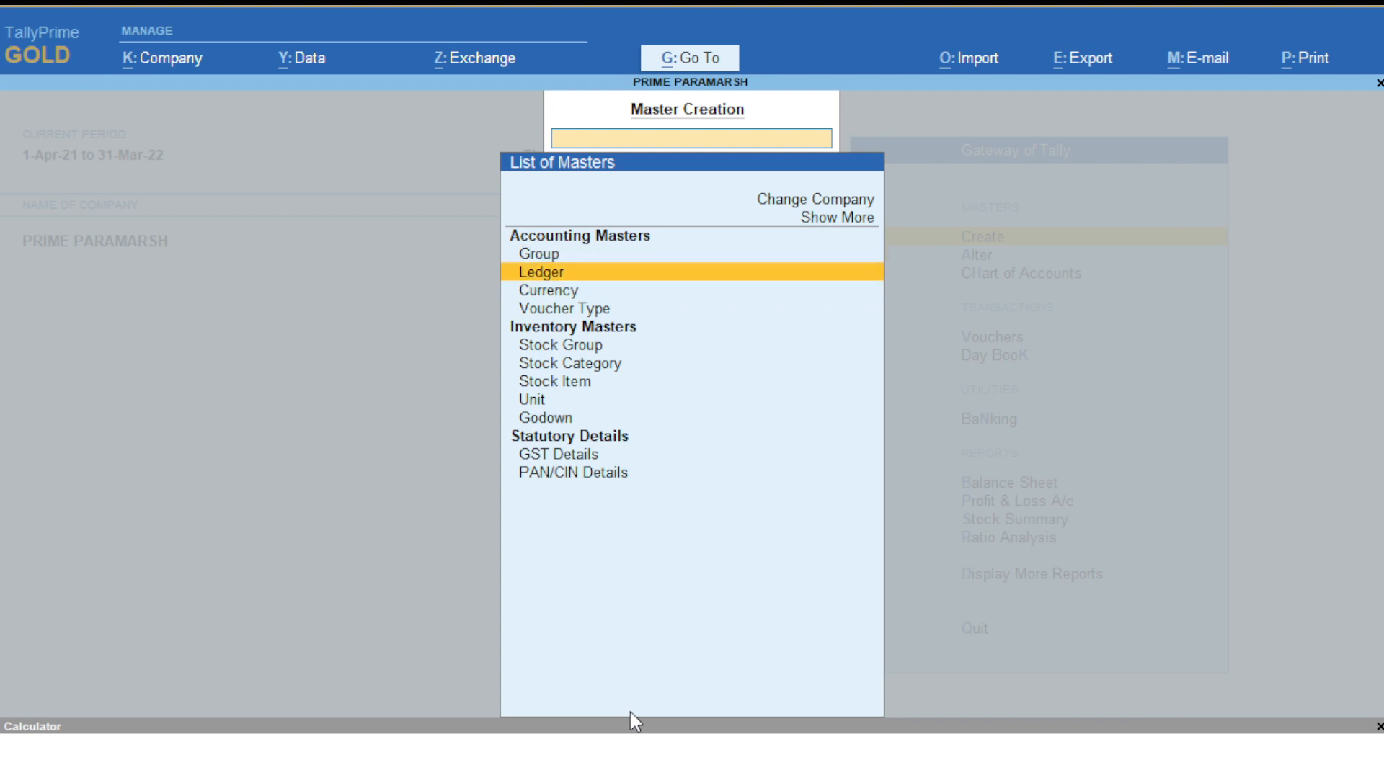
key("Down")
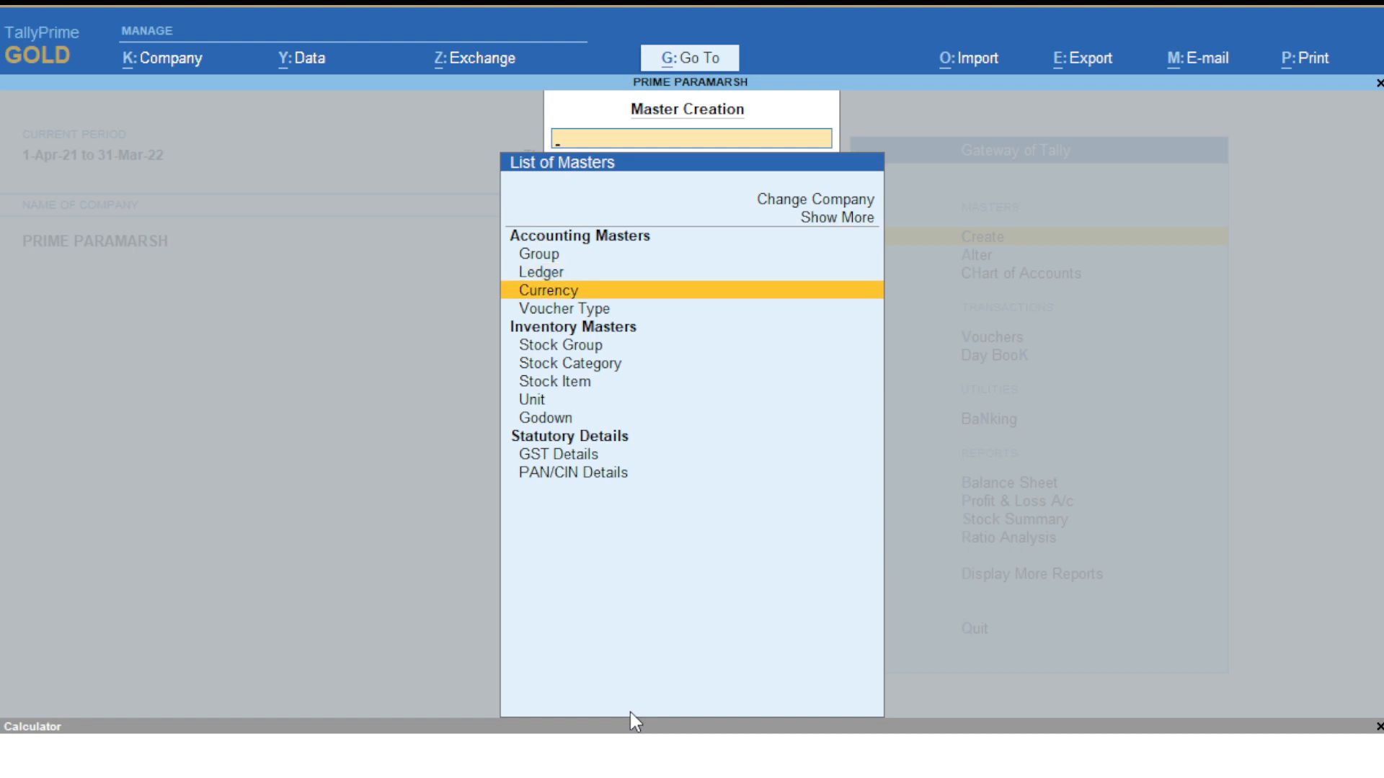
key("Down")
key("Down")
key("Down")
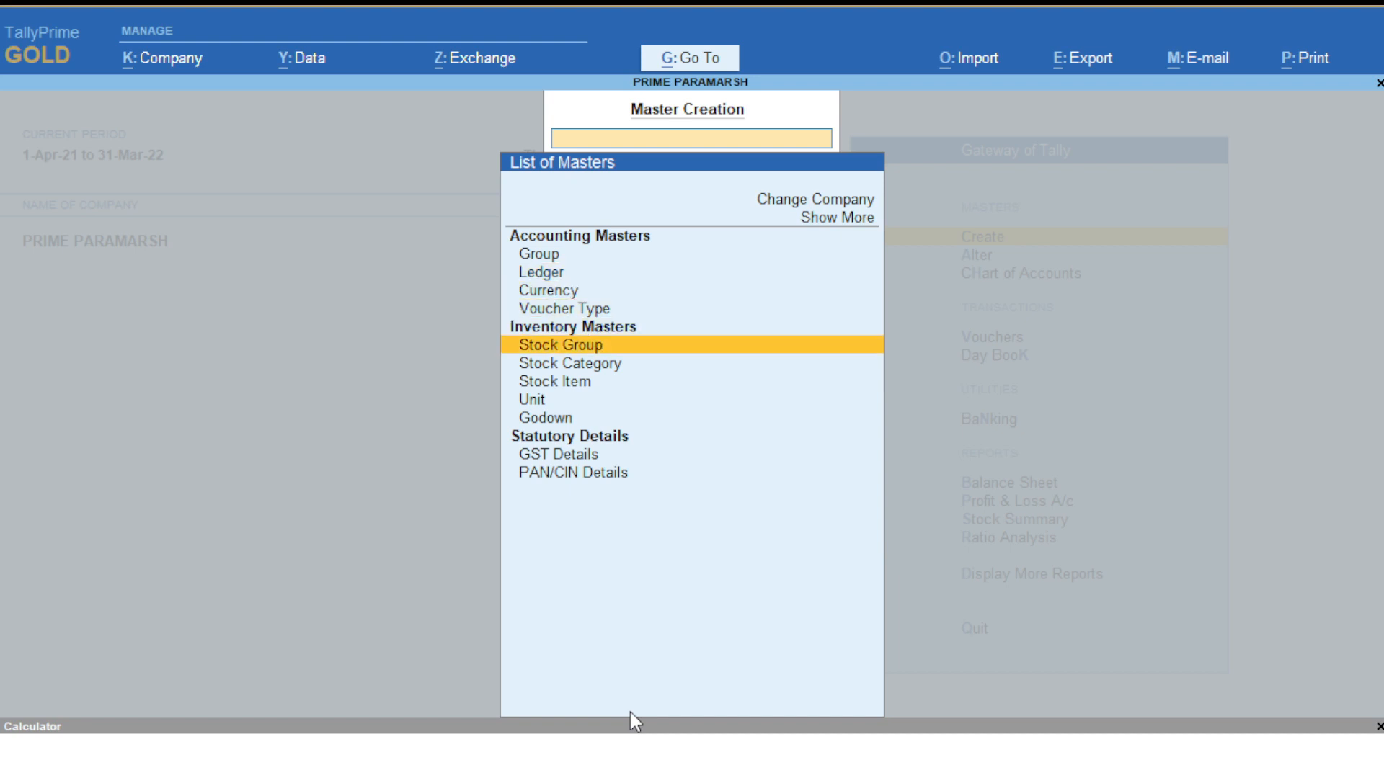
key("Up")
key("Down")
key("Down")
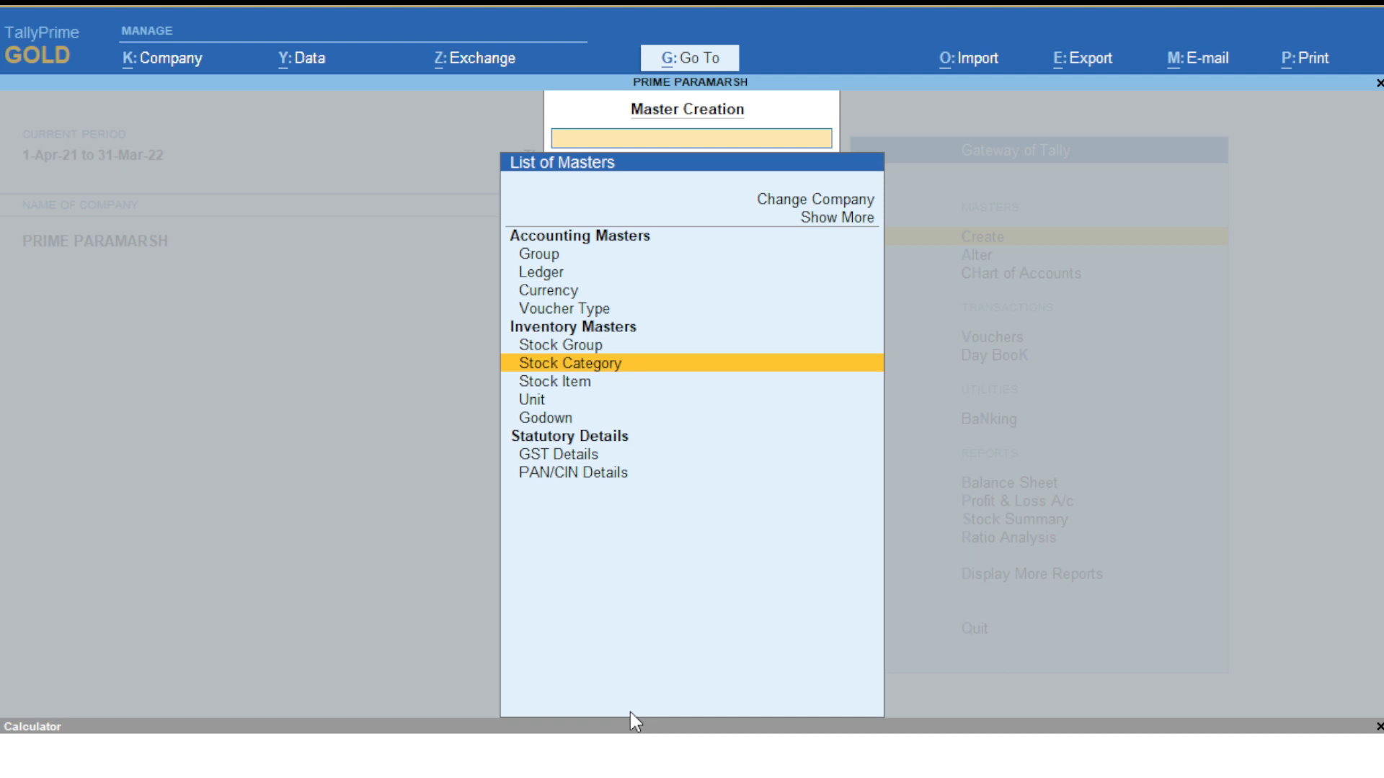
key("Down")
key("Down")
key("Down")
key("Down")
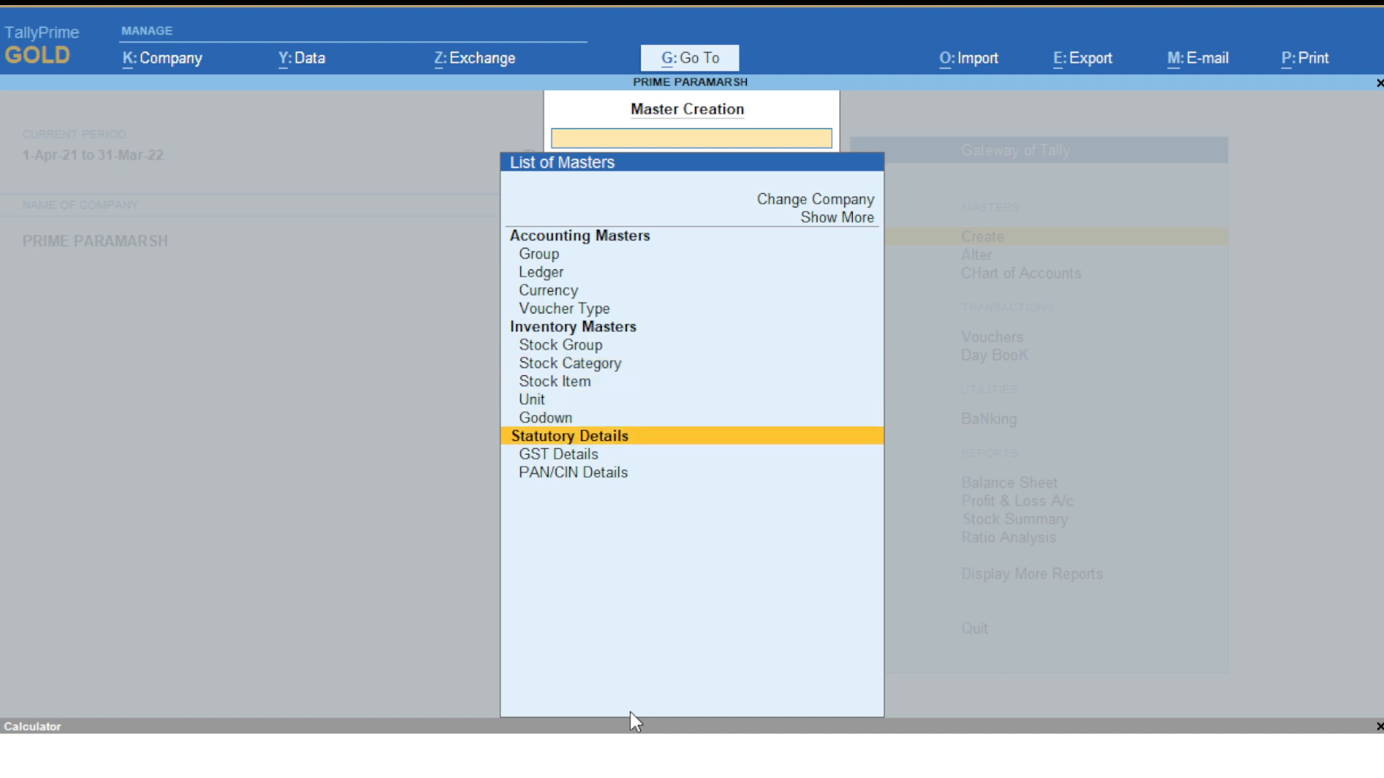
key("Down")
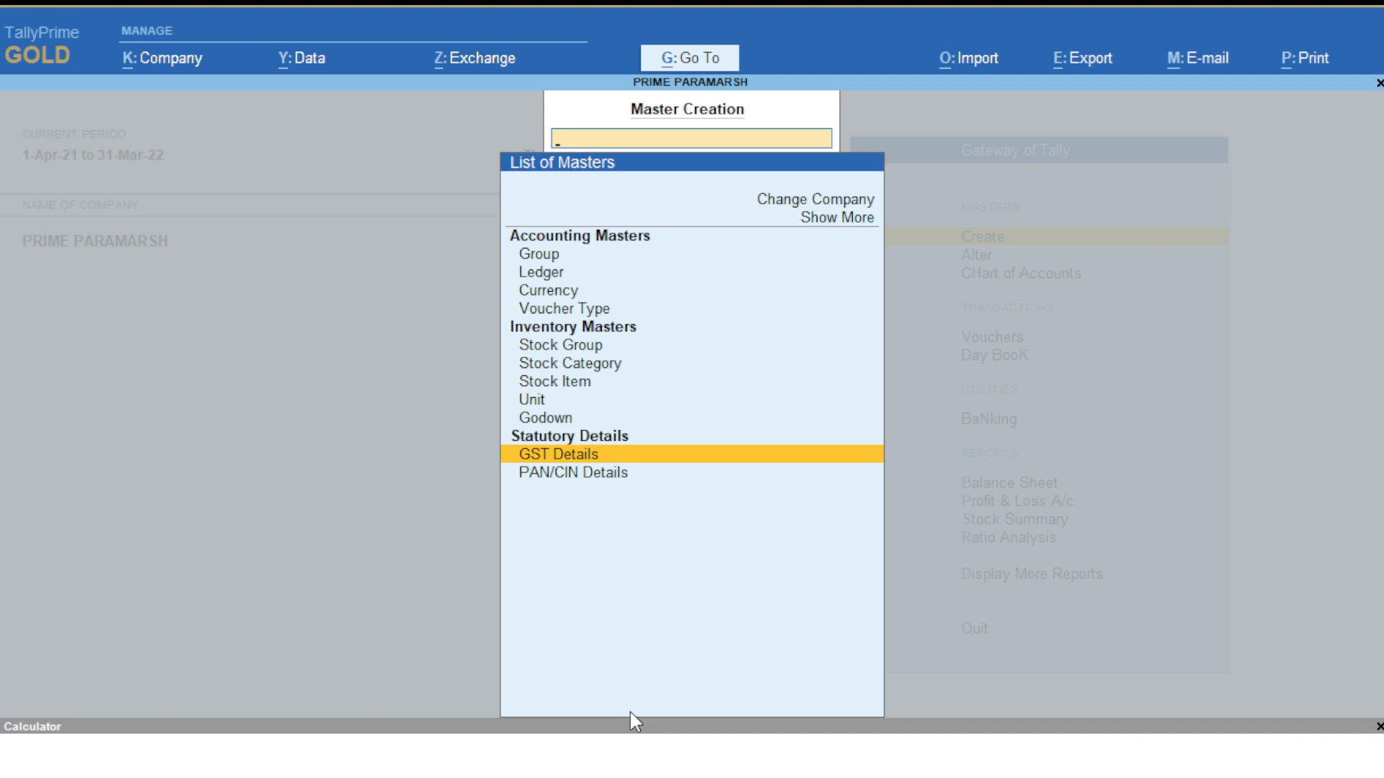
key("Up")
key("Up")
key("Up")
key("Up")
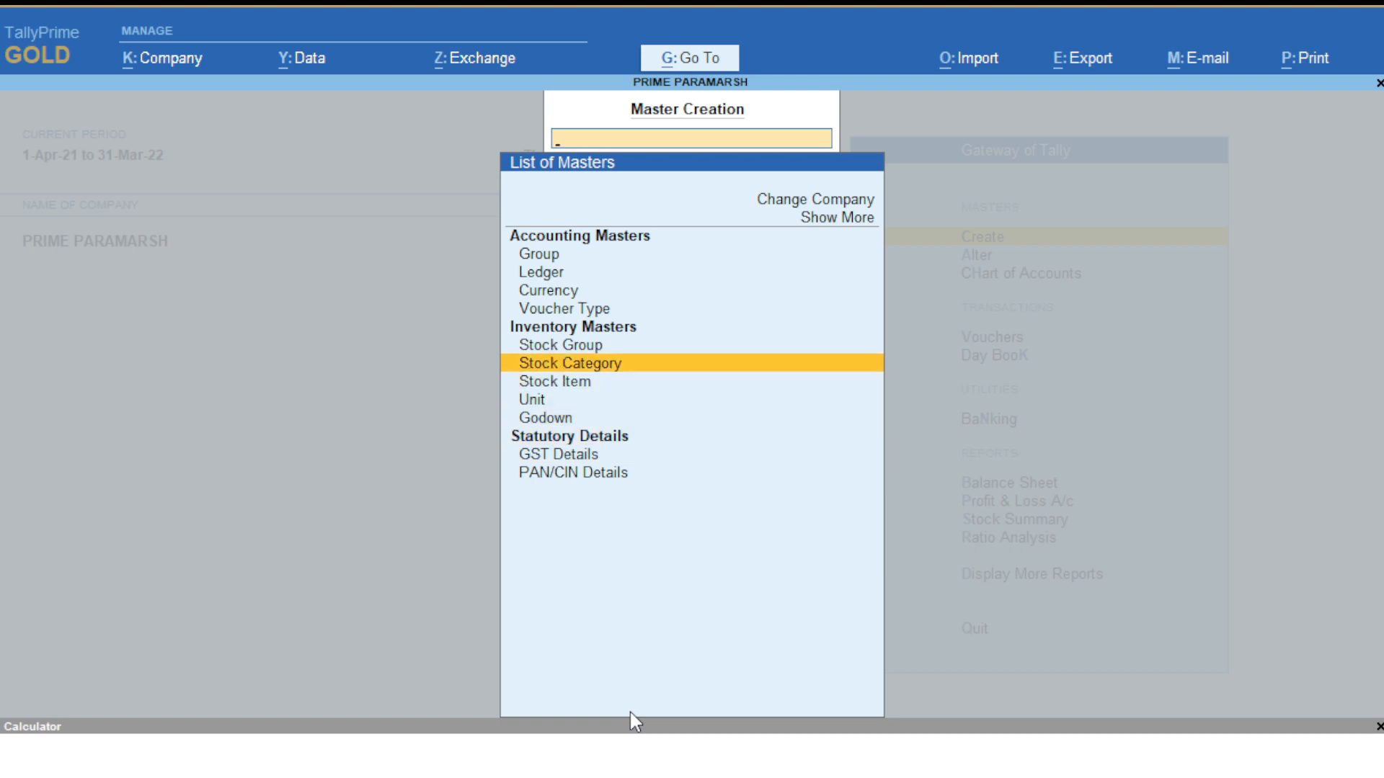
key("Up")
key("Up")
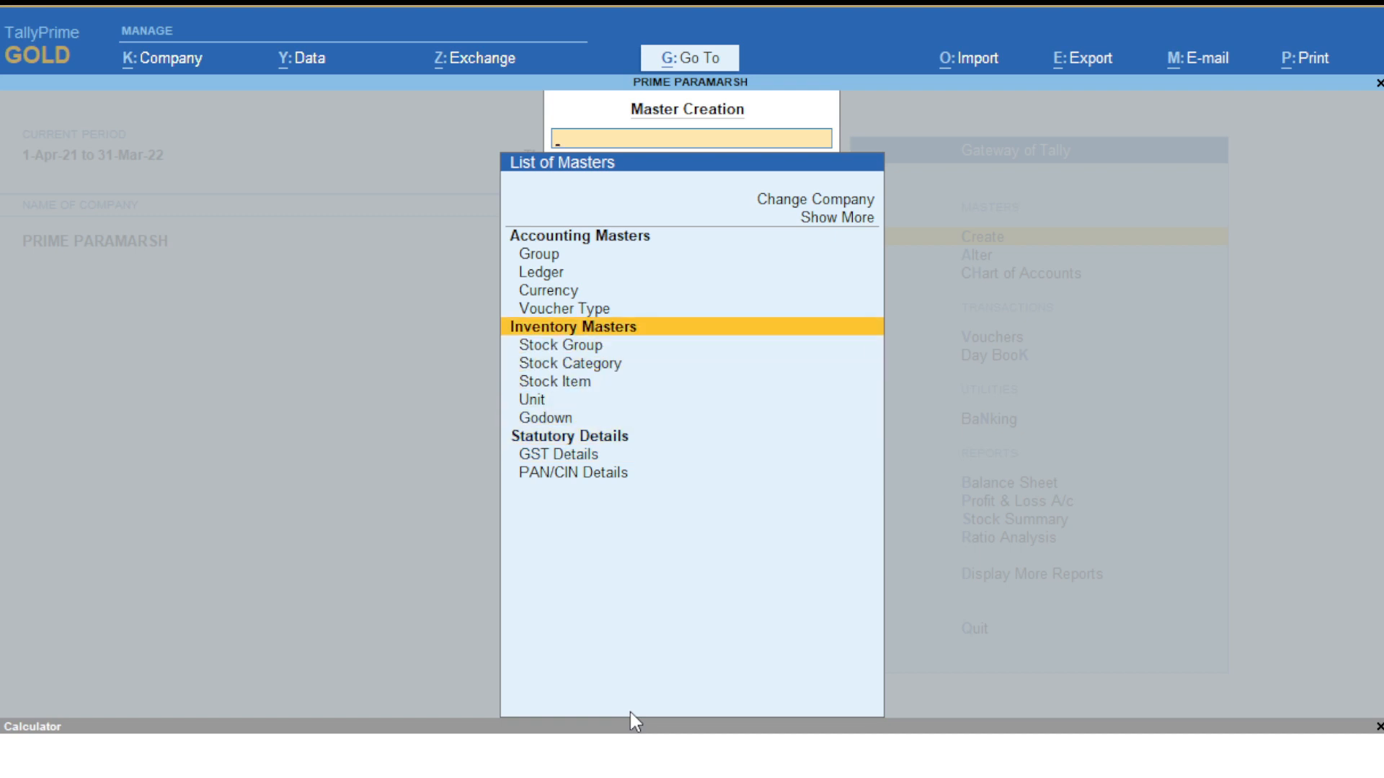
key("Up")
key("Up")
key("Up")
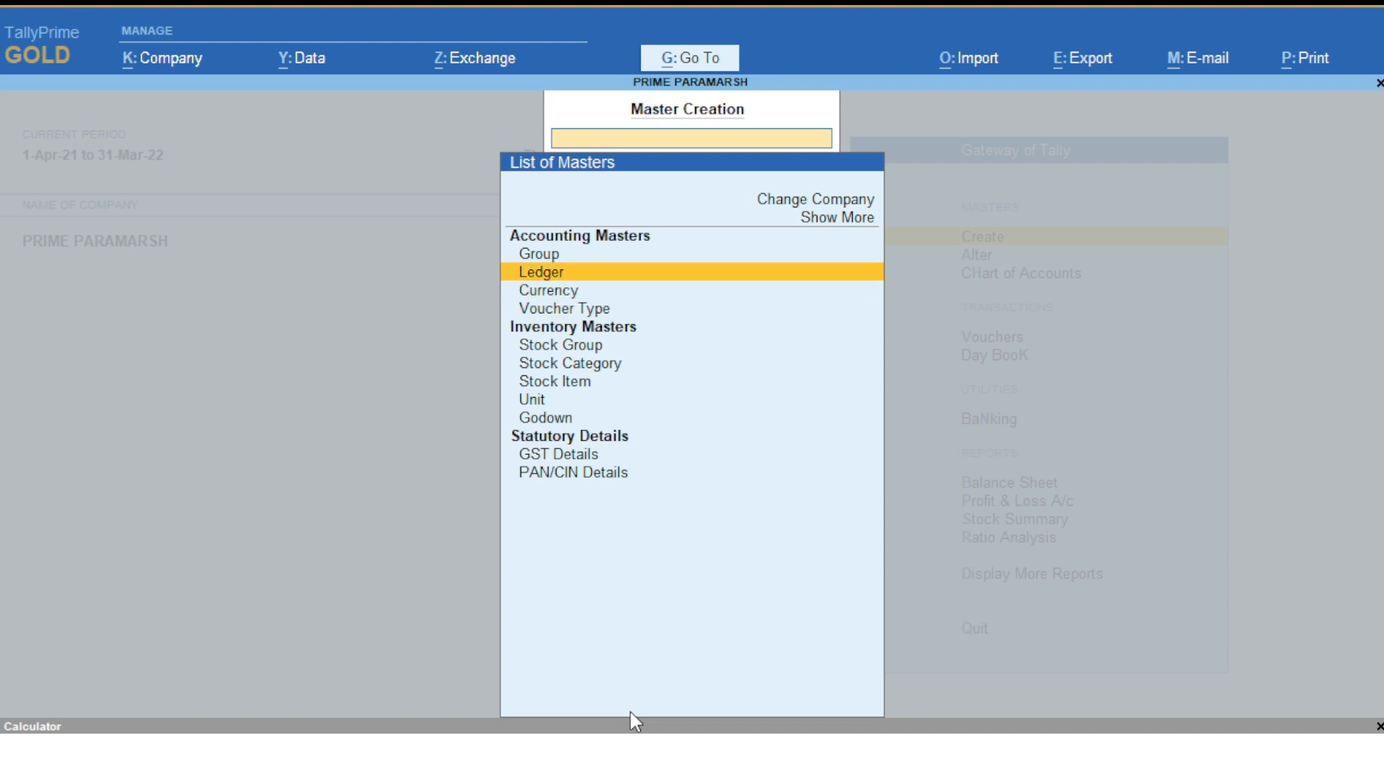